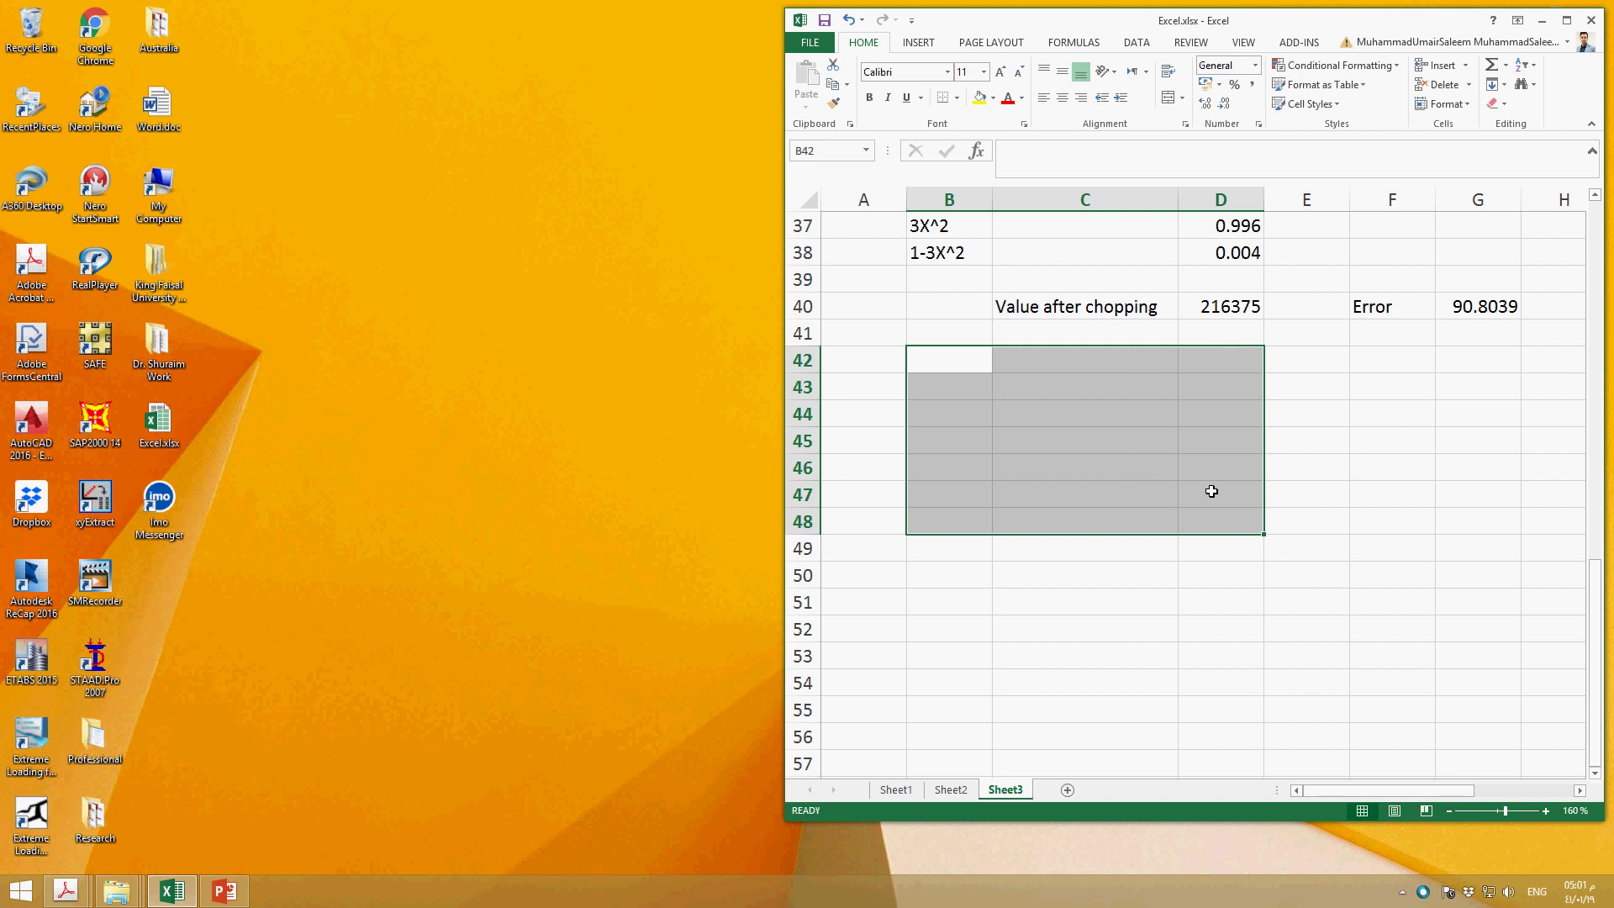
# Enter the heading '4-Digits Chopping' in cell C42
pyautogui.scroll(2, 1212, 491)
pyautogui.scroll(1, 1192, 461)
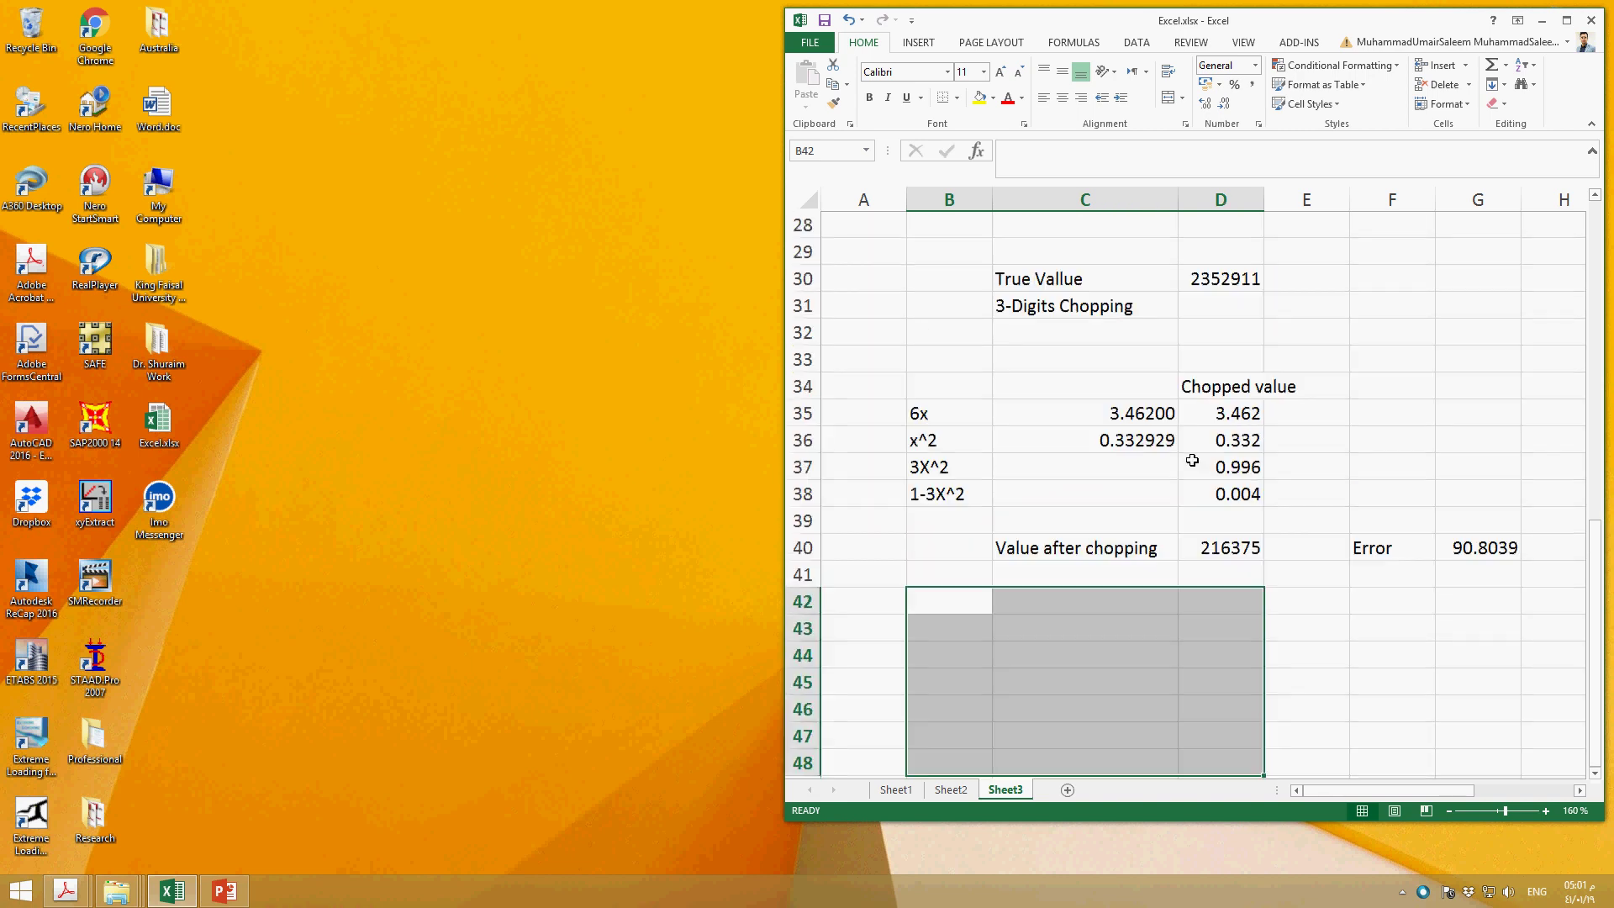
pyautogui.click(1055, 607)
pyautogui.write('4-')
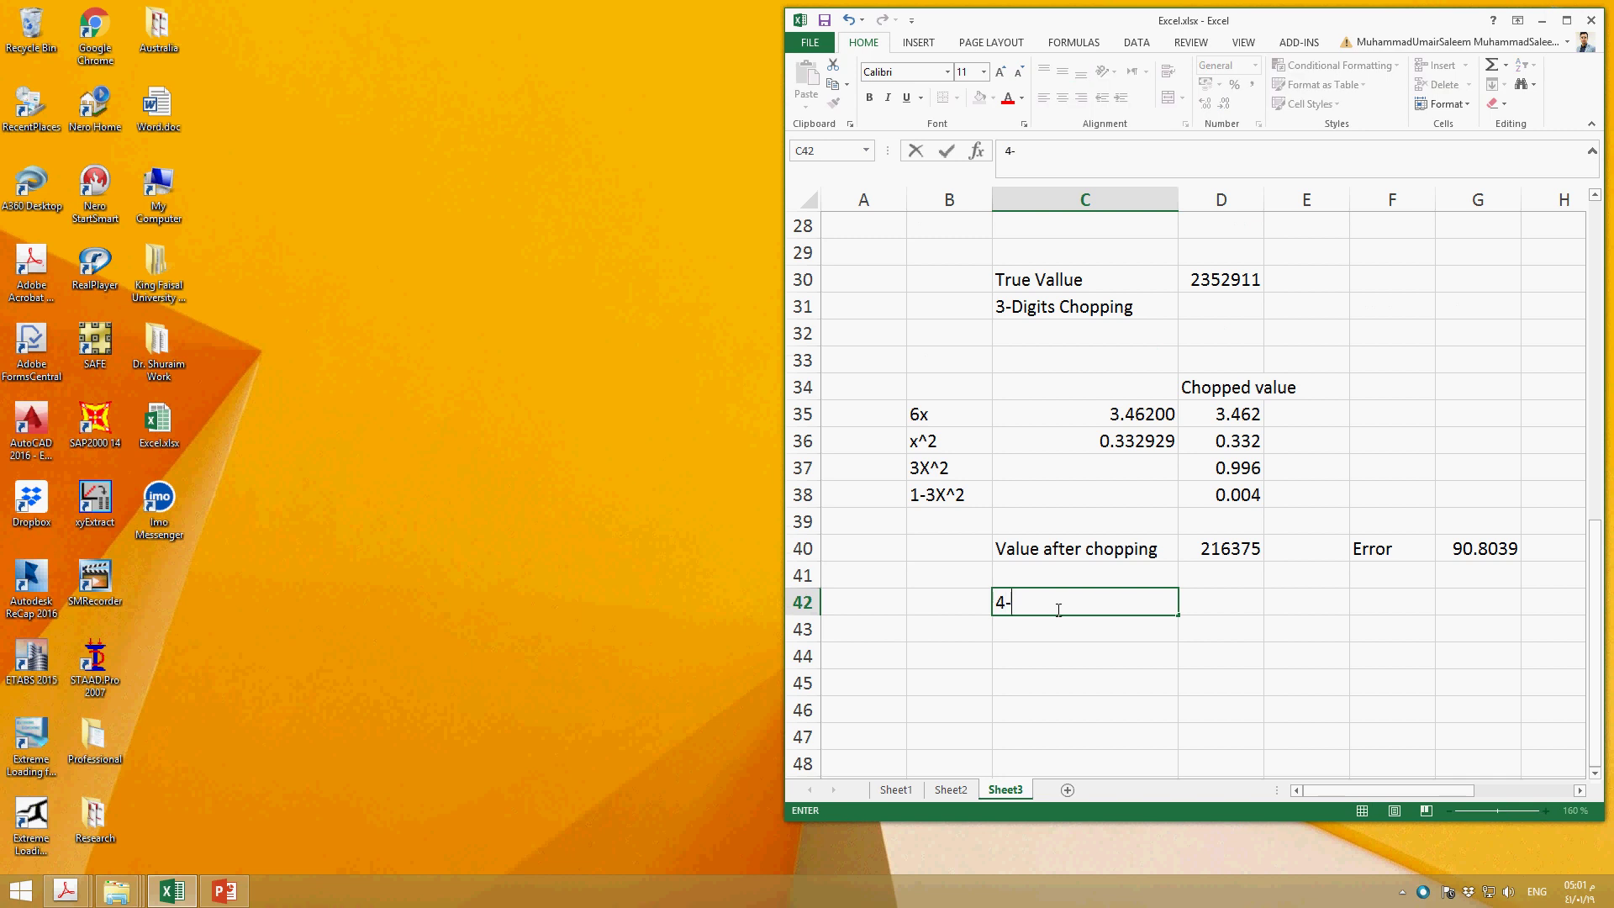
pyautogui.write('Digits Chopping')
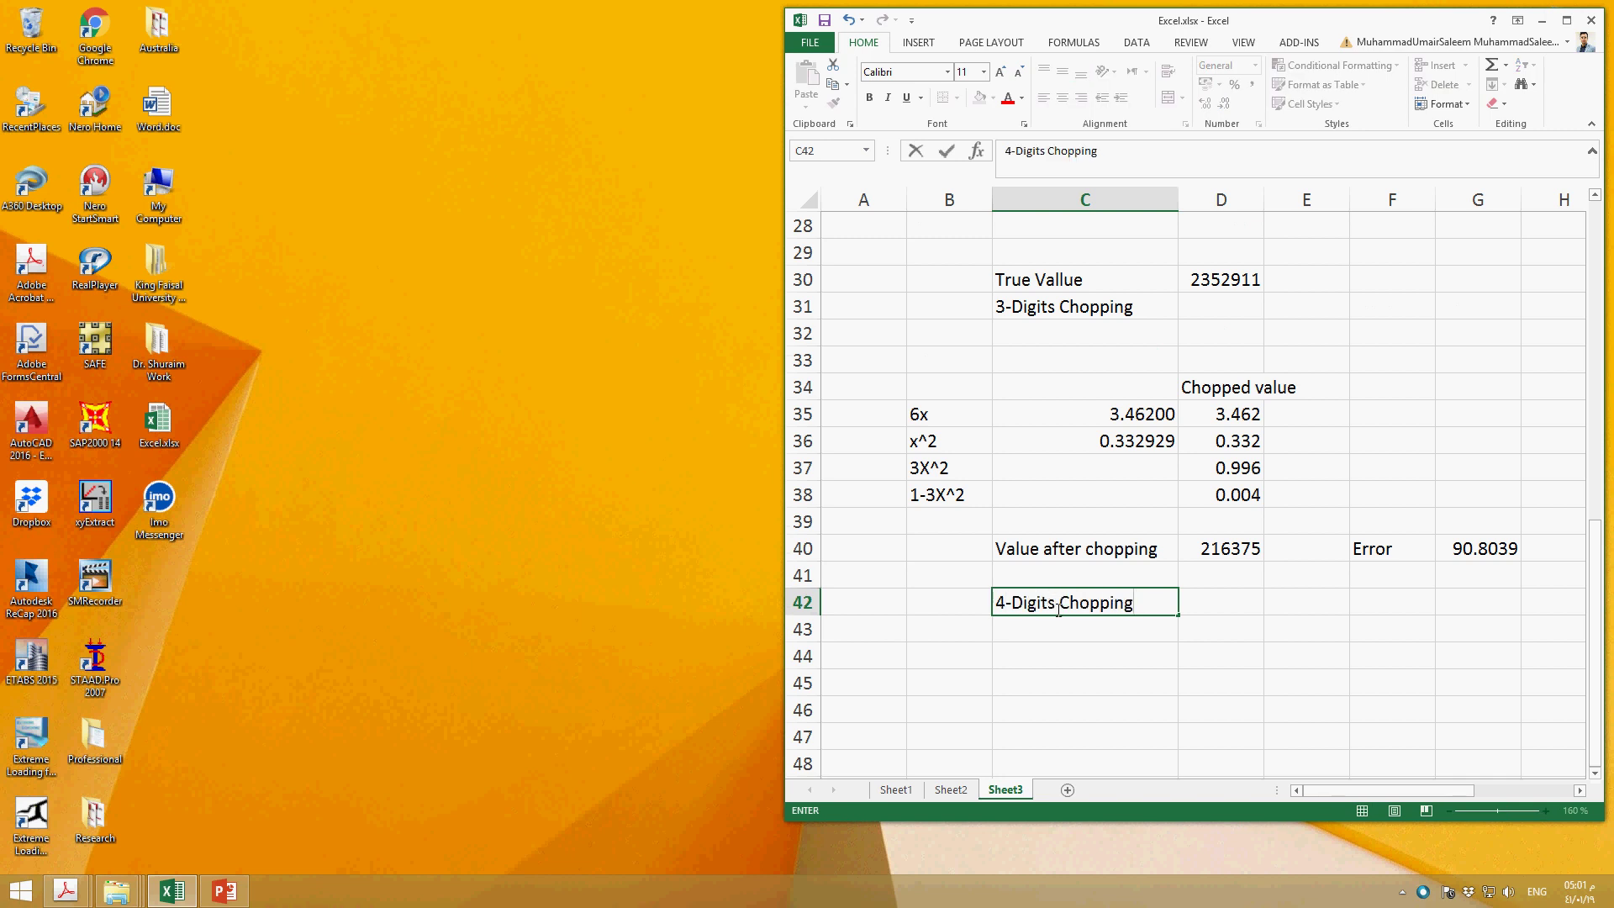
pyautogui.press('Return')
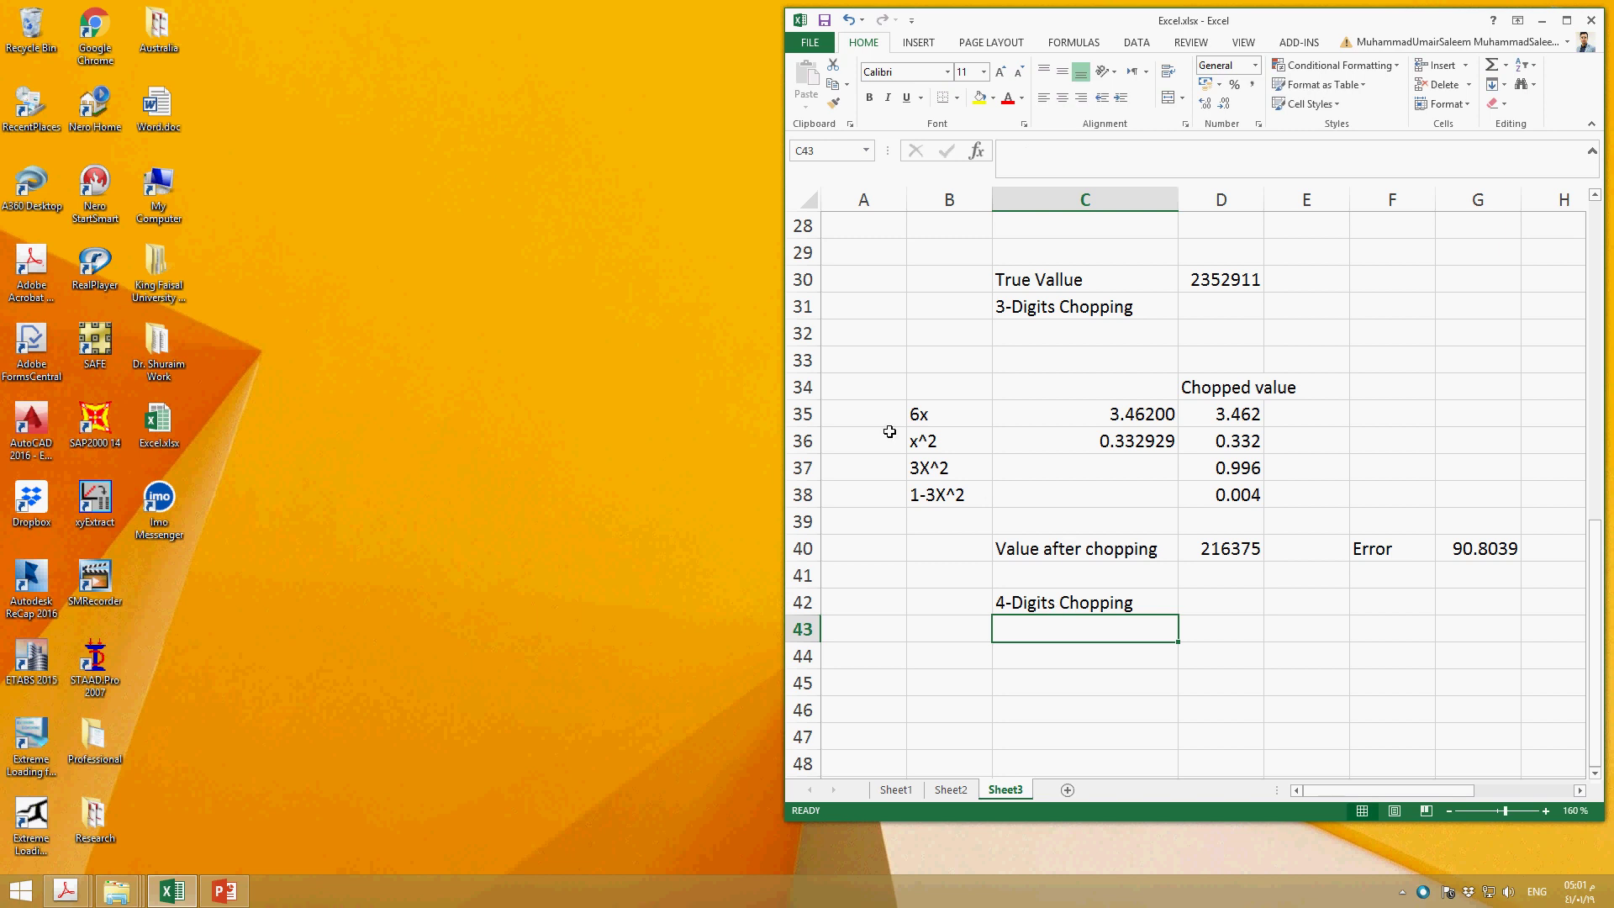
# Copy the labels 6x, x^2, 3X^2 and 1-3X^2 from B35:B38 into B43:B46
pyautogui.moveTo(943, 414); pyautogui.dragTo(948, 495)
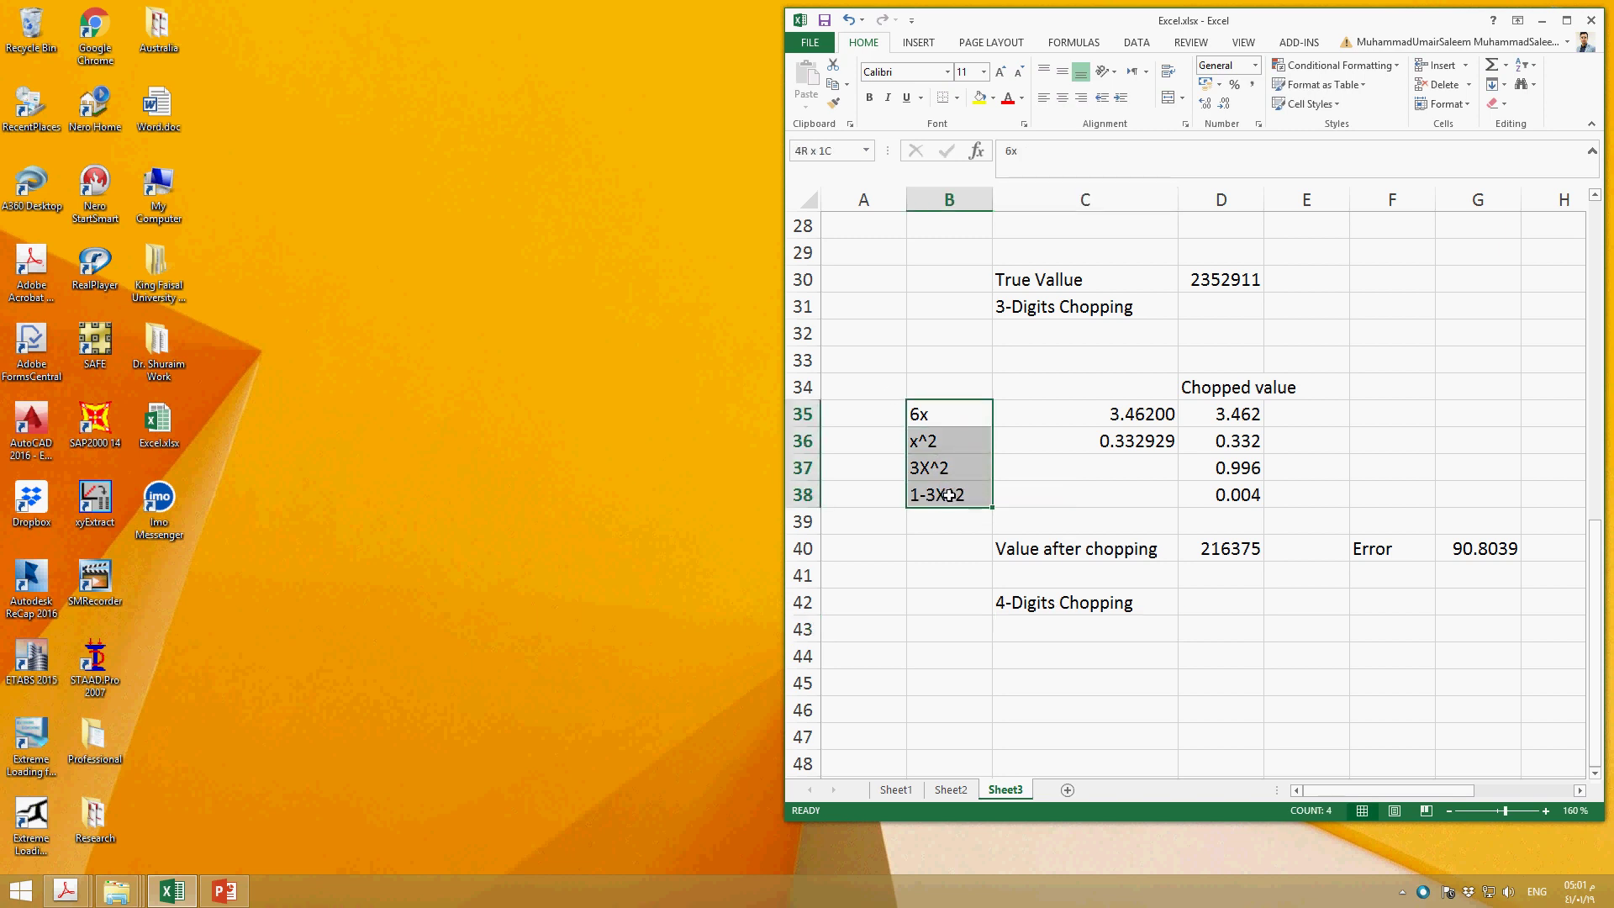
pyautogui.hotkey('ctrl', 'c')
pyautogui.scroll(-3, 954, 588)
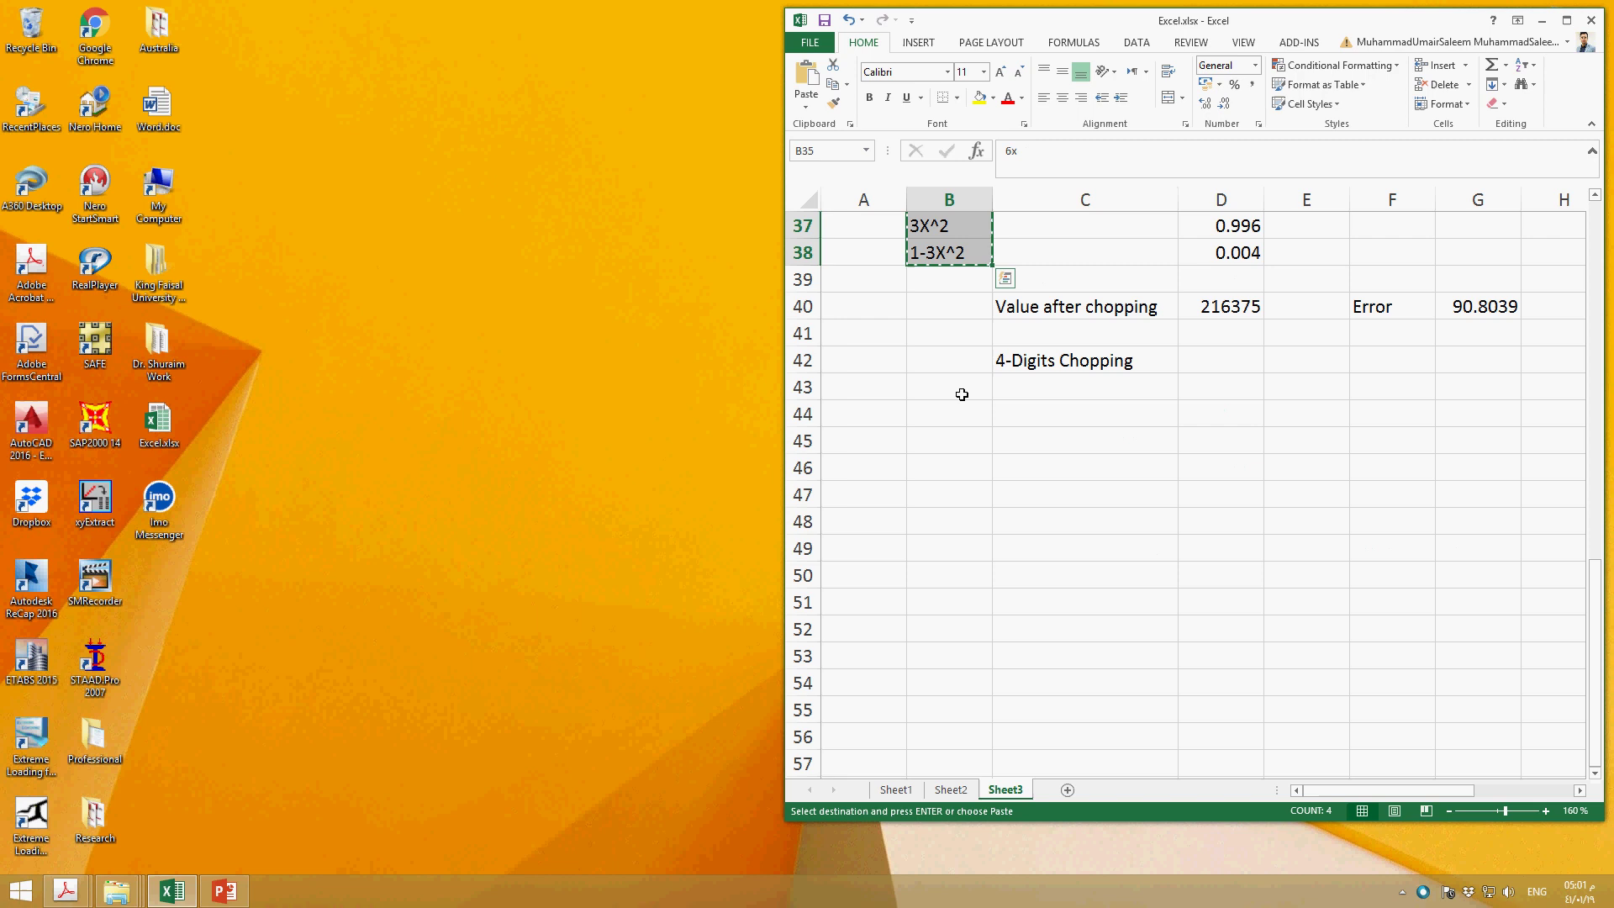
pyautogui.moveTo(960, 389); pyautogui.dragTo(956, 473)
pyautogui.hotkey('ctrl', 'v')
pyautogui.scroll(2, 1097, 525)
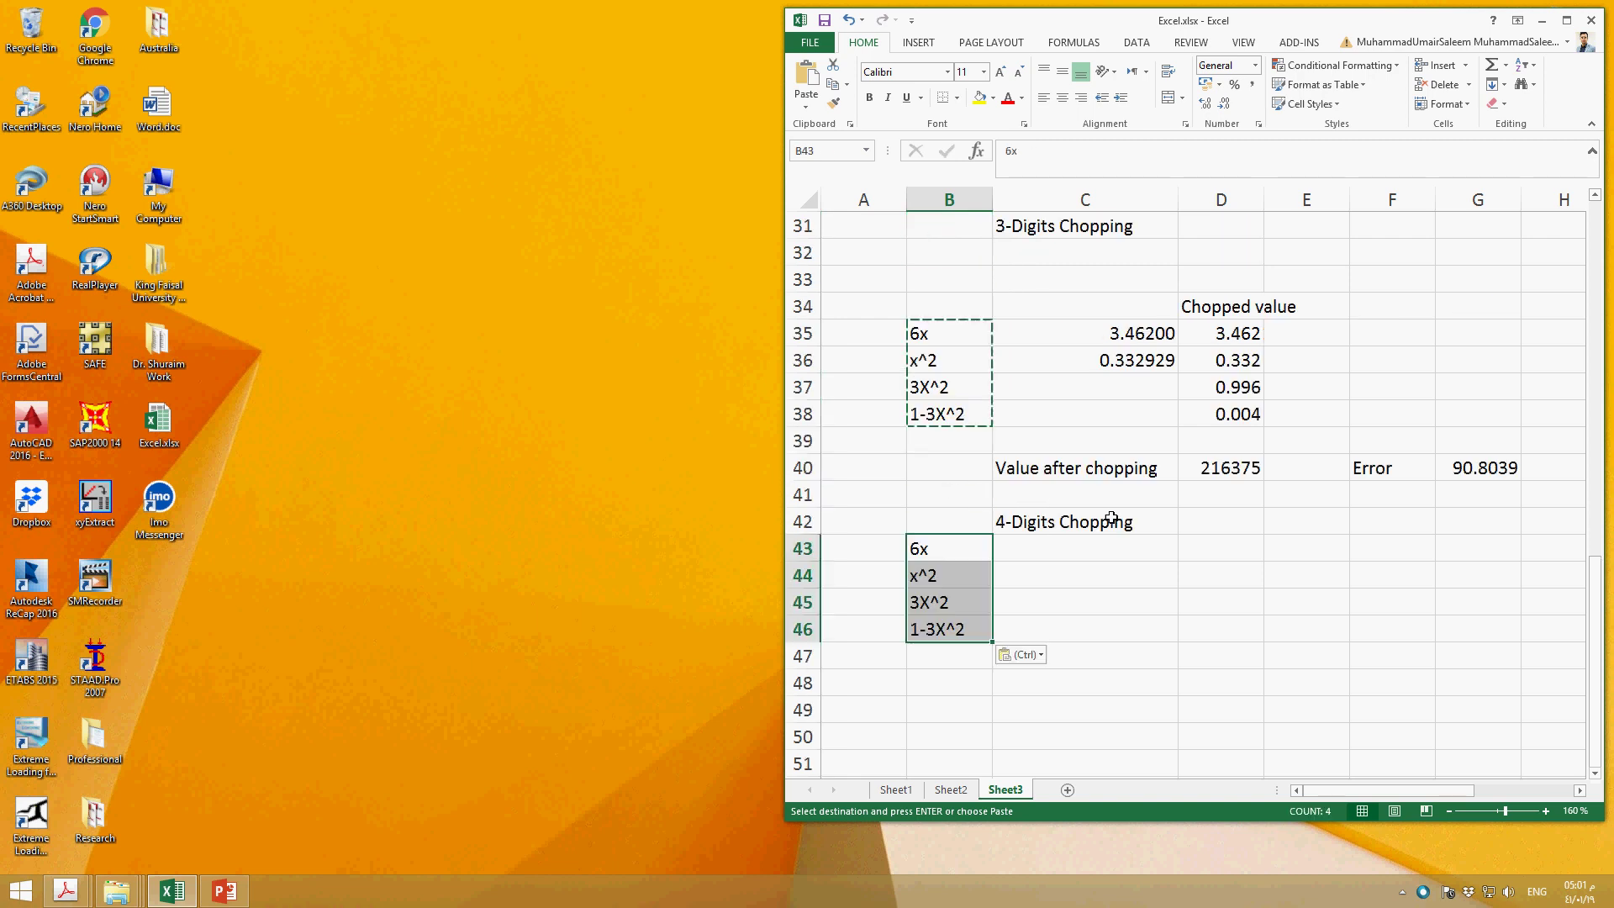
pyautogui.click(1210, 558)
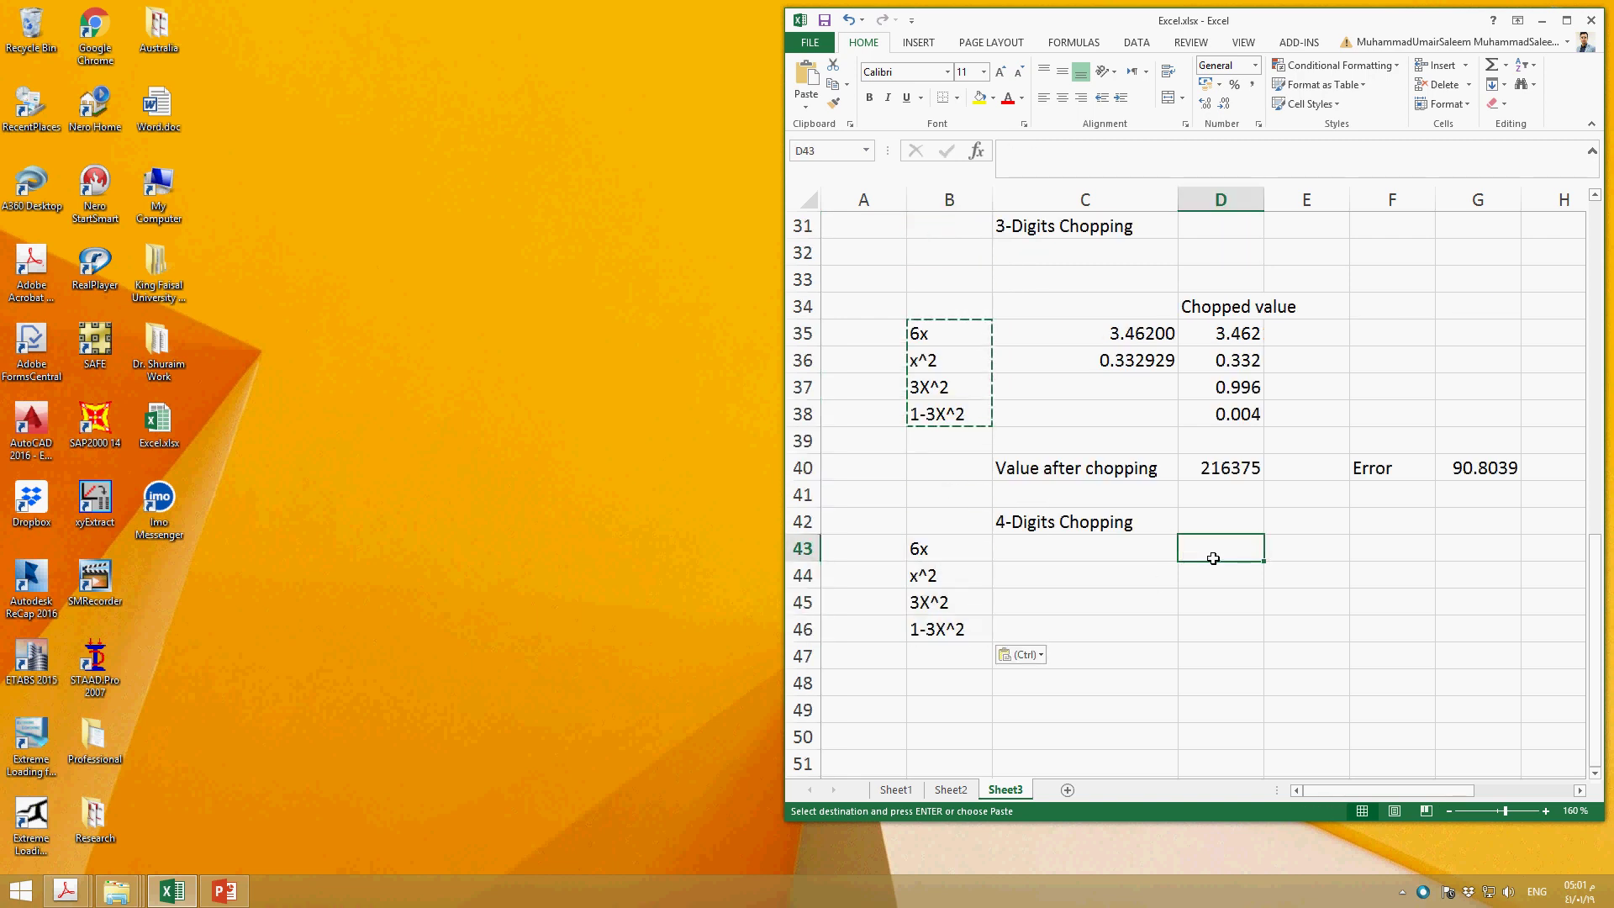
# Enter the chopped 6x value 3.462 in D43, then compare it with the 3-digit value in D35
pyautogui.click(1121, 558)
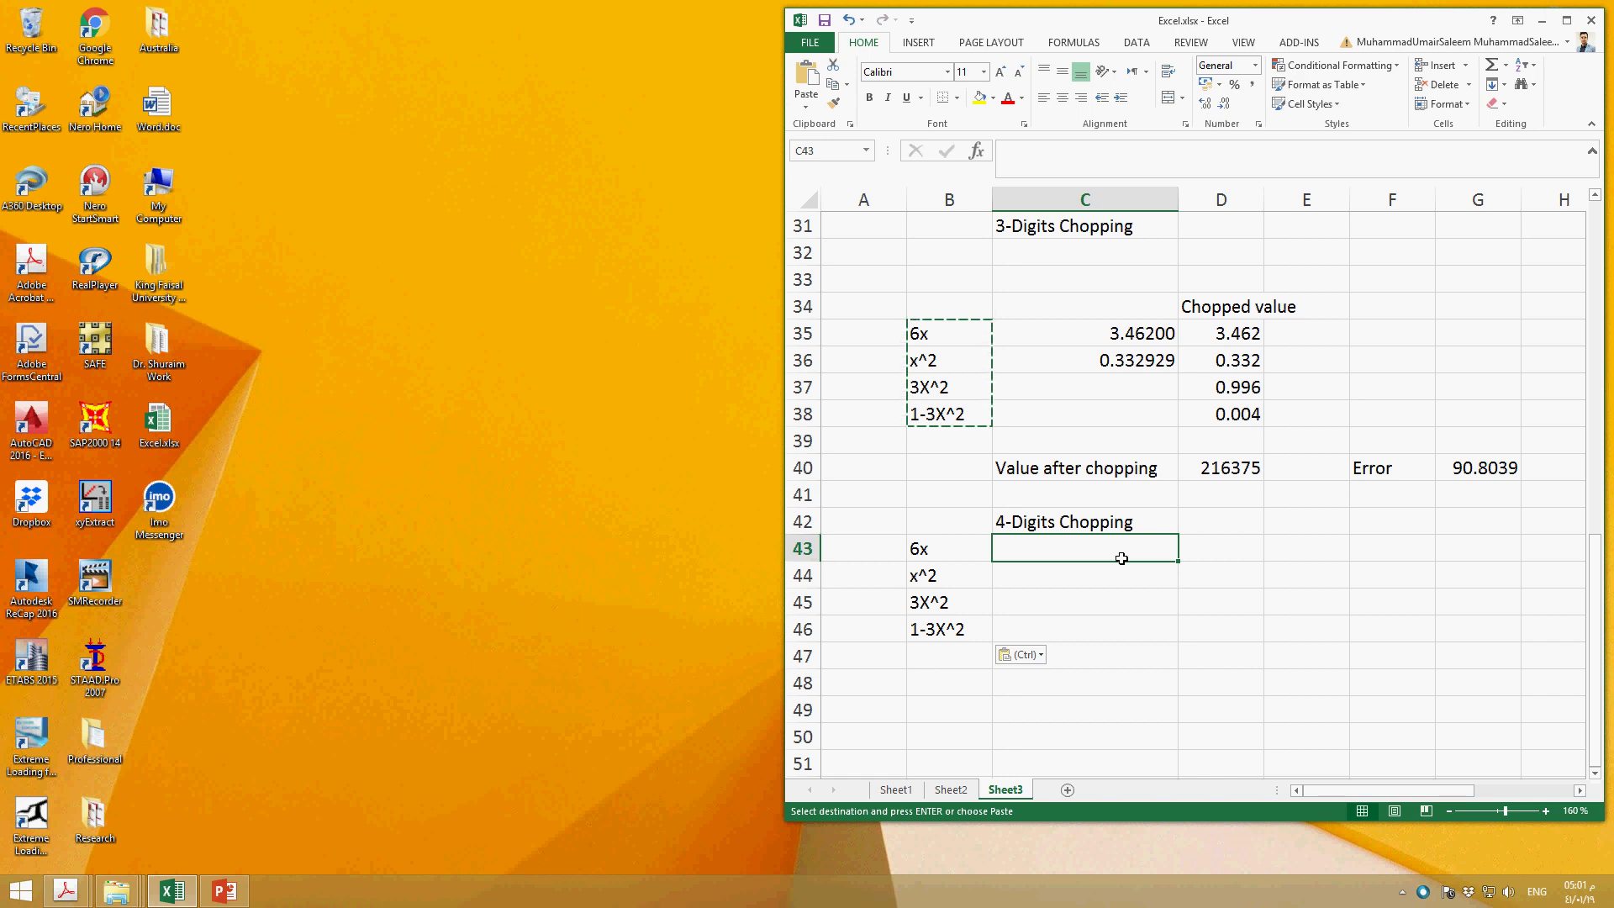
pyautogui.press('Right')
pyautogui.write('3.462')
pyautogui.press('Return')
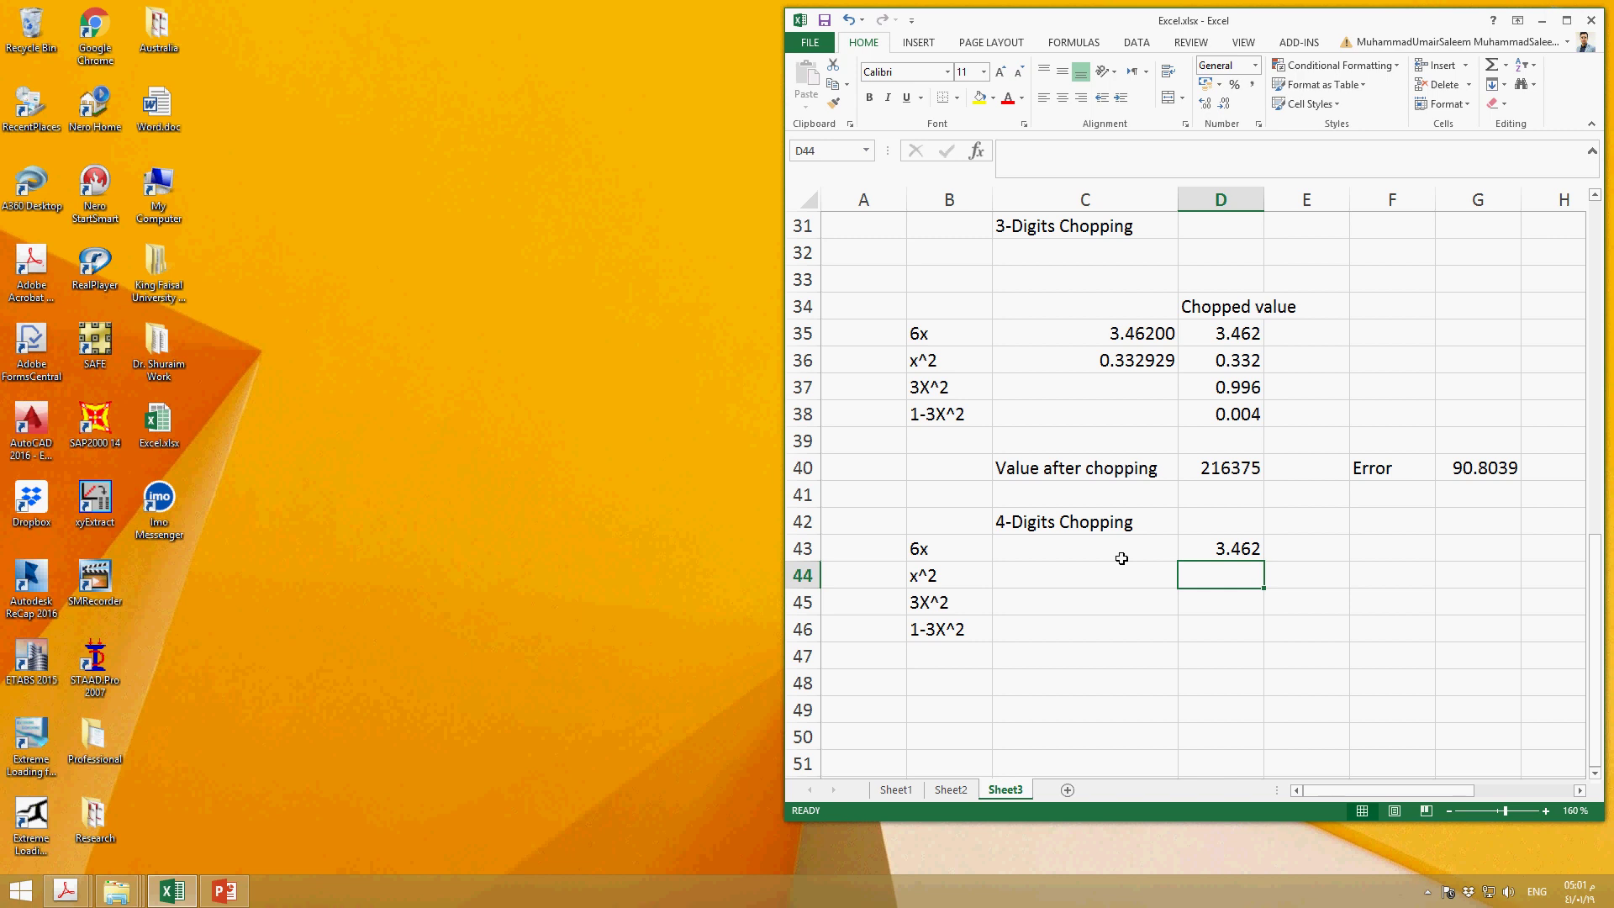
pyautogui.click(1254, 340)
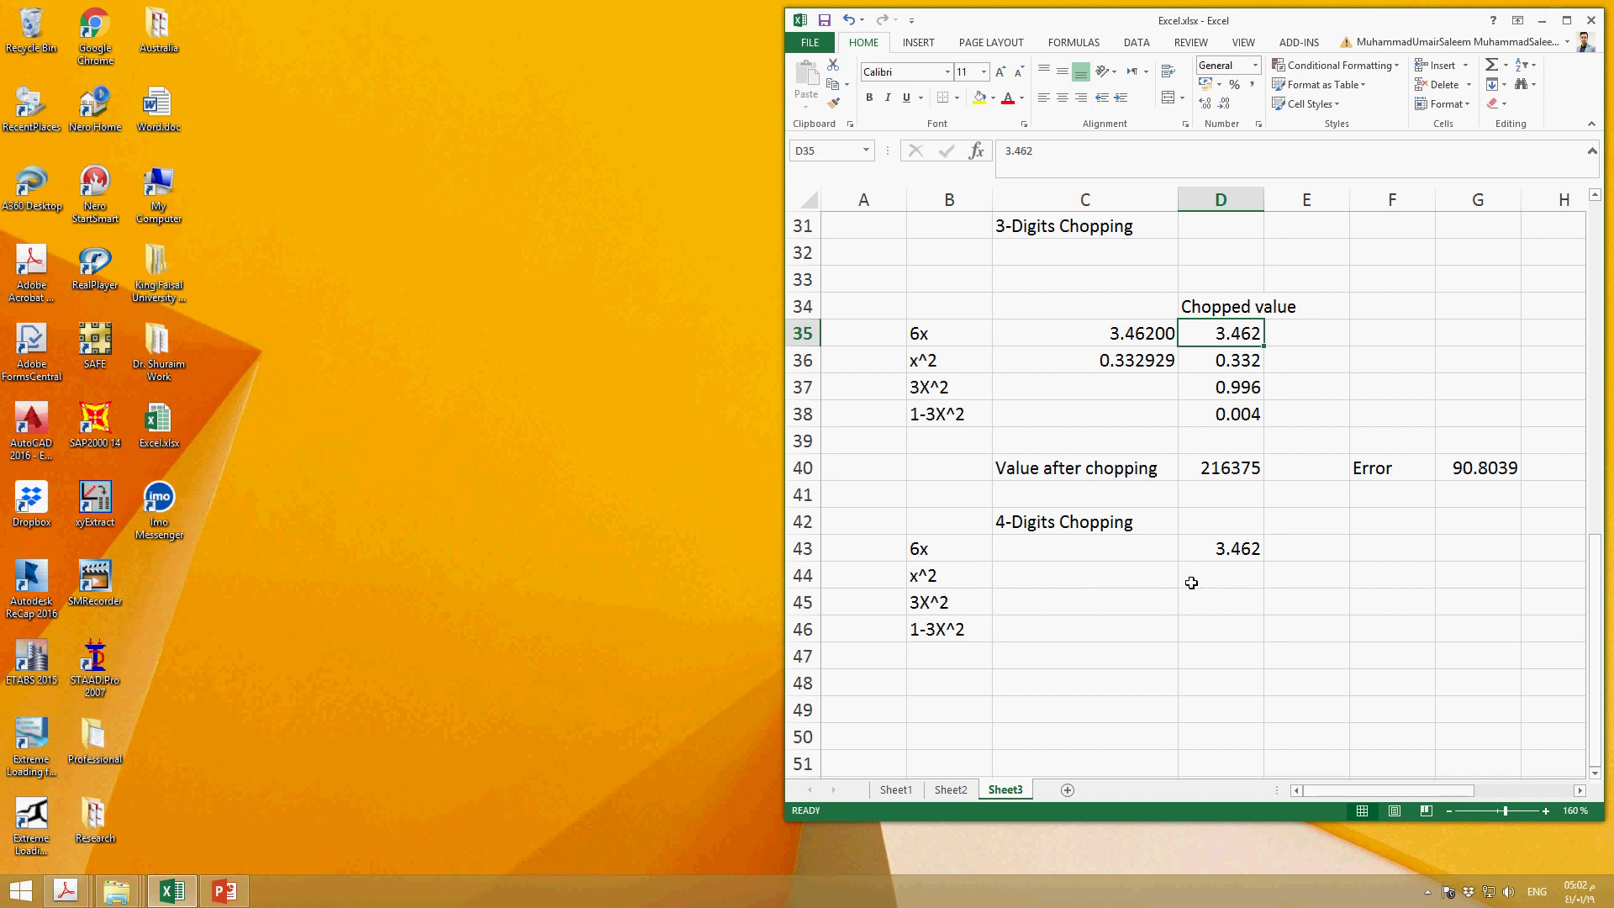
# Compute x^2 as =0.577^2 in C44 and enter its chopped value 0.3329 in D44
pyautogui.click(1131, 584)
pyautogui.write('=0.577')
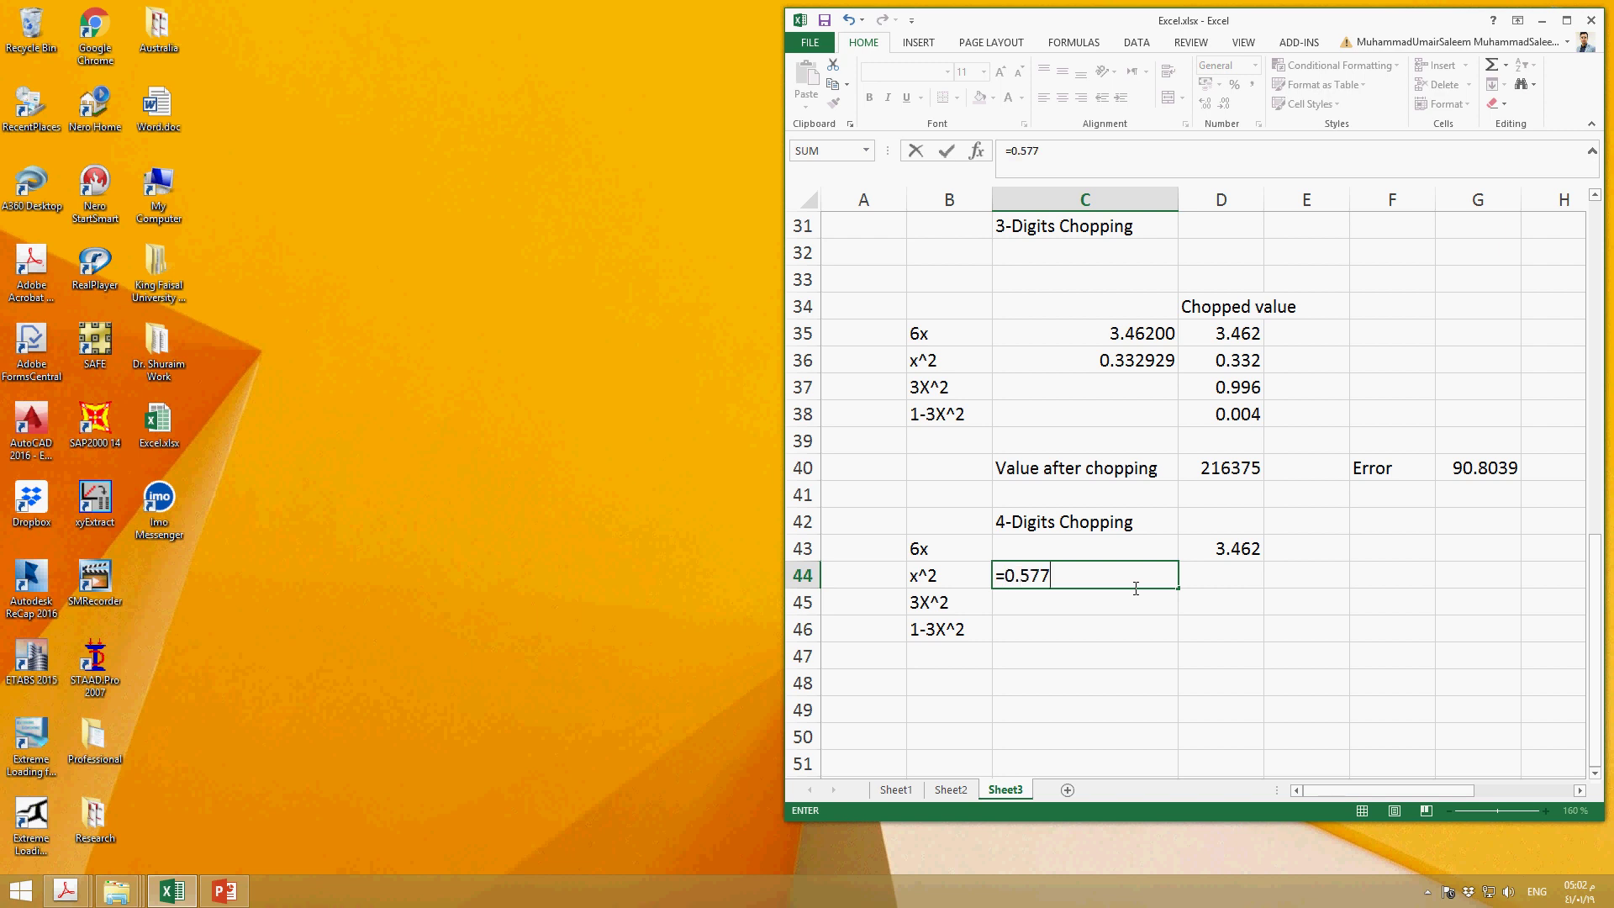
pyautogui.write('^2')
pyautogui.press('Return')
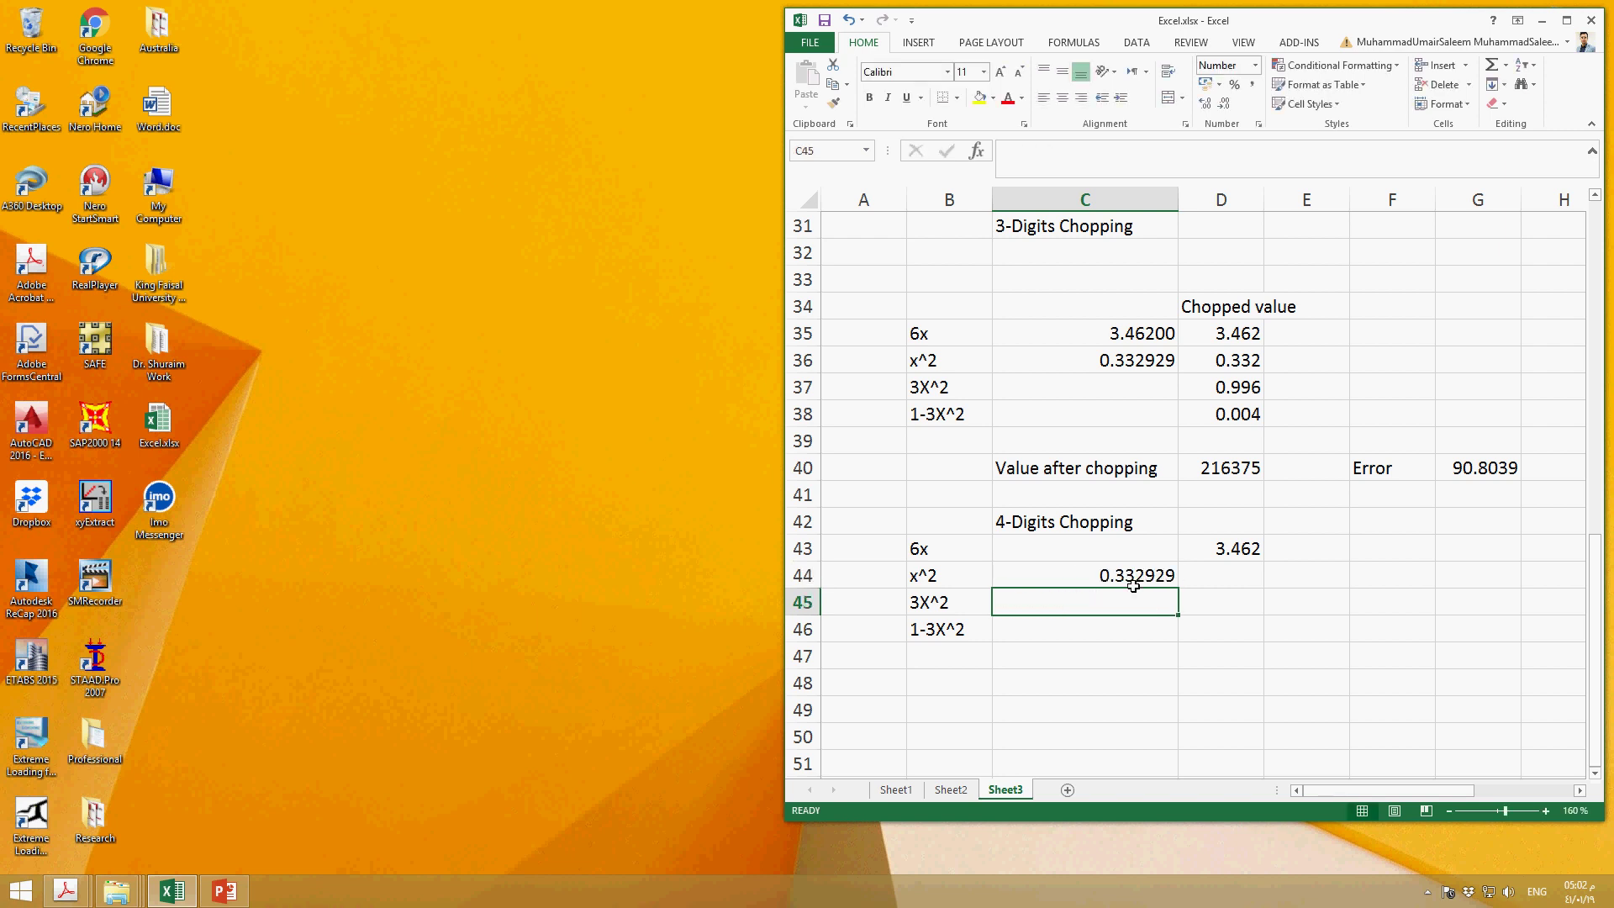
pyautogui.click(1134, 586)
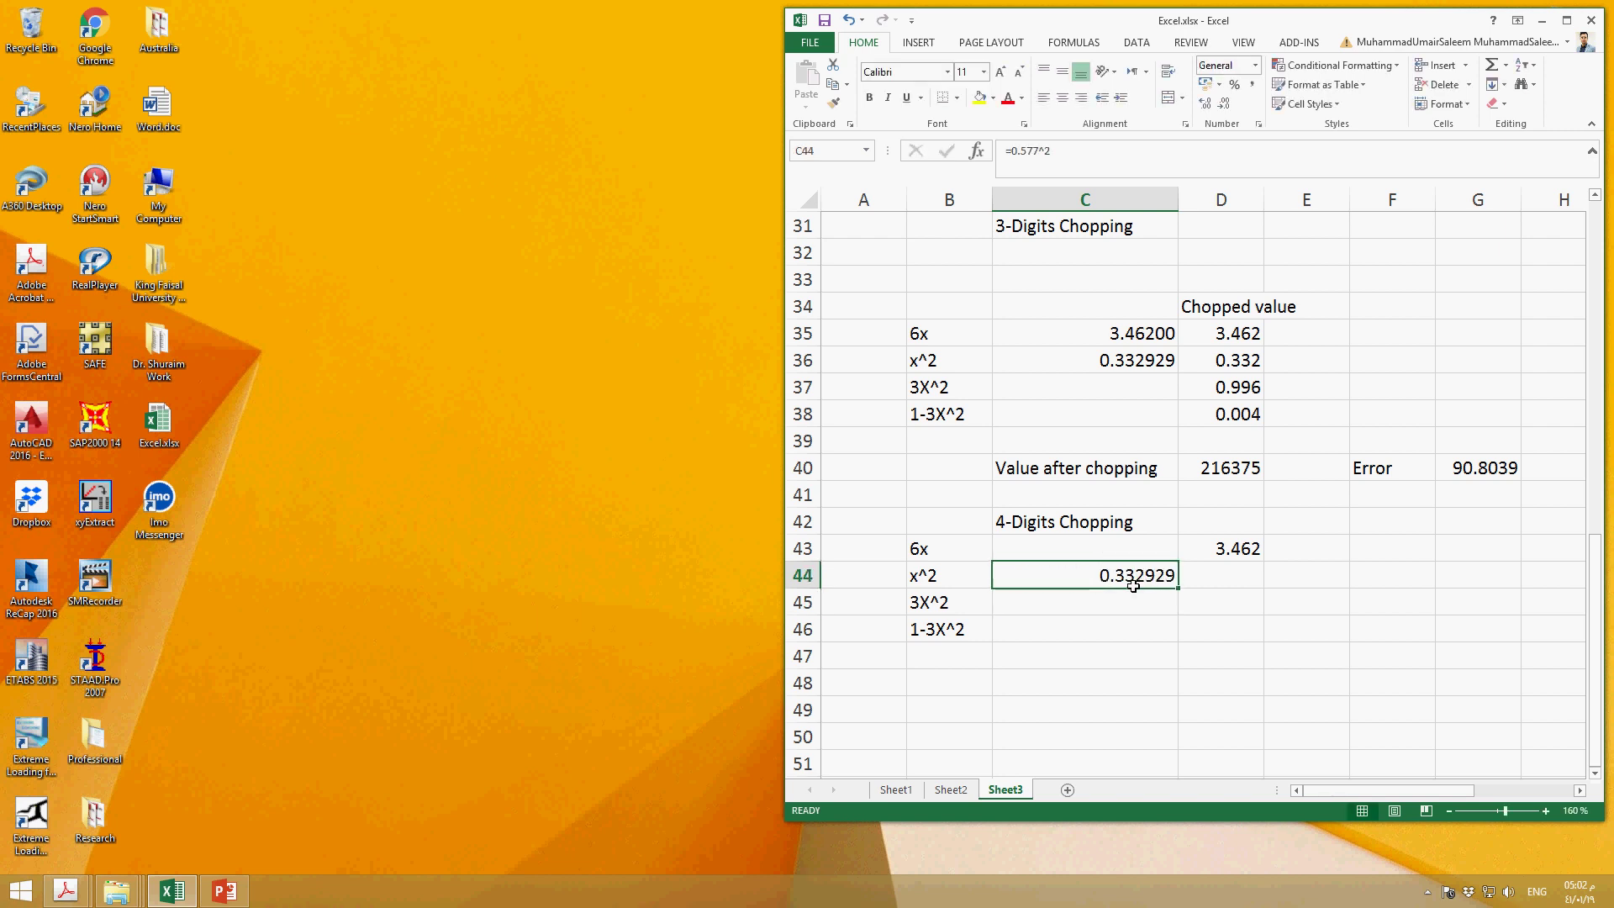
pyautogui.click(1217, 587)
pyautogui.write('0.33')
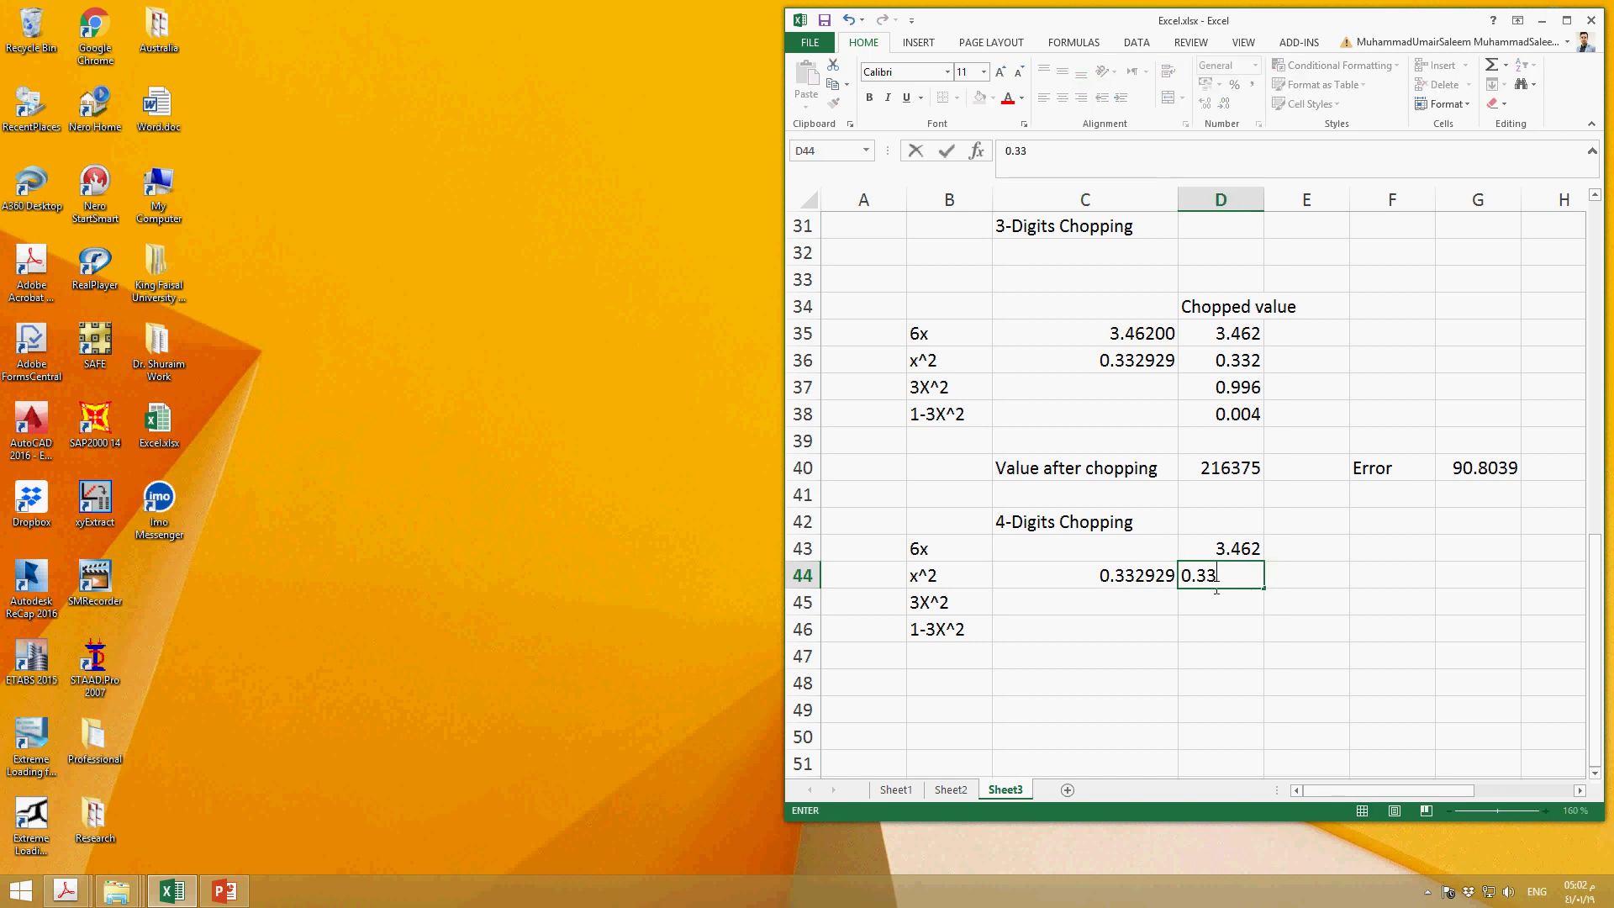
pyautogui.write('29')
pyautogui.press('Return')
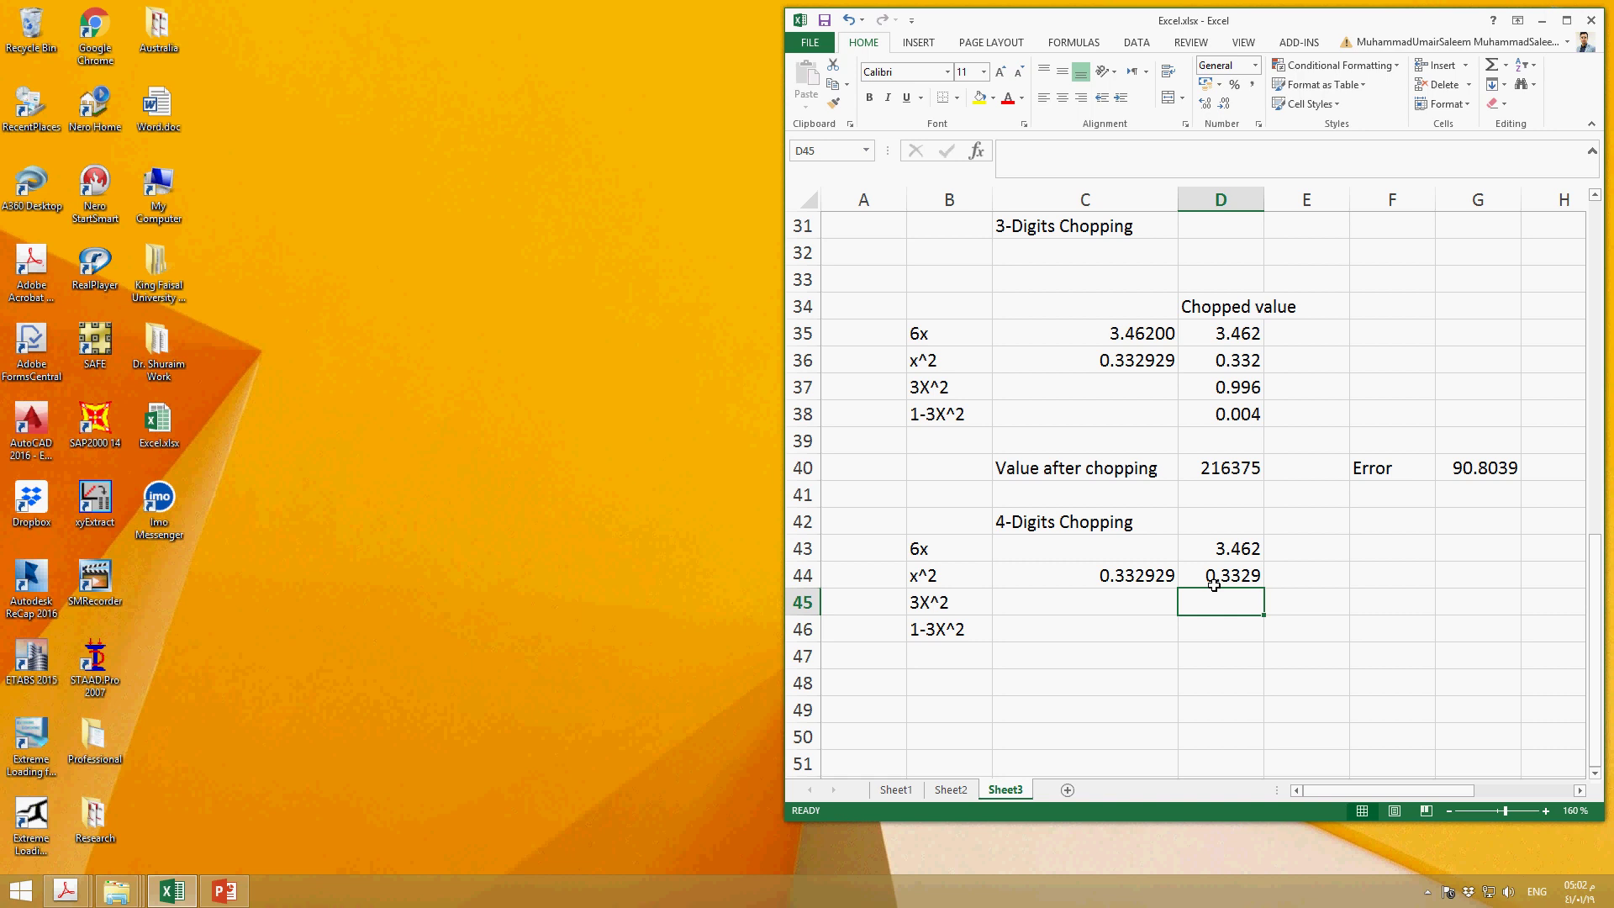
# Compute 3X^2 as =3*D44 in C45 and enter its chopped value 0.9987 in D45
pyautogui.write('=3')
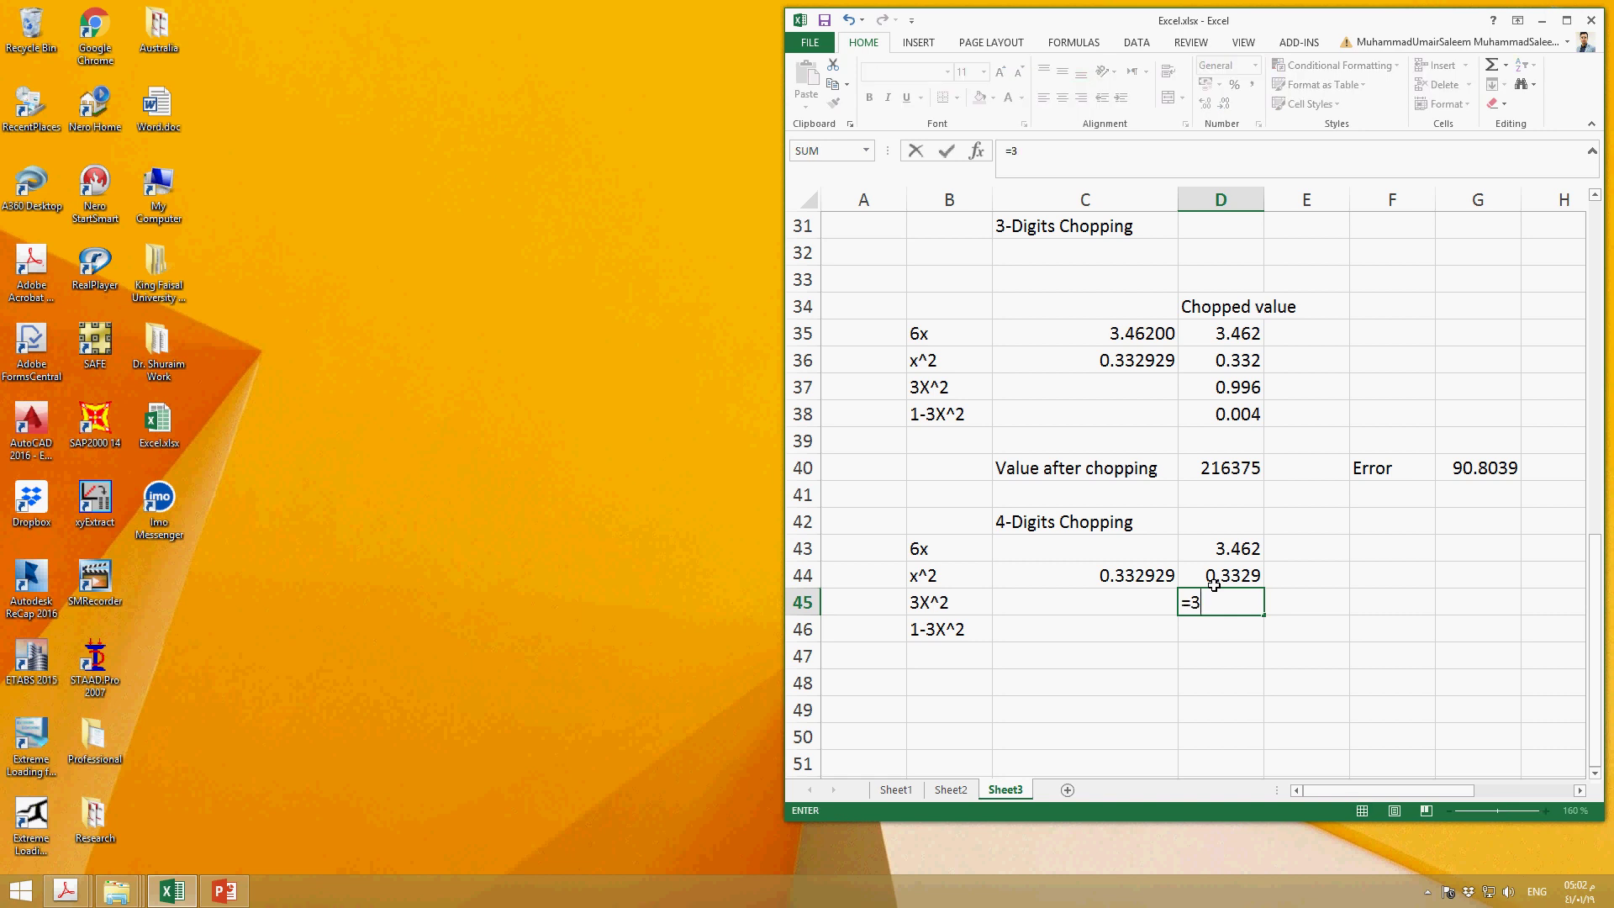
pyautogui.press('BackSpace')
pyautogui.press('BackSpace')
pyautogui.press('Left')
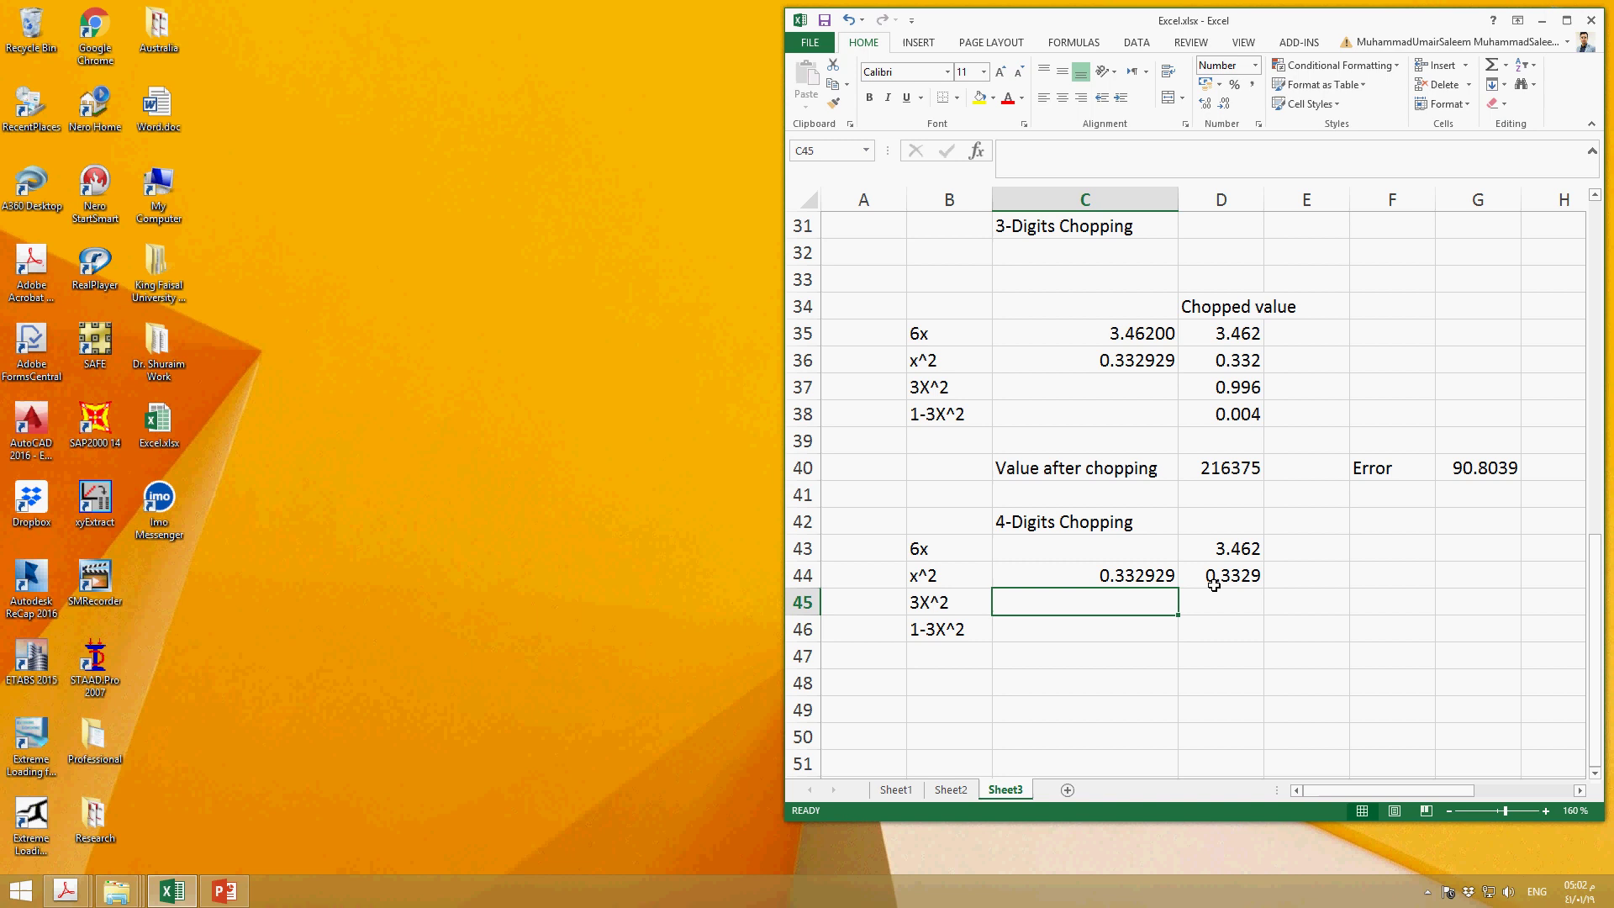
pyautogui.write('=3*')
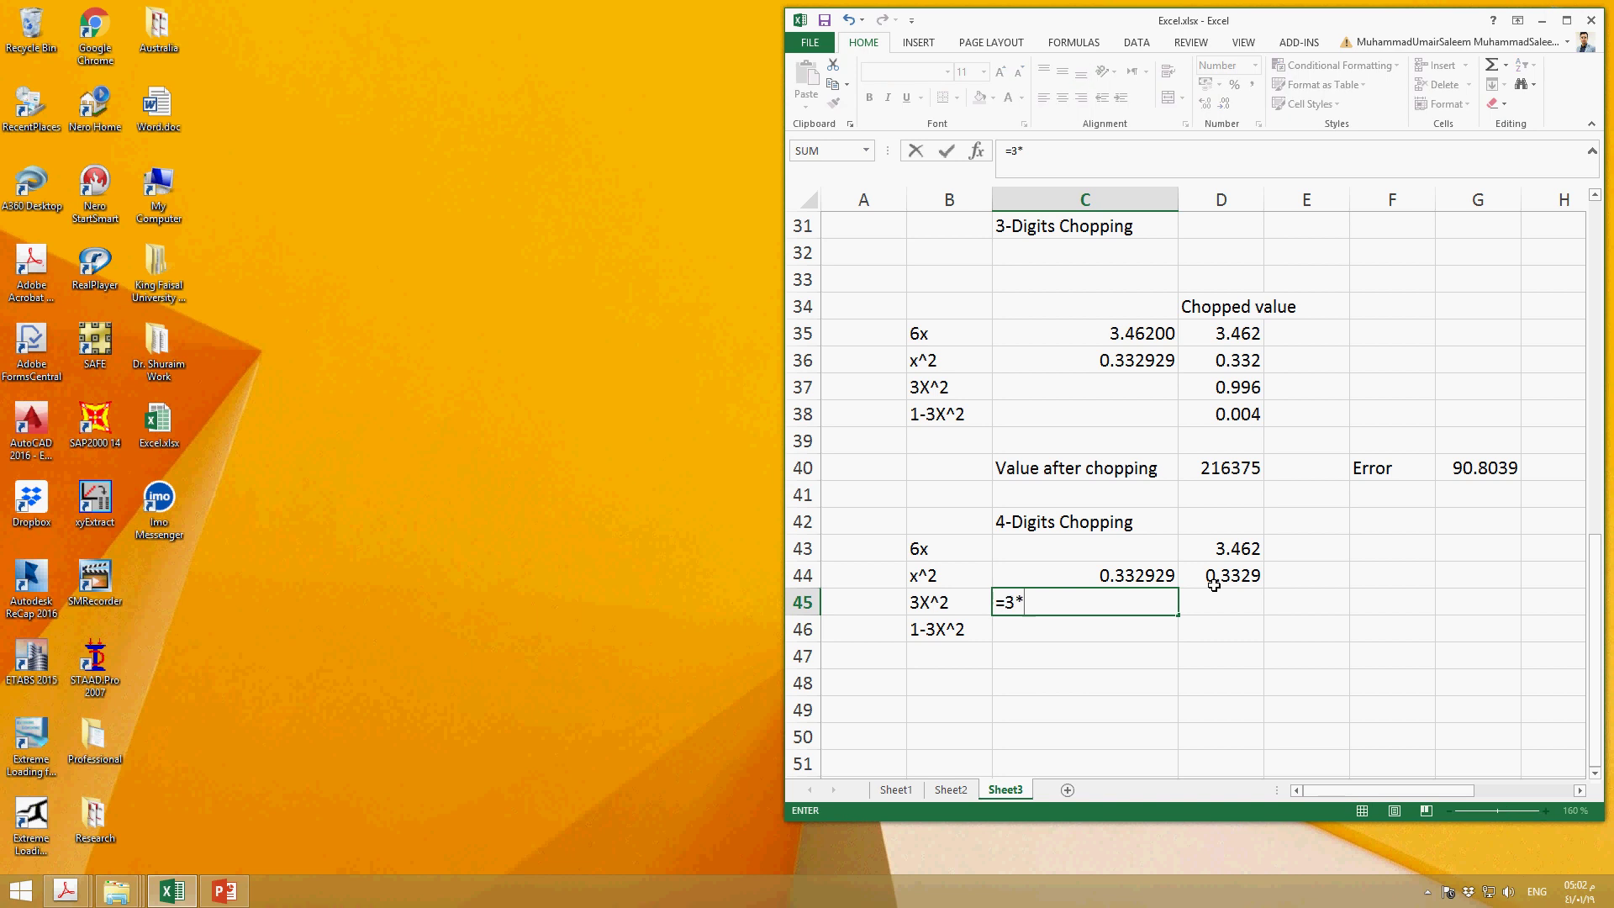
pyautogui.click(1232, 580)
pyautogui.press('Return')
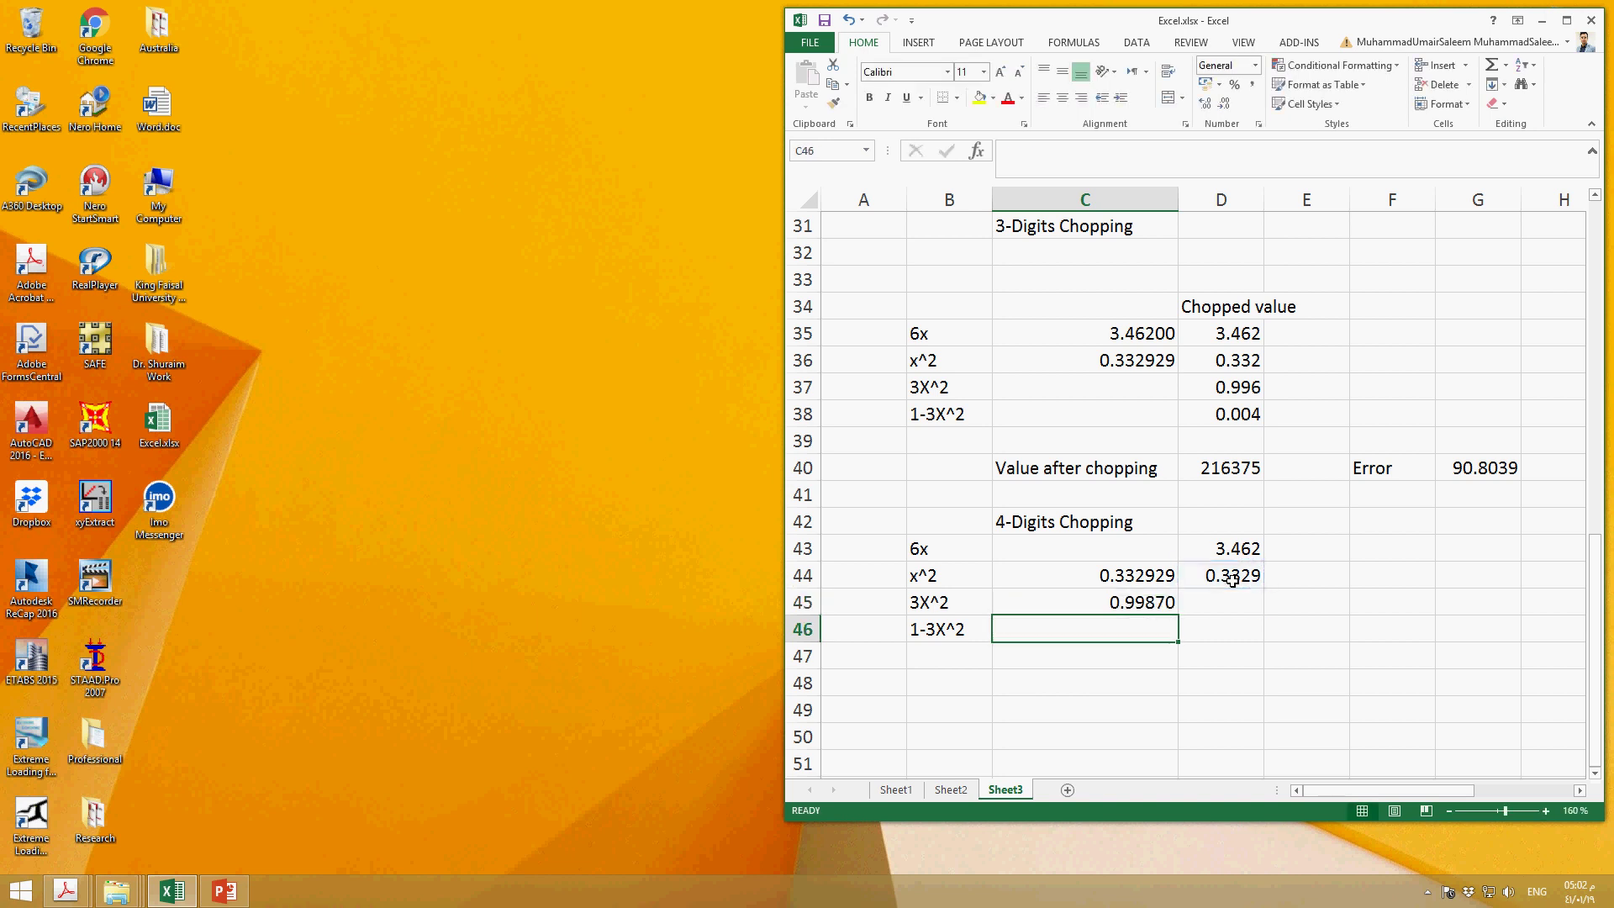
pyautogui.press('Up')
pyautogui.press('Right')
pyautogui.write('0')
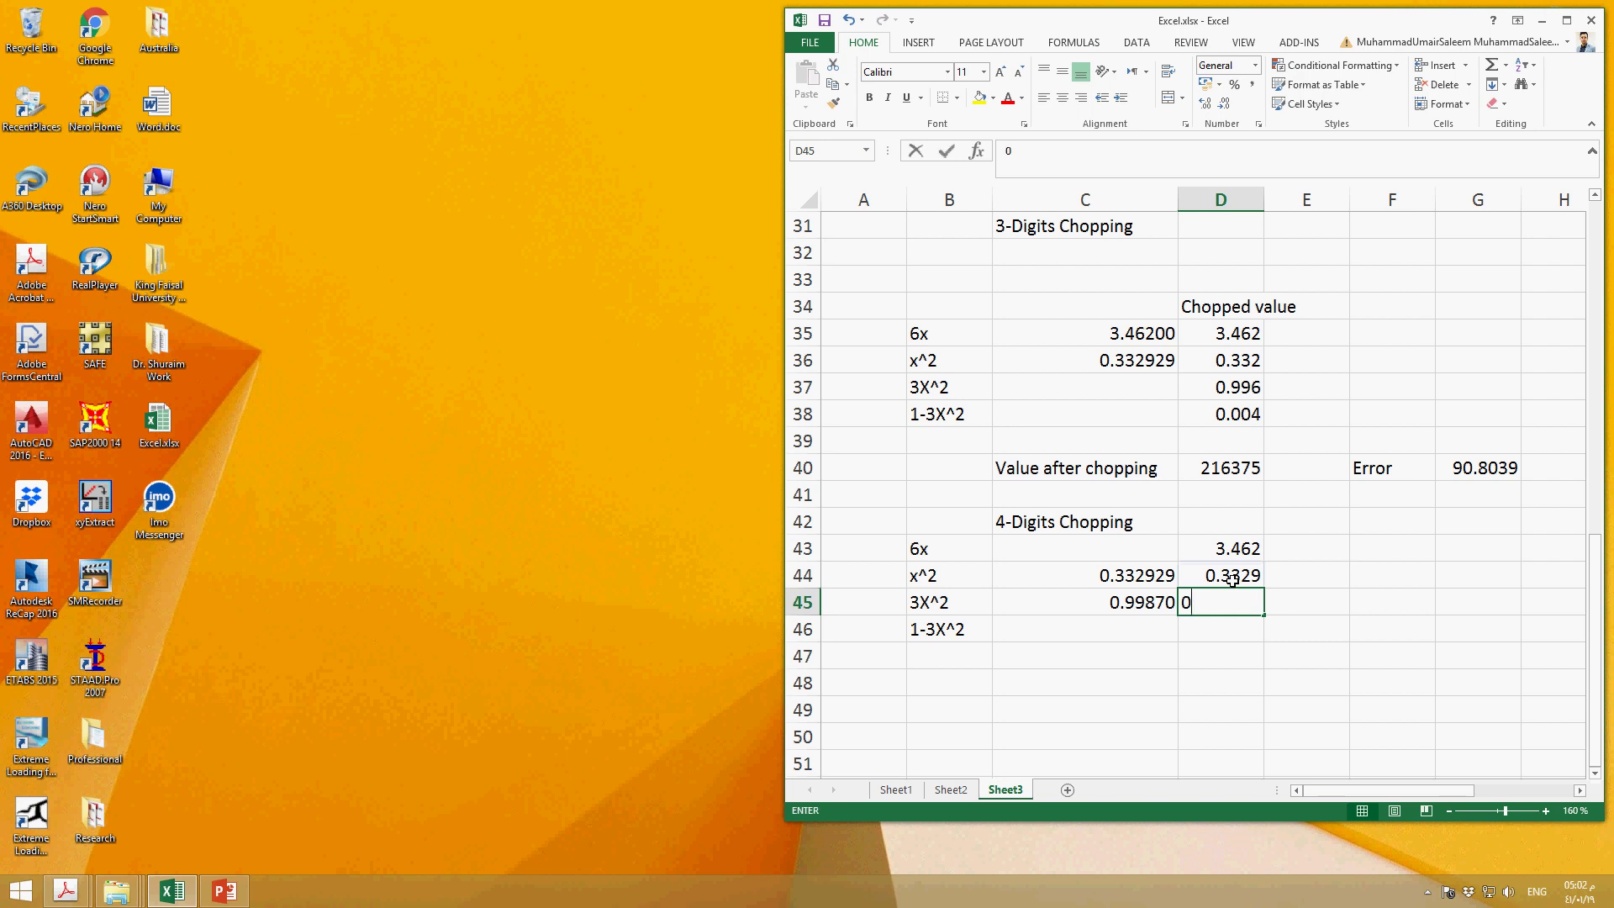
pyautogui.write('.9987')
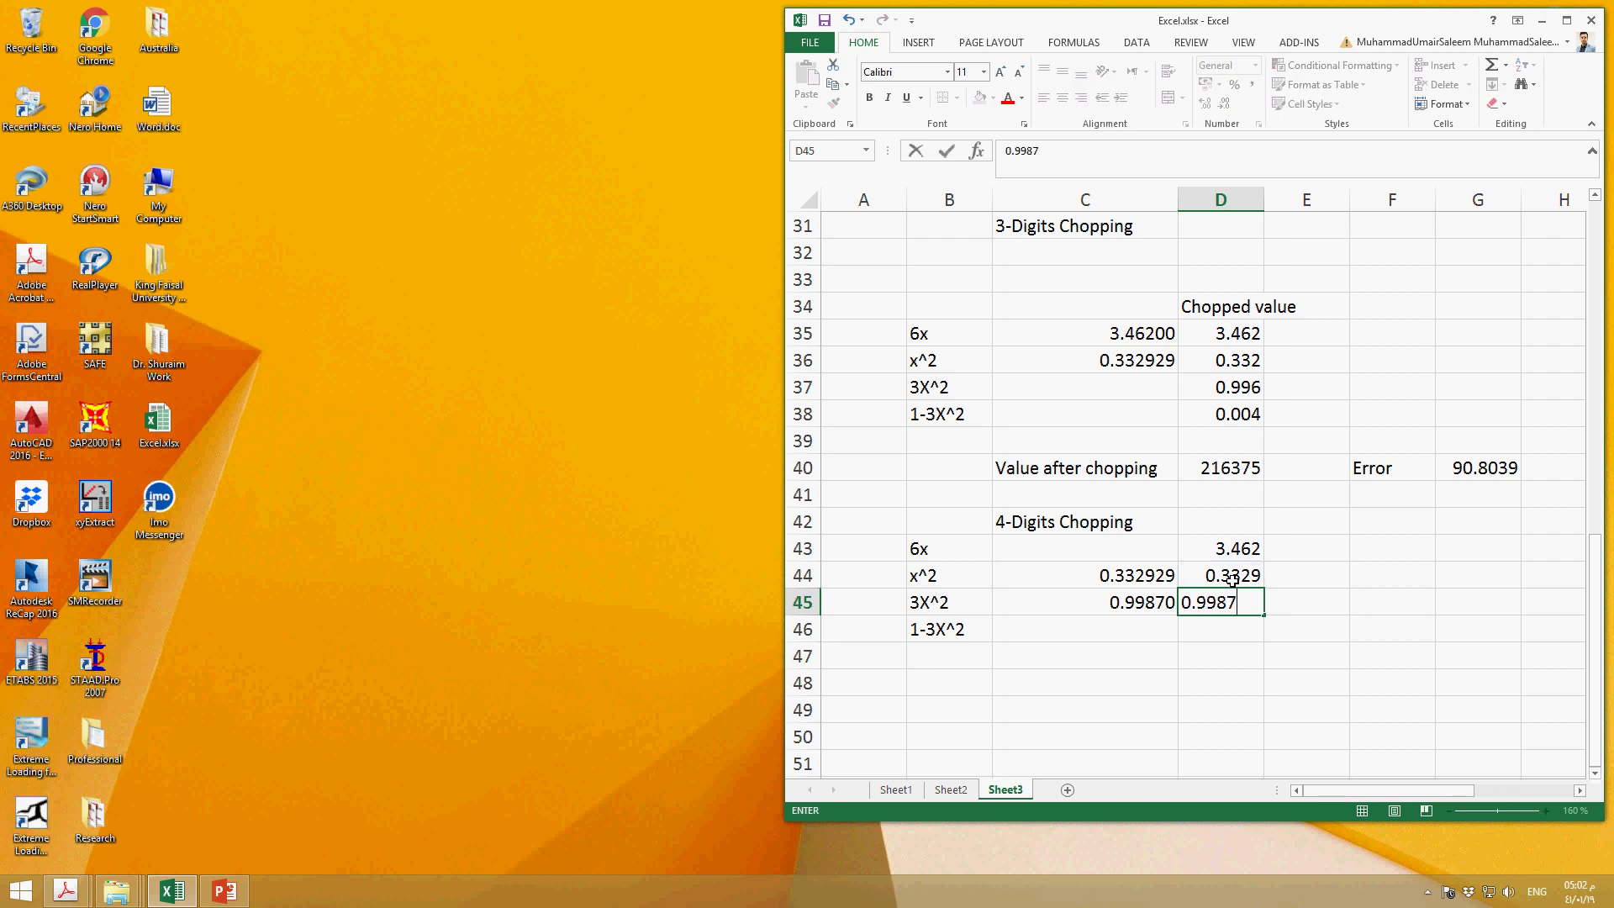
pyautogui.press('Return')
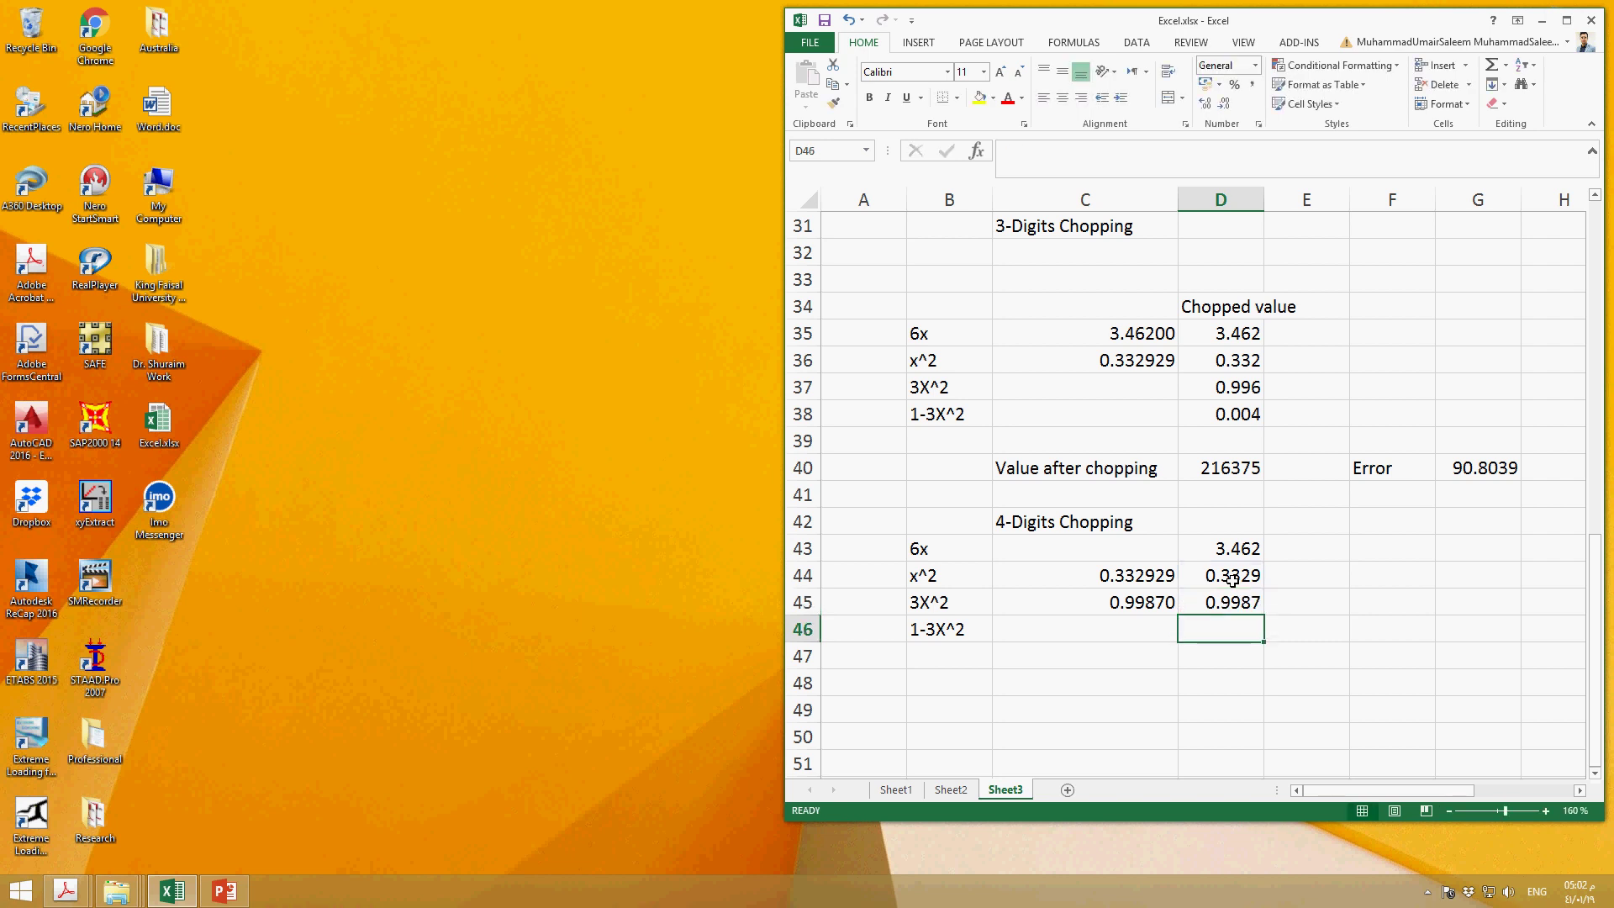
# Compute 1-3X^2 as =1-D45 in C46 and enter its chopped value 0.0013 in D46
pyautogui.write('=1')
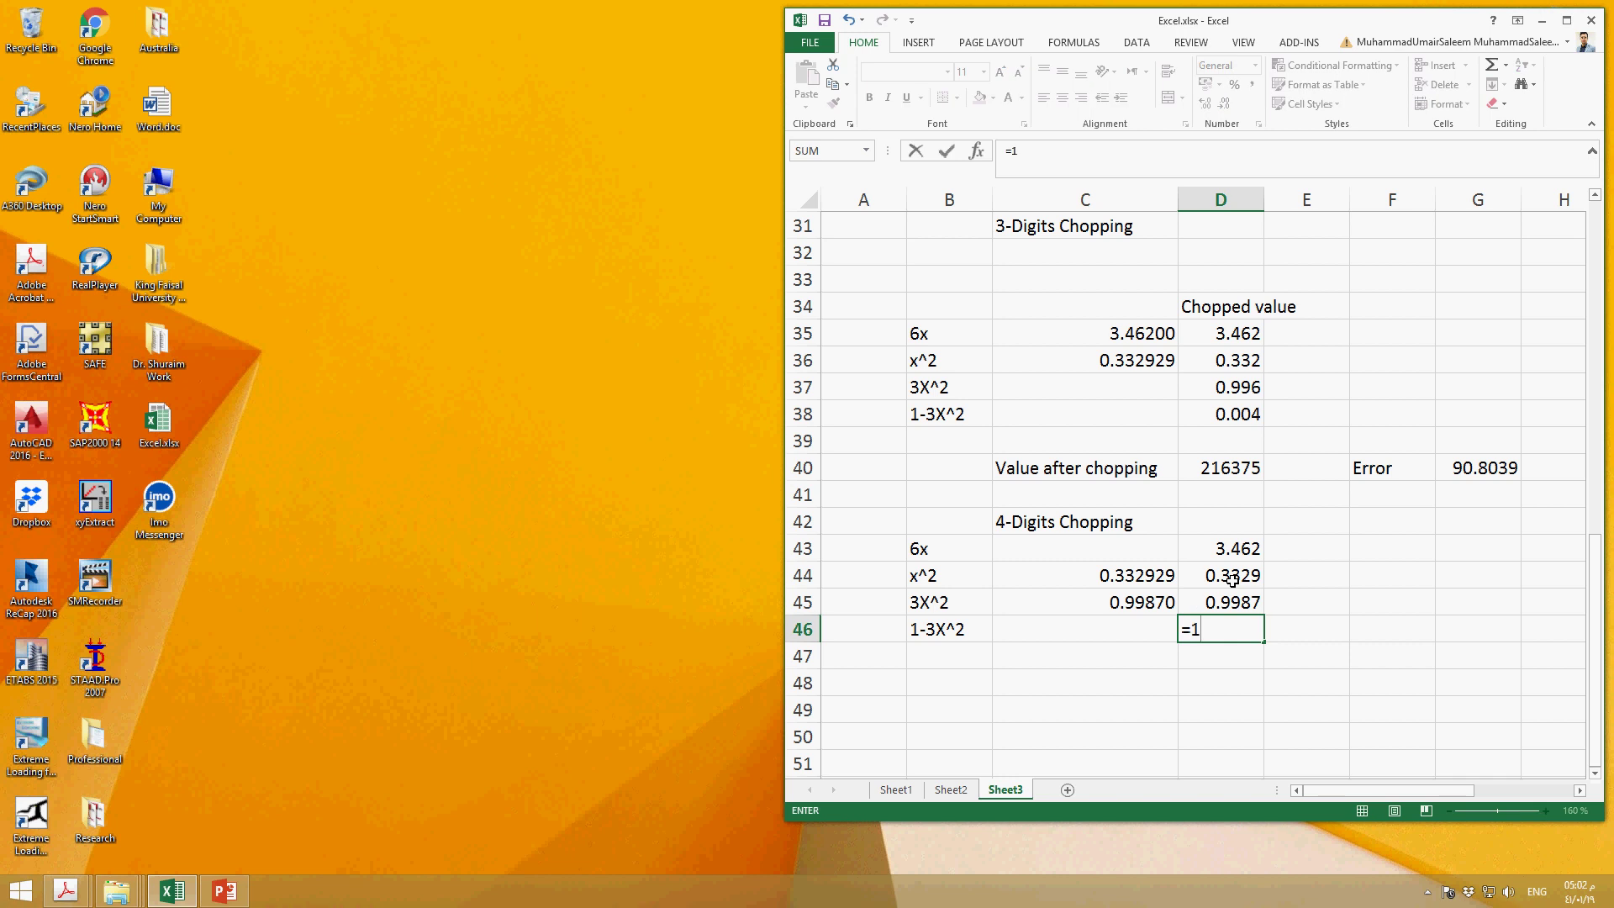
pyautogui.press('Escape')
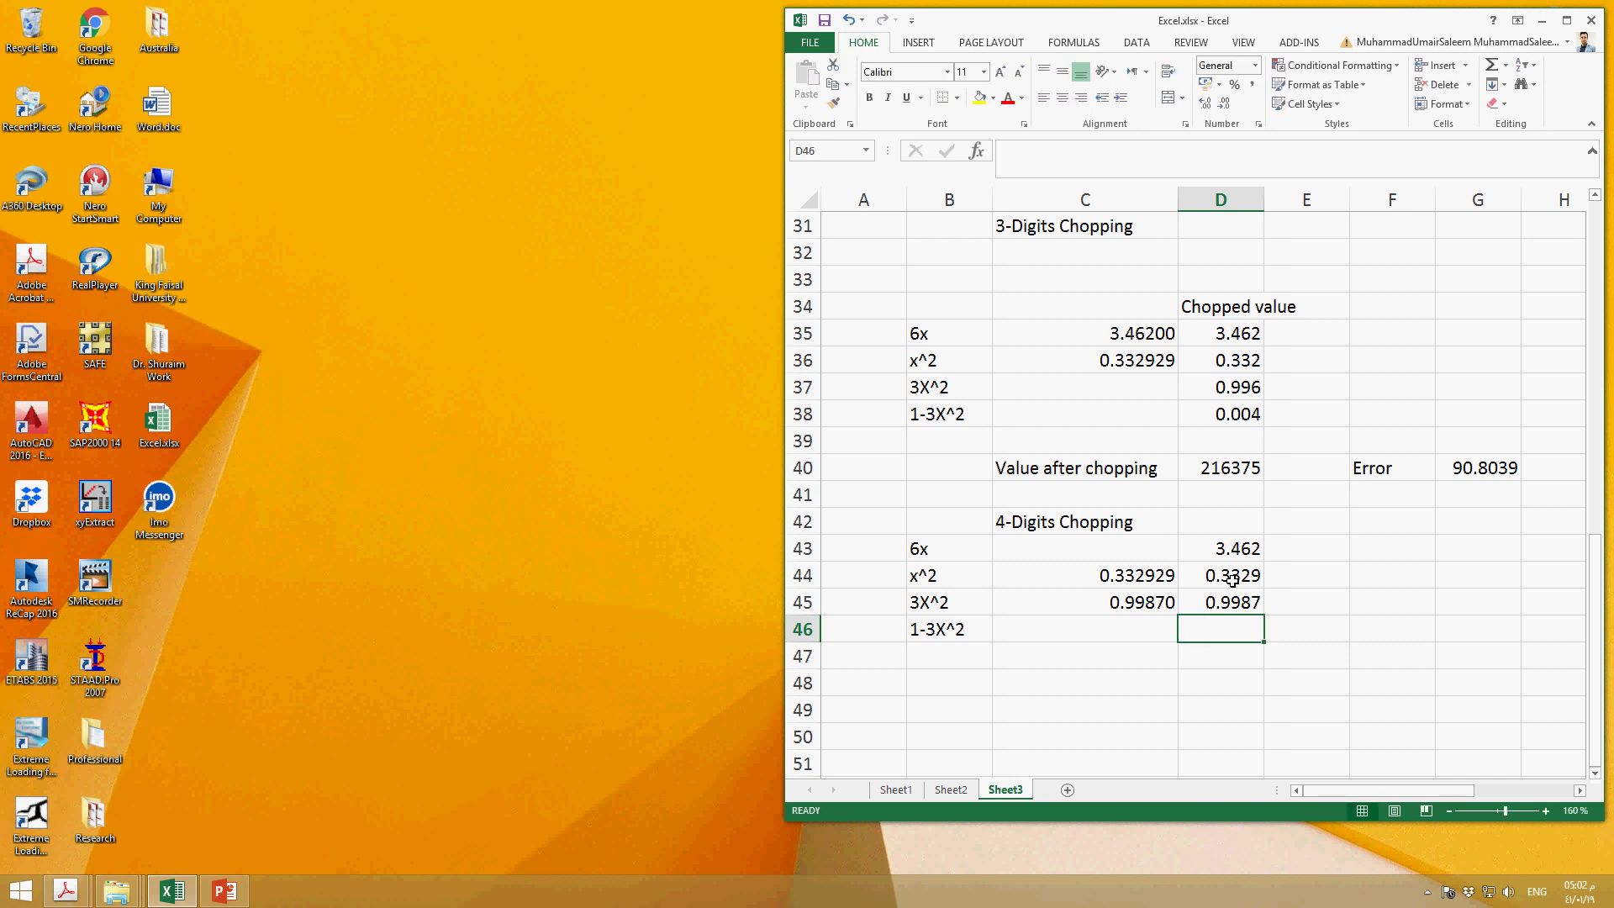
pyautogui.press('Left')
pyautogui.write('=1-')
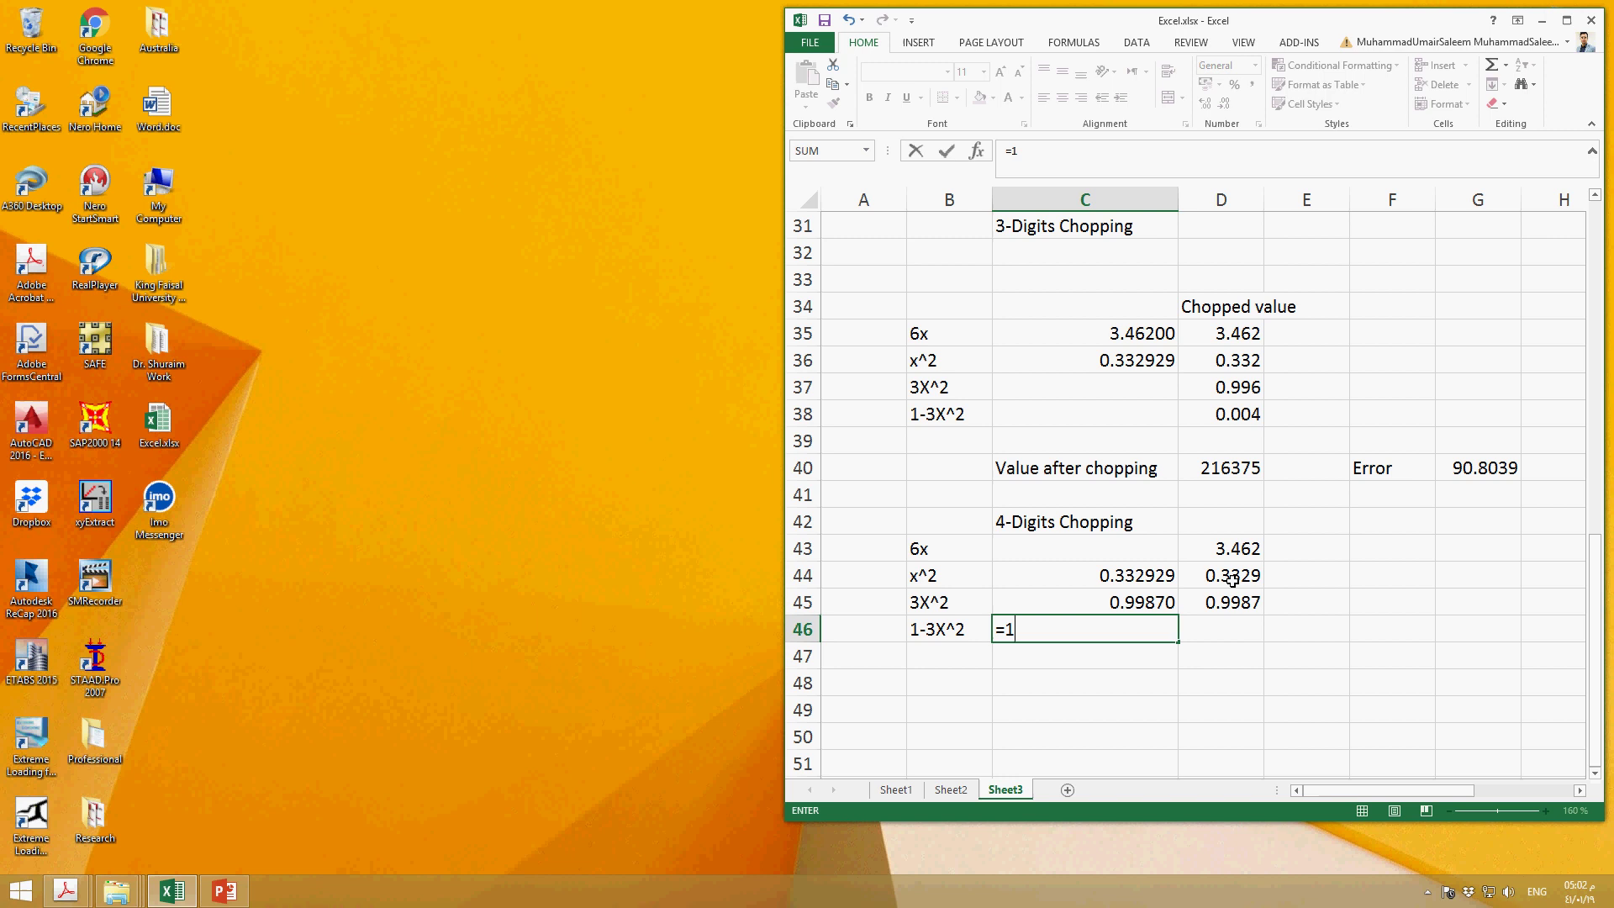
pyautogui.click(1231, 606)
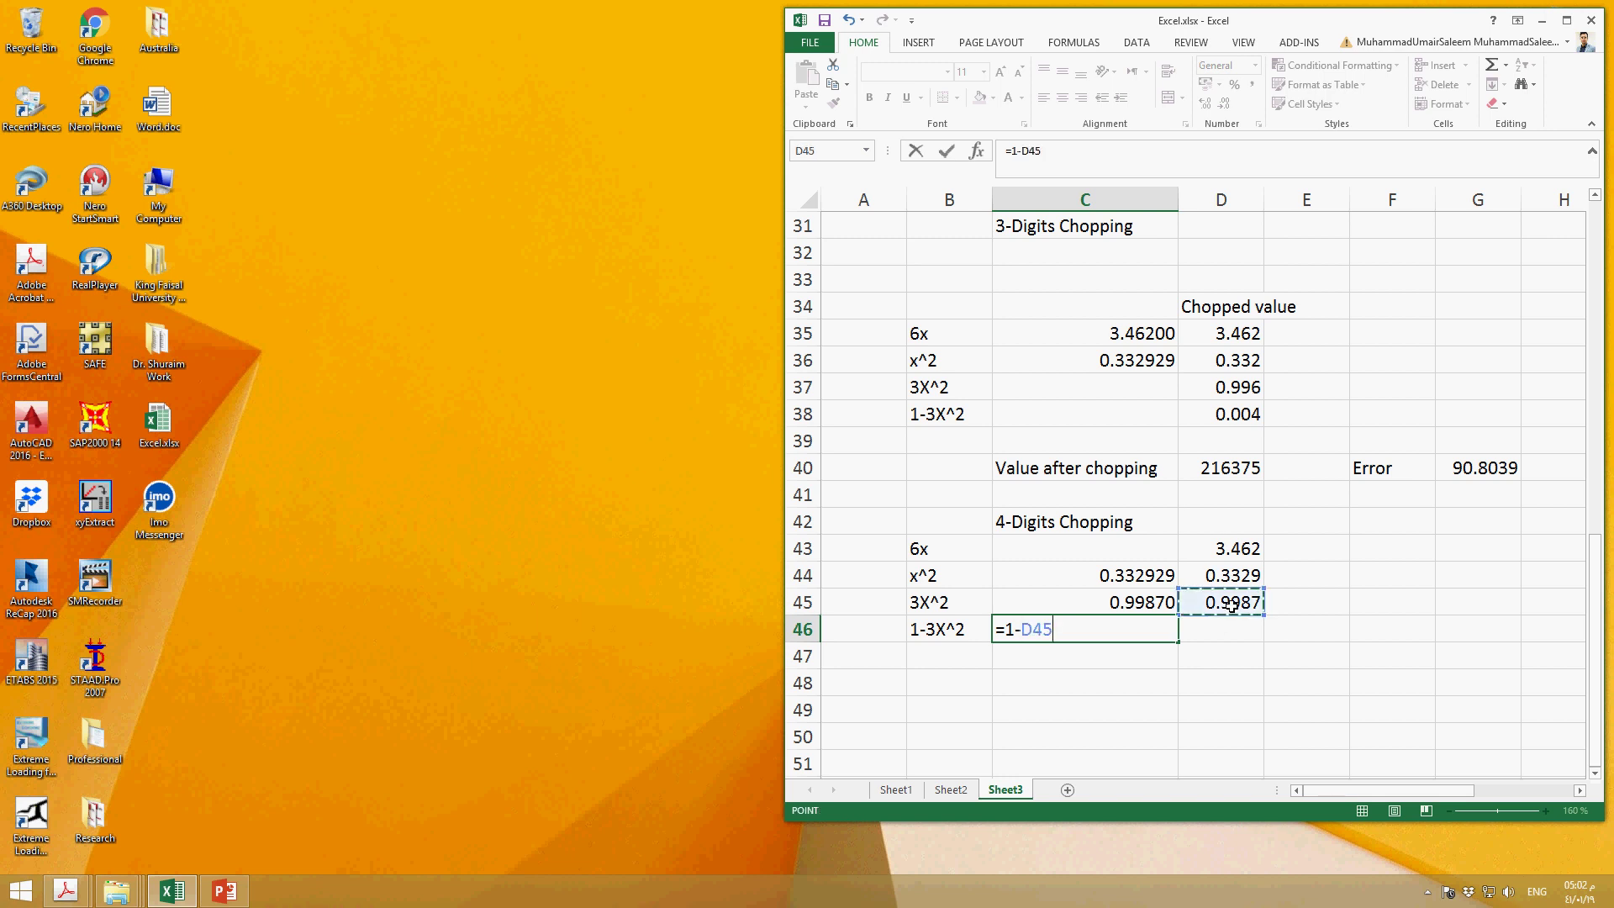
pyautogui.press('Return')
pyautogui.press('Up')
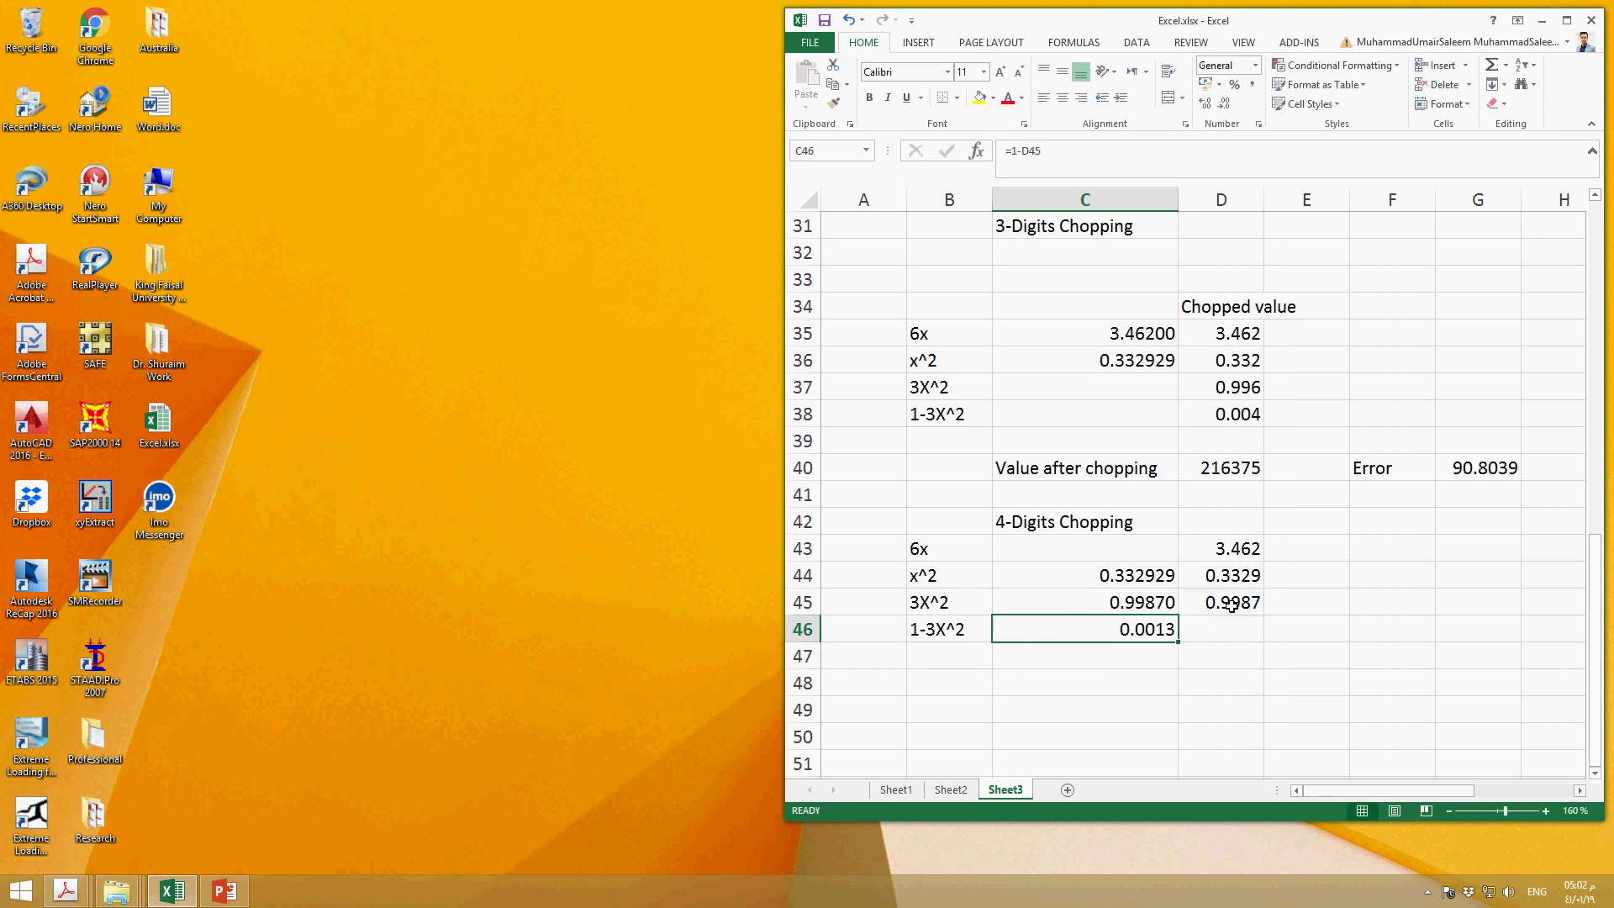
pyautogui.click(1207, 104)
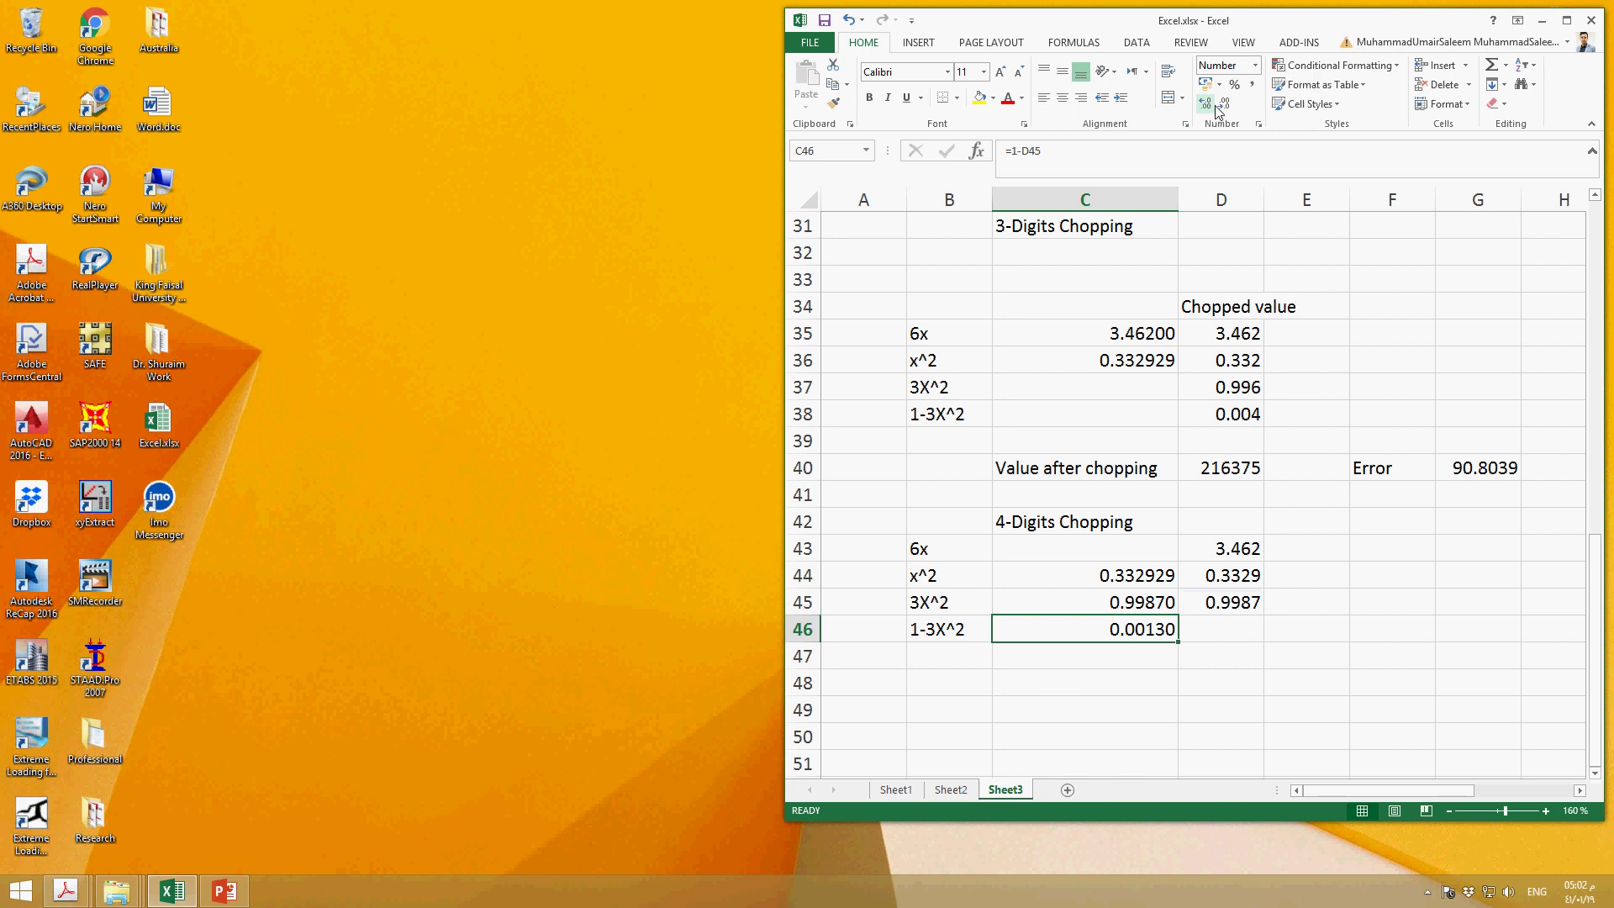
pyautogui.click(1218, 106)
pyautogui.click(1237, 641)
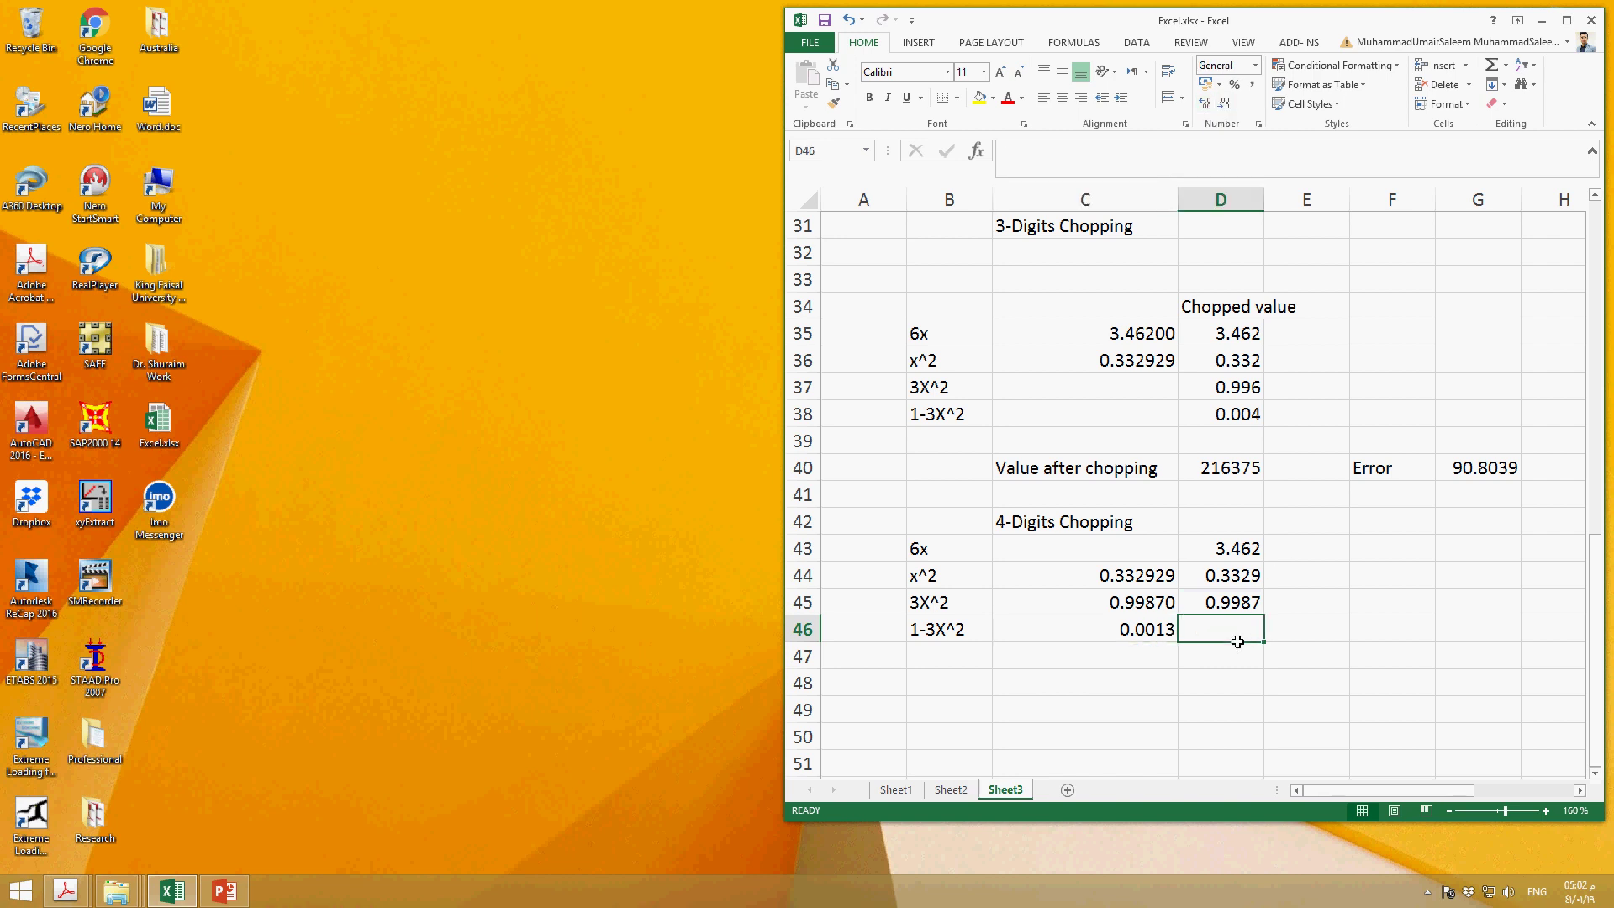
pyautogui.write('0.0013')
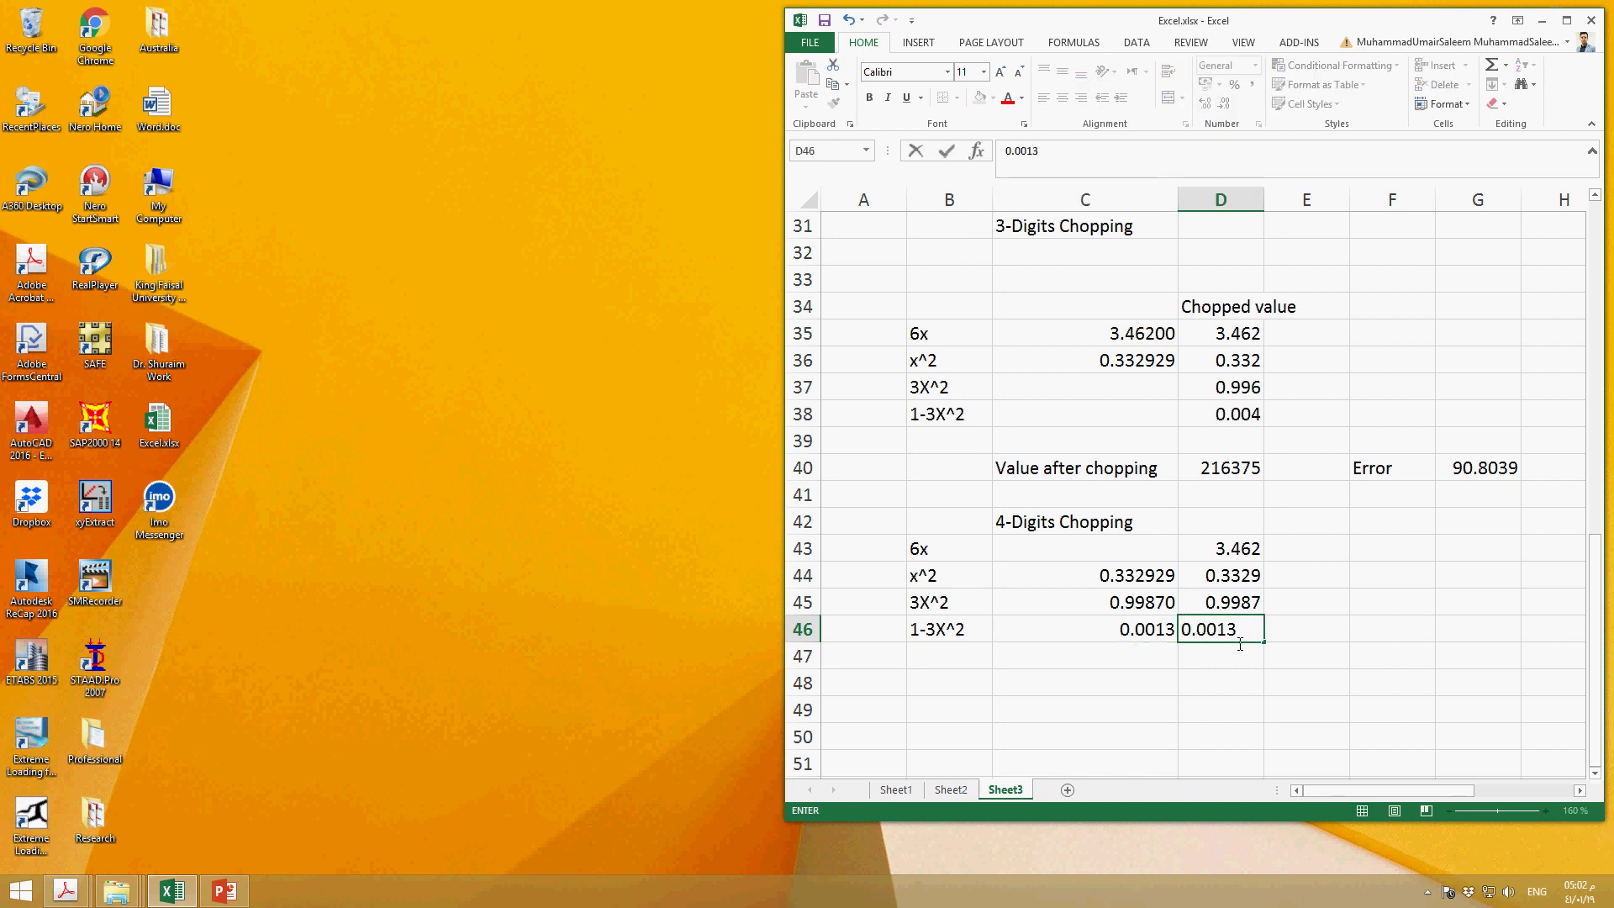
pyautogui.press('Return')
pyautogui.press('Down')
pyautogui.press('Left')
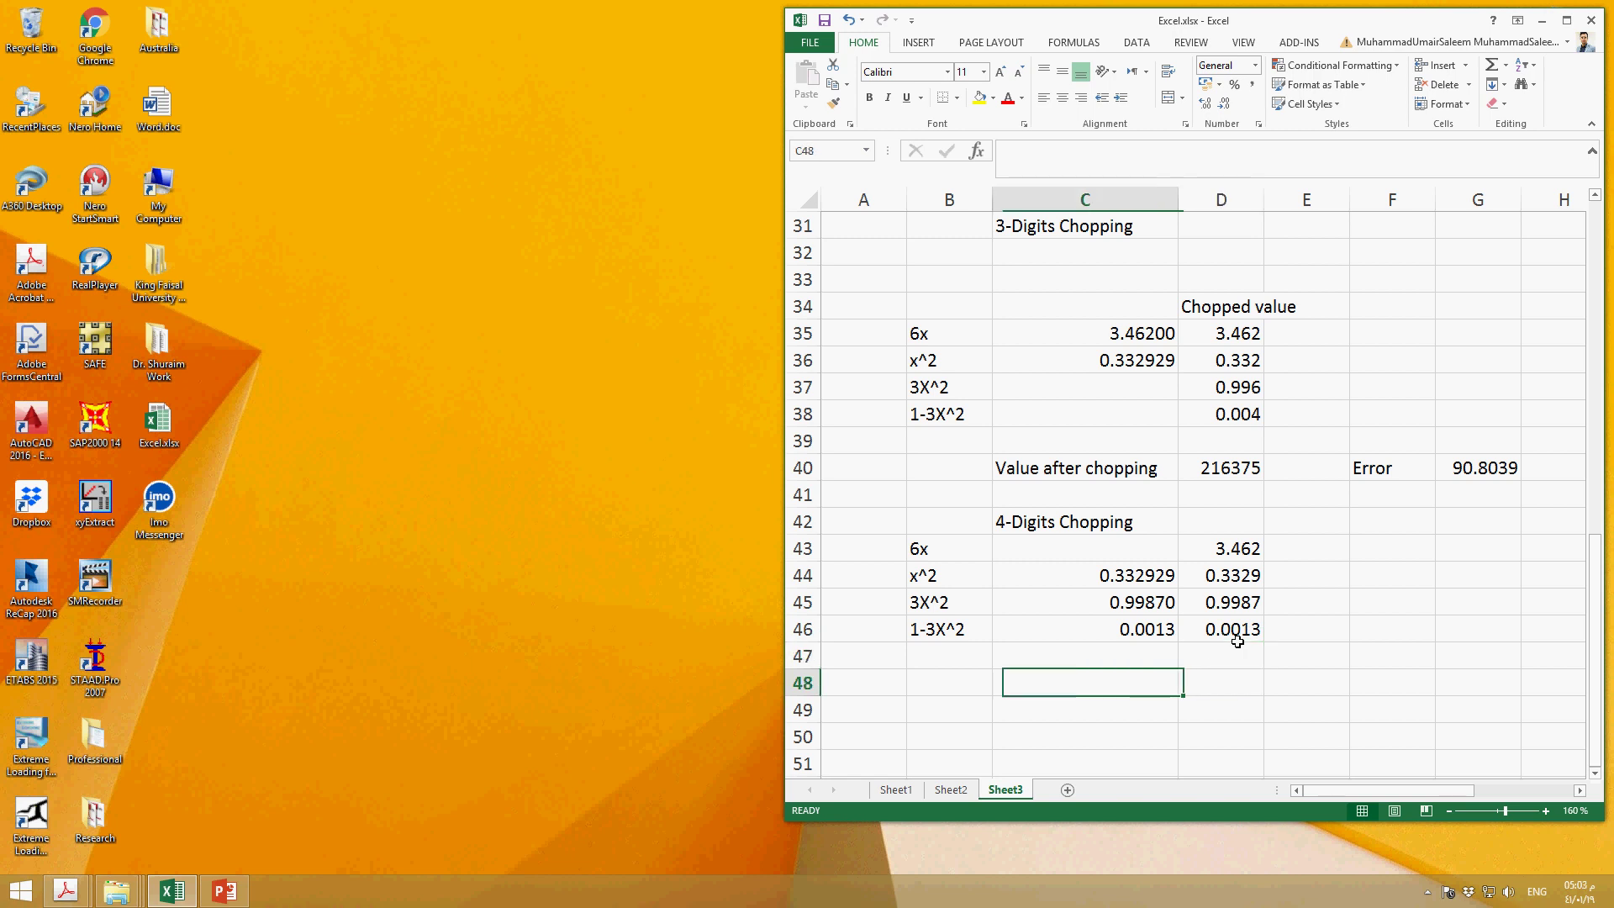
# Label C48 'Value after chopping' and enter =D43/D46^2 in D48, giving 2048521
pyautogui.press('Left')
pyautogui.press('Right')
pyautogui.write('Value a')
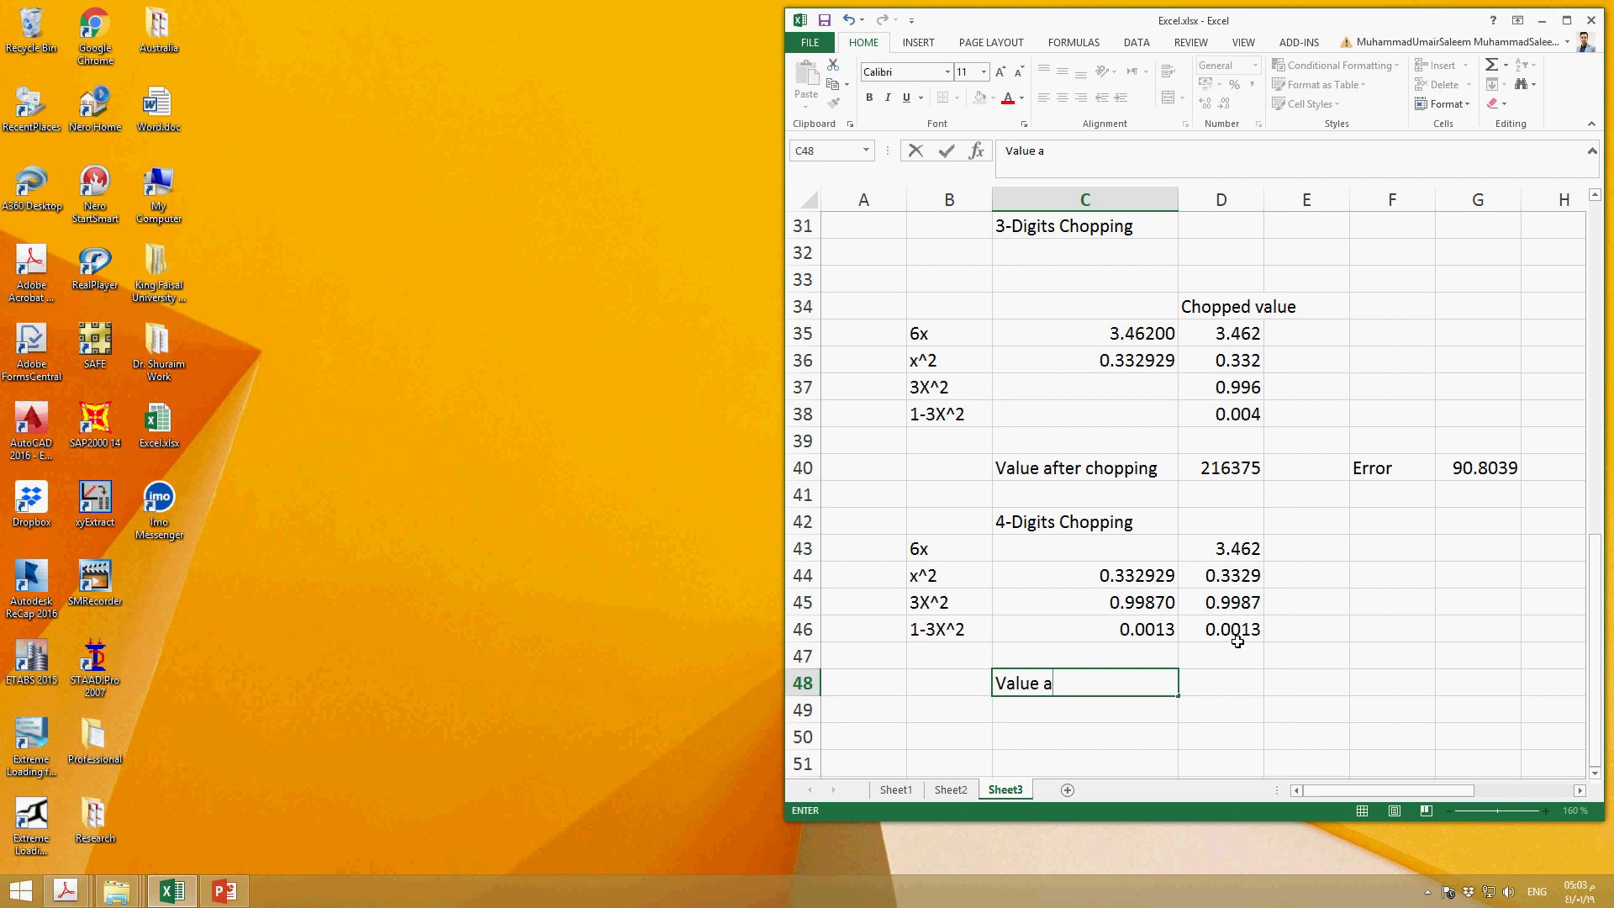
pyautogui.write('fter chopping')
pyautogui.press('Tab')
pyautogui.write('=')
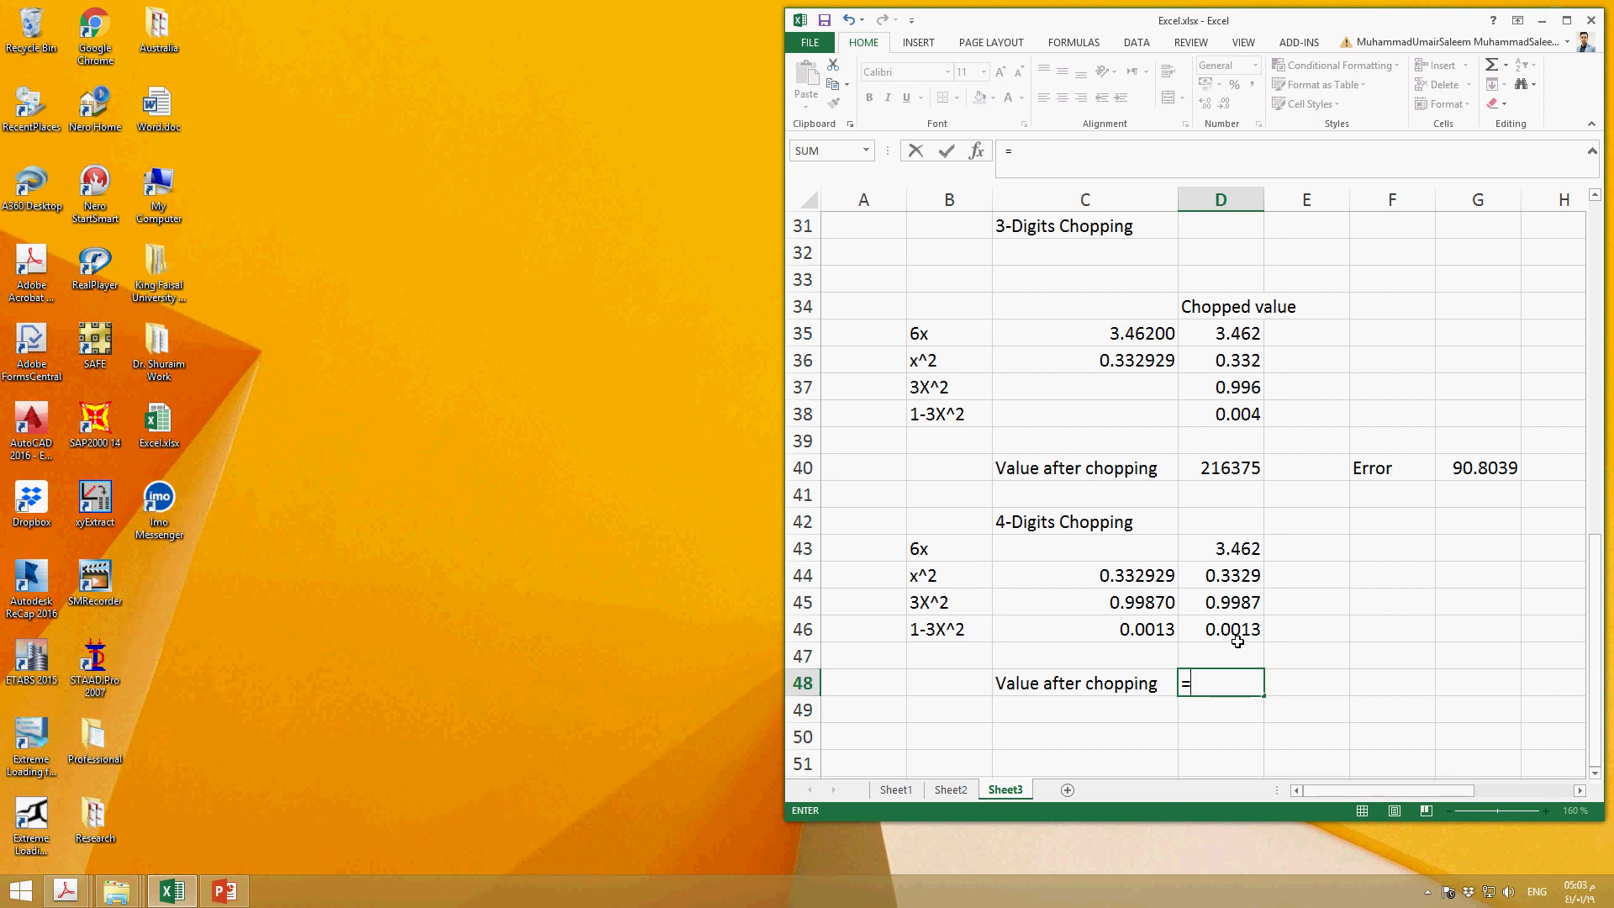
pyautogui.click(1237, 551)
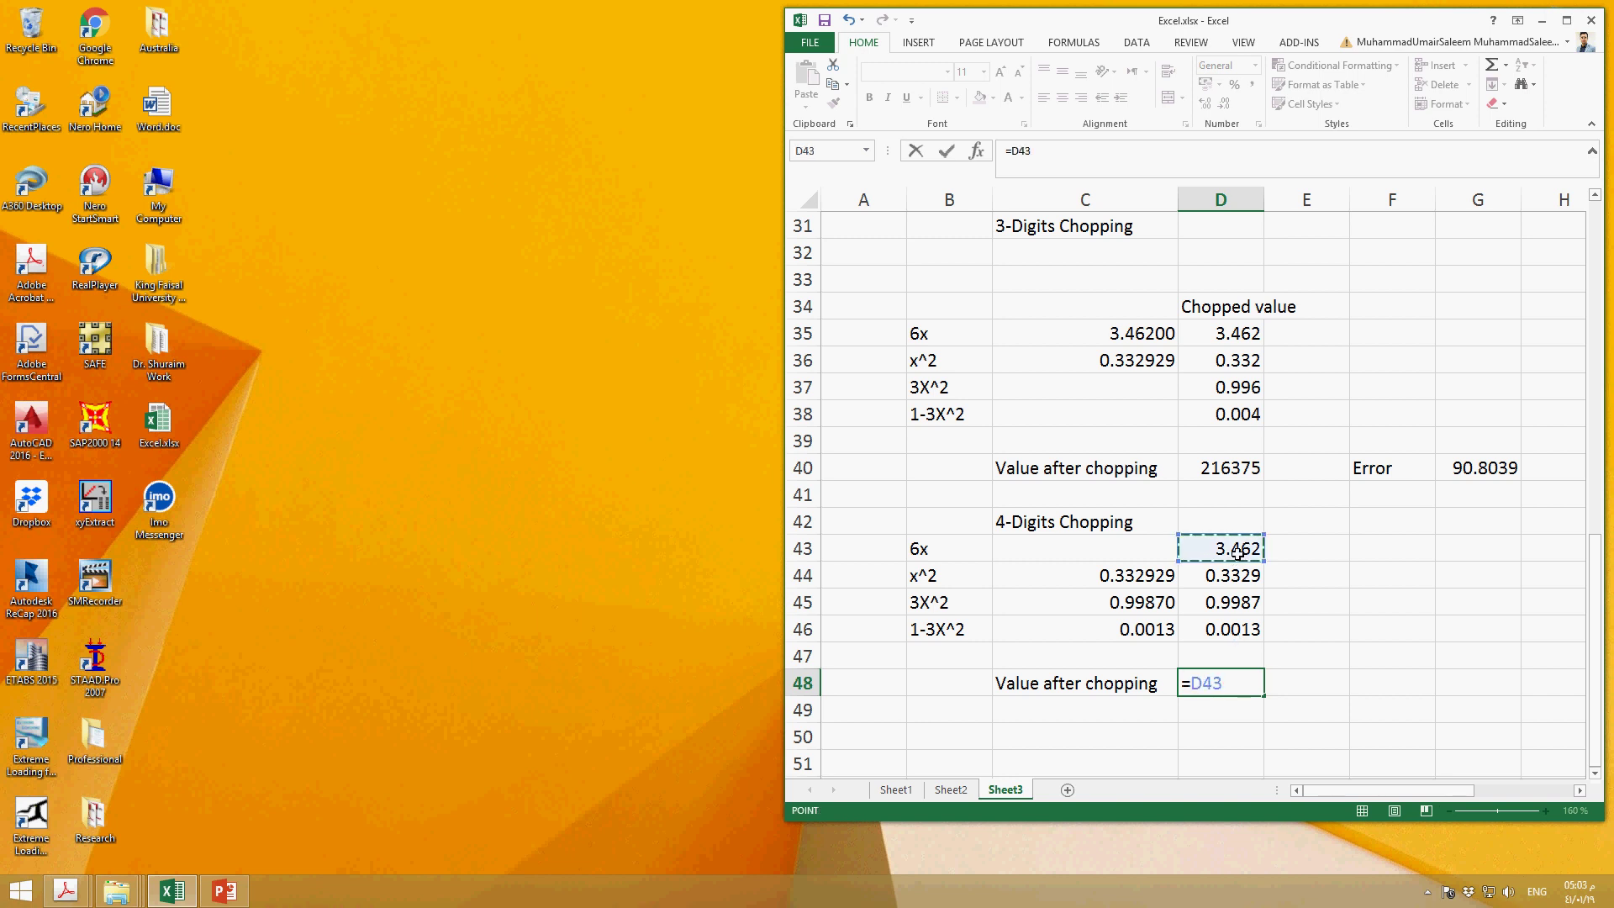
pyautogui.write('/')
pyautogui.click(1251, 630)
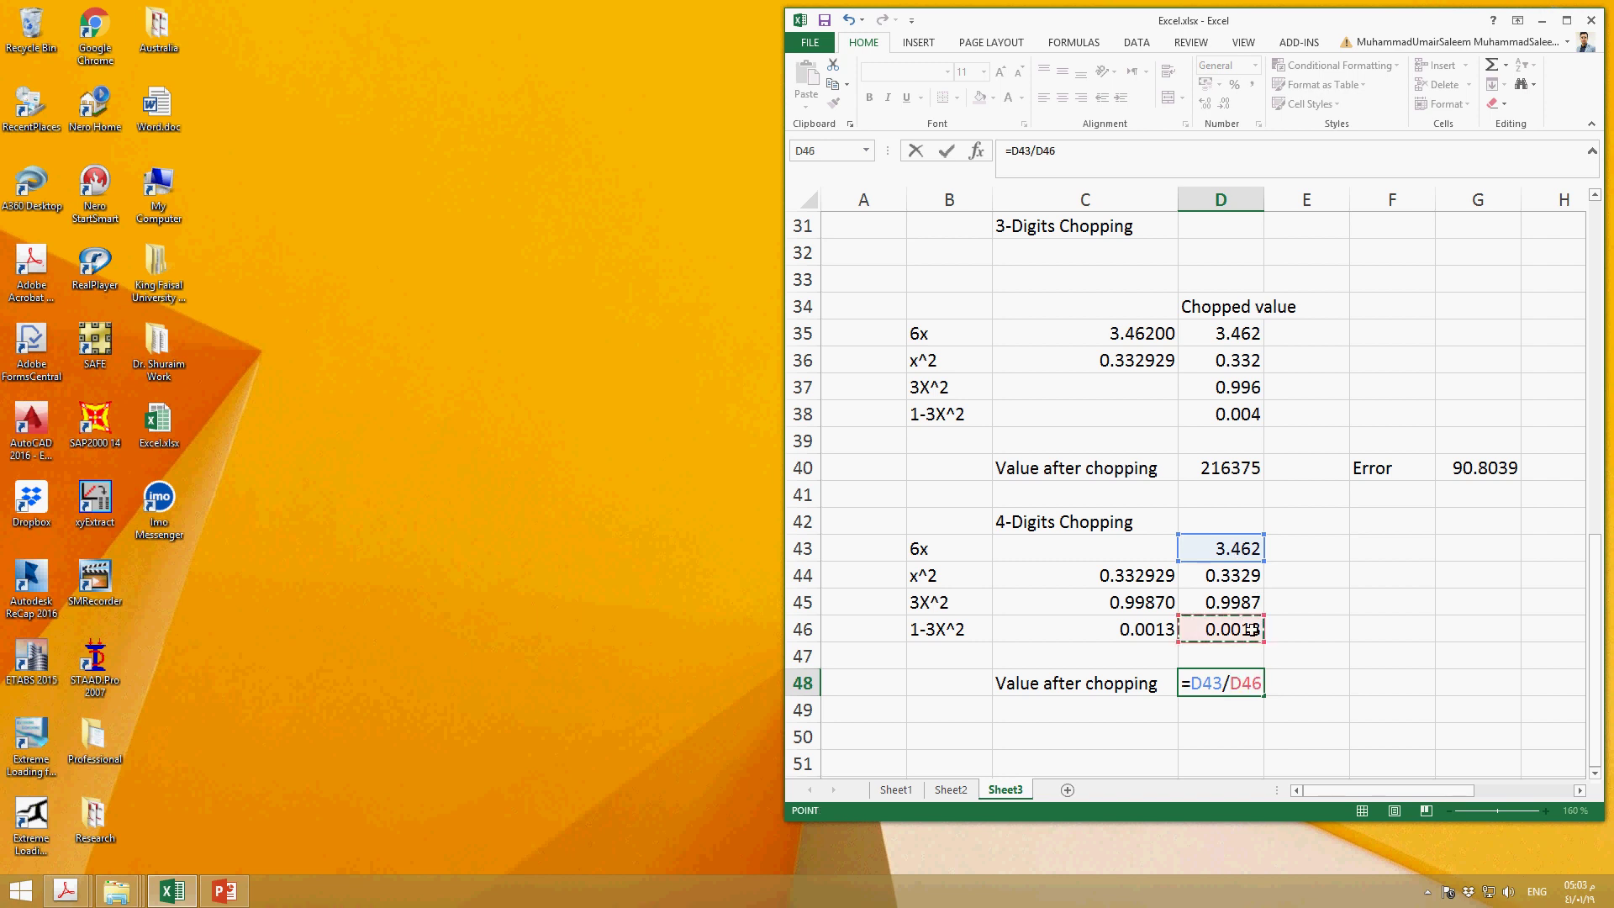
pyautogui.write('^2')
pyautogui.press('Return')
pyautogui.press('Up')
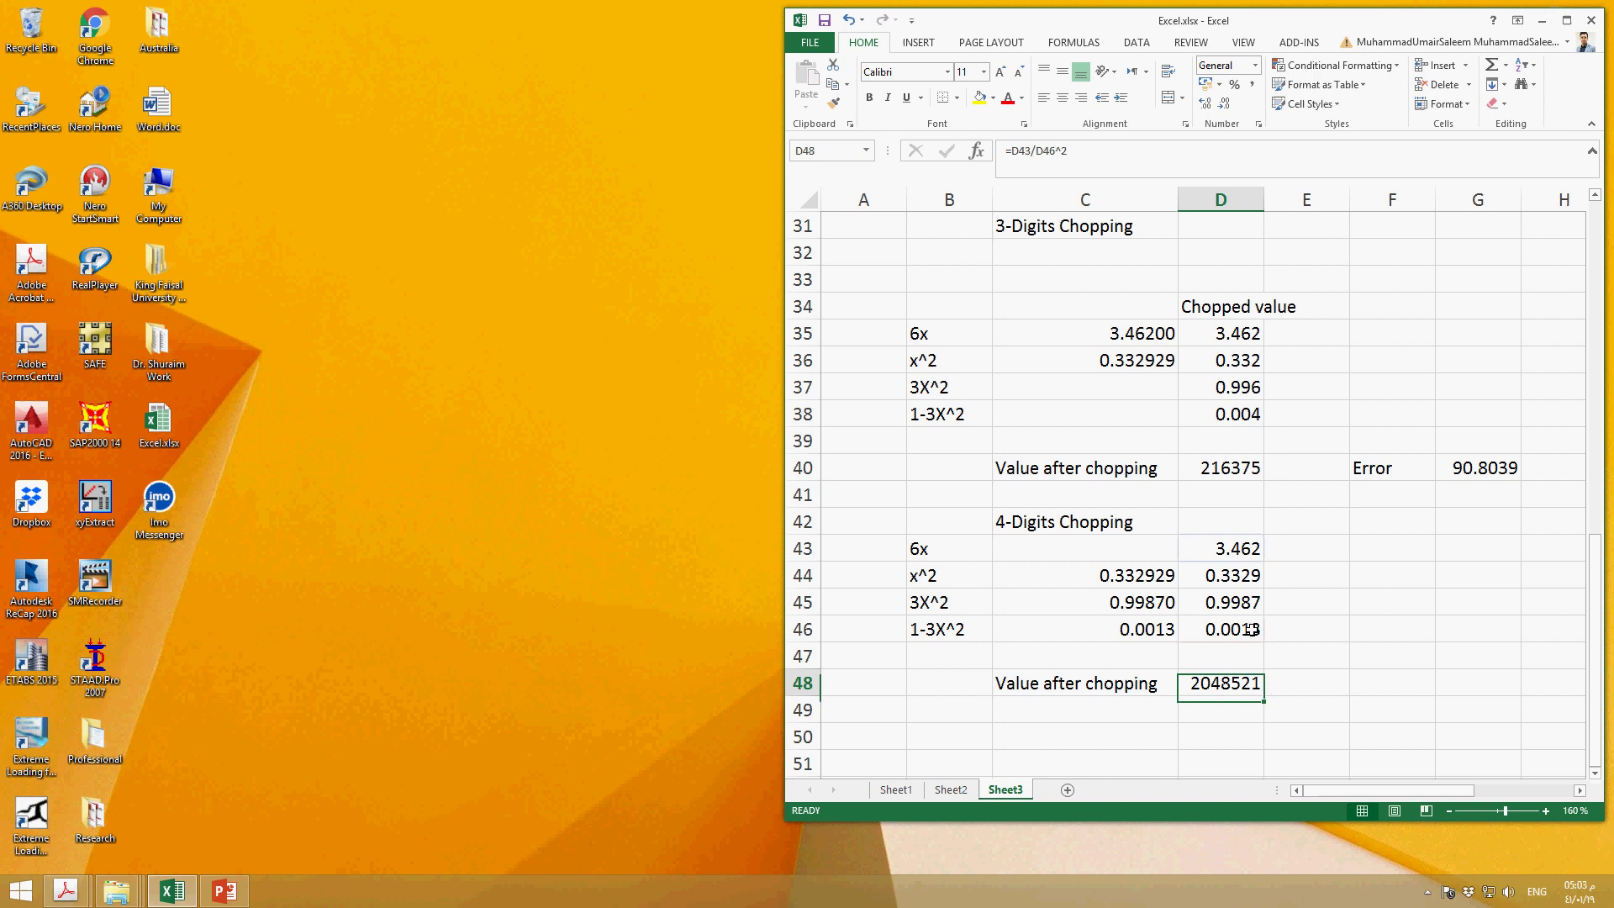
# Label cell F48 'Error'
pyautogui.press('Right')
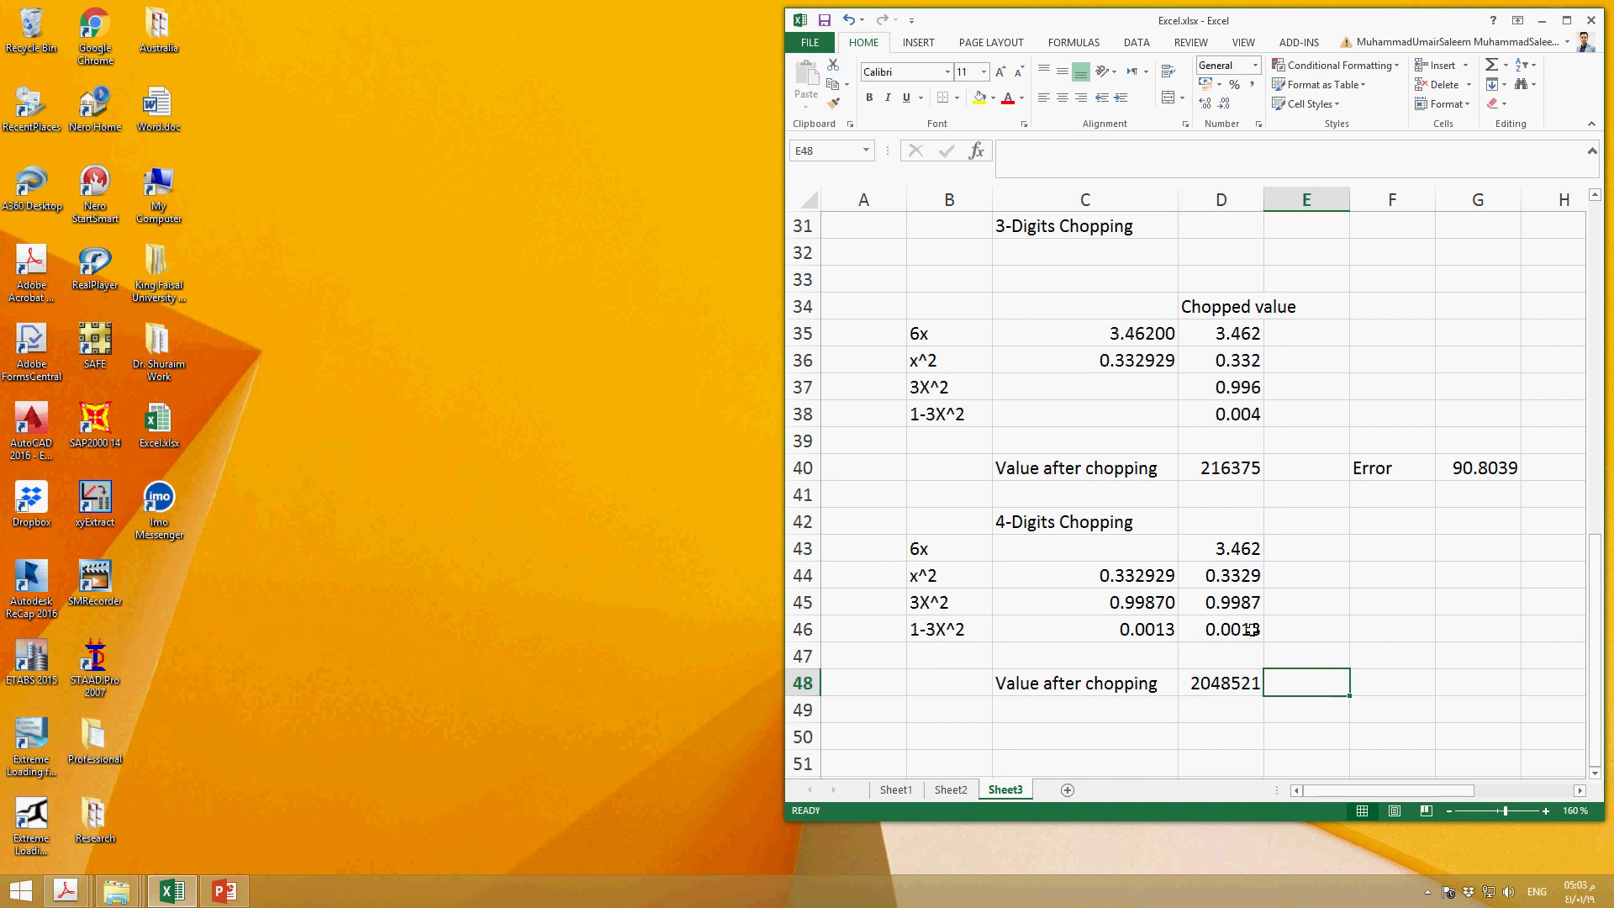
pyautogui.press('Right')
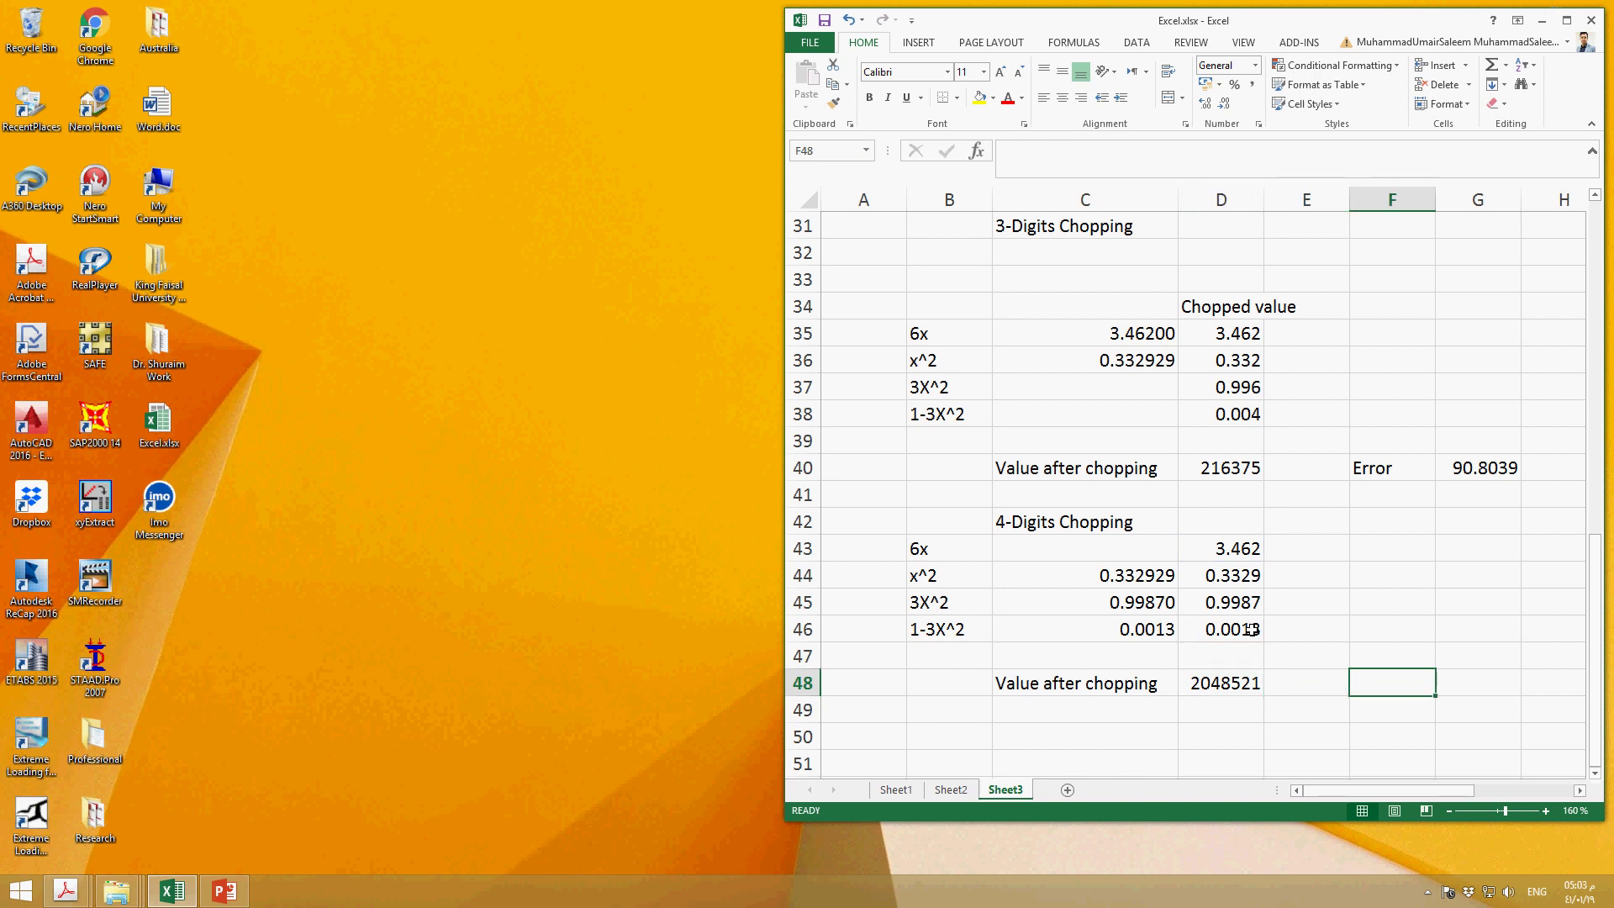
pyautogui.write('Error')
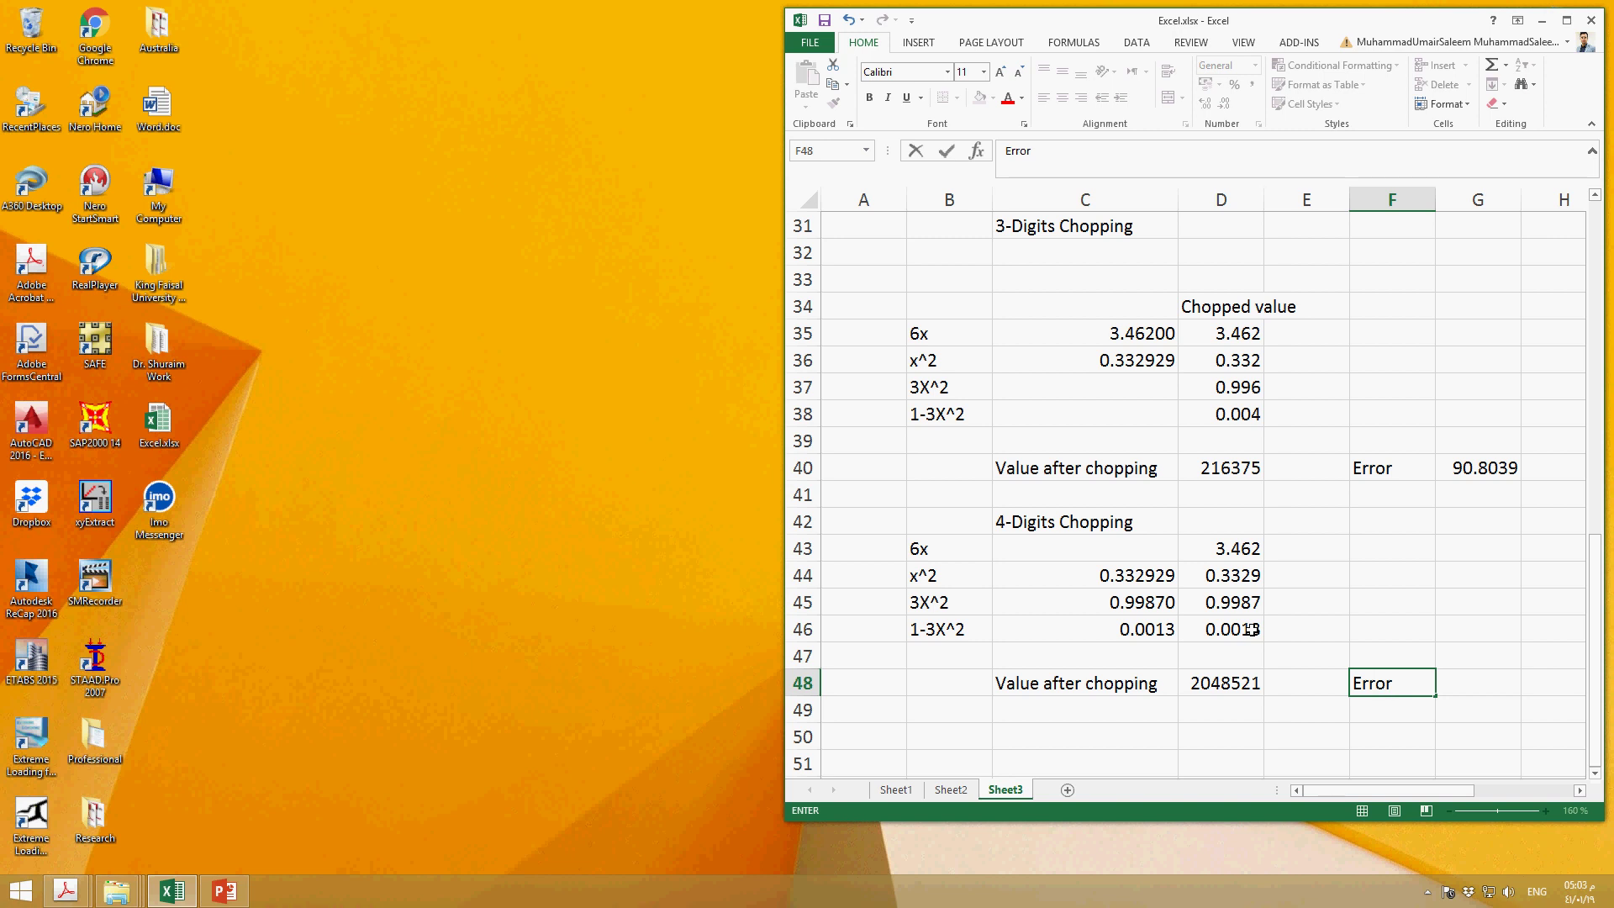
pyautogui.press('Tab')
# Enter the percentage error formula =(D30-D48)/D30*100 in G48, giving 12.9367
pyautogui.write('=')
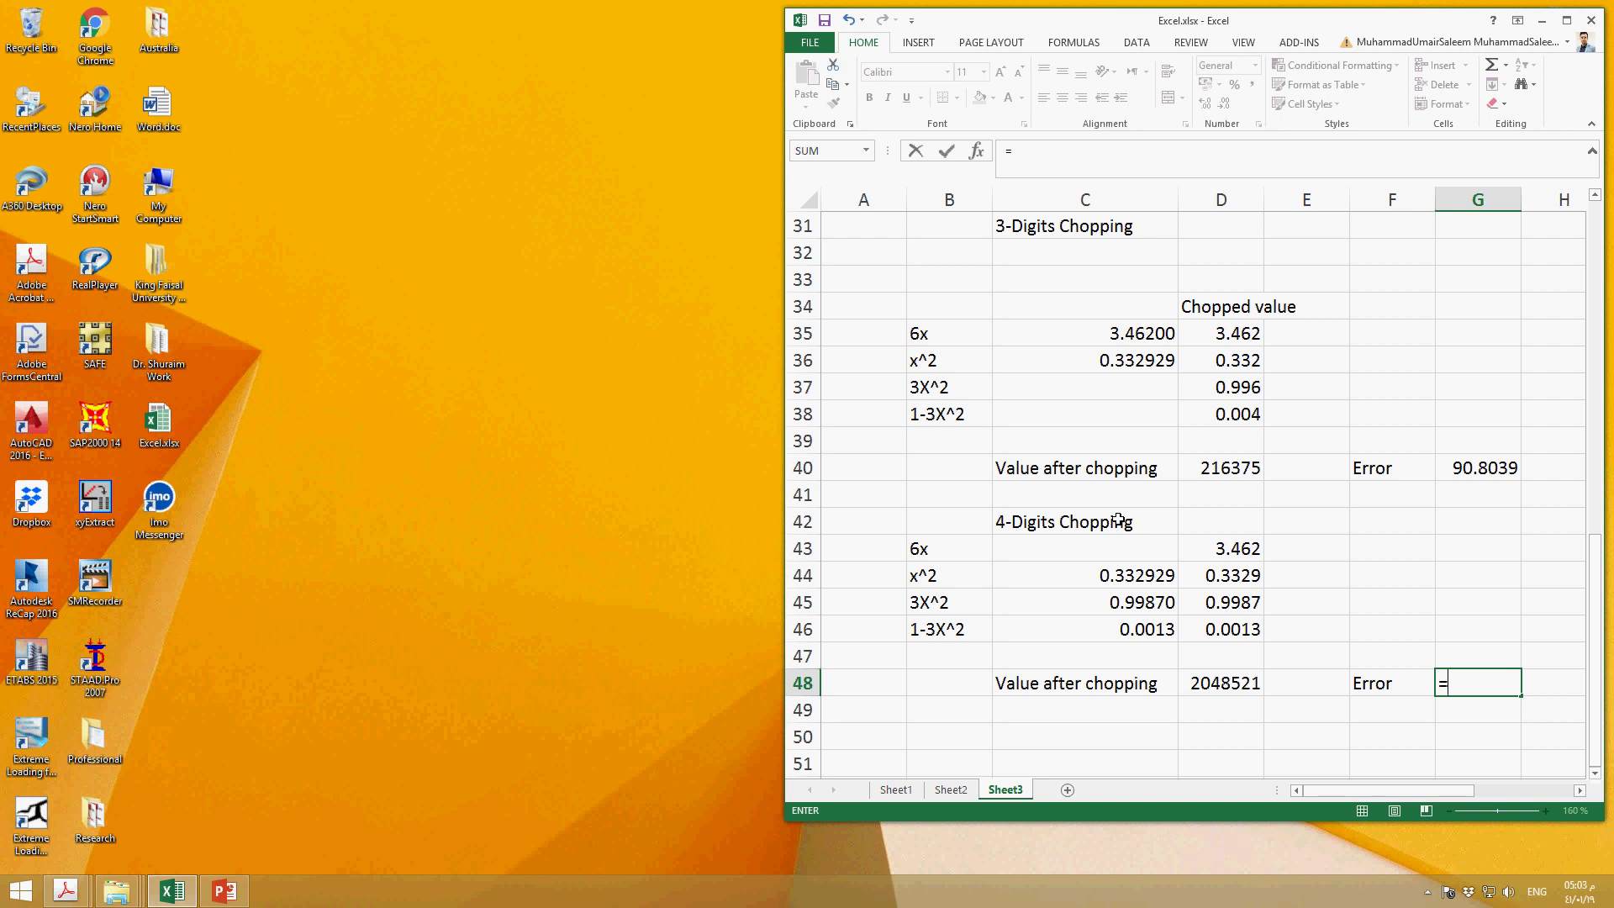
pyautogui.scroll(2, 1118, 521)
pyautogui.scroll(-1, 1213, 365)
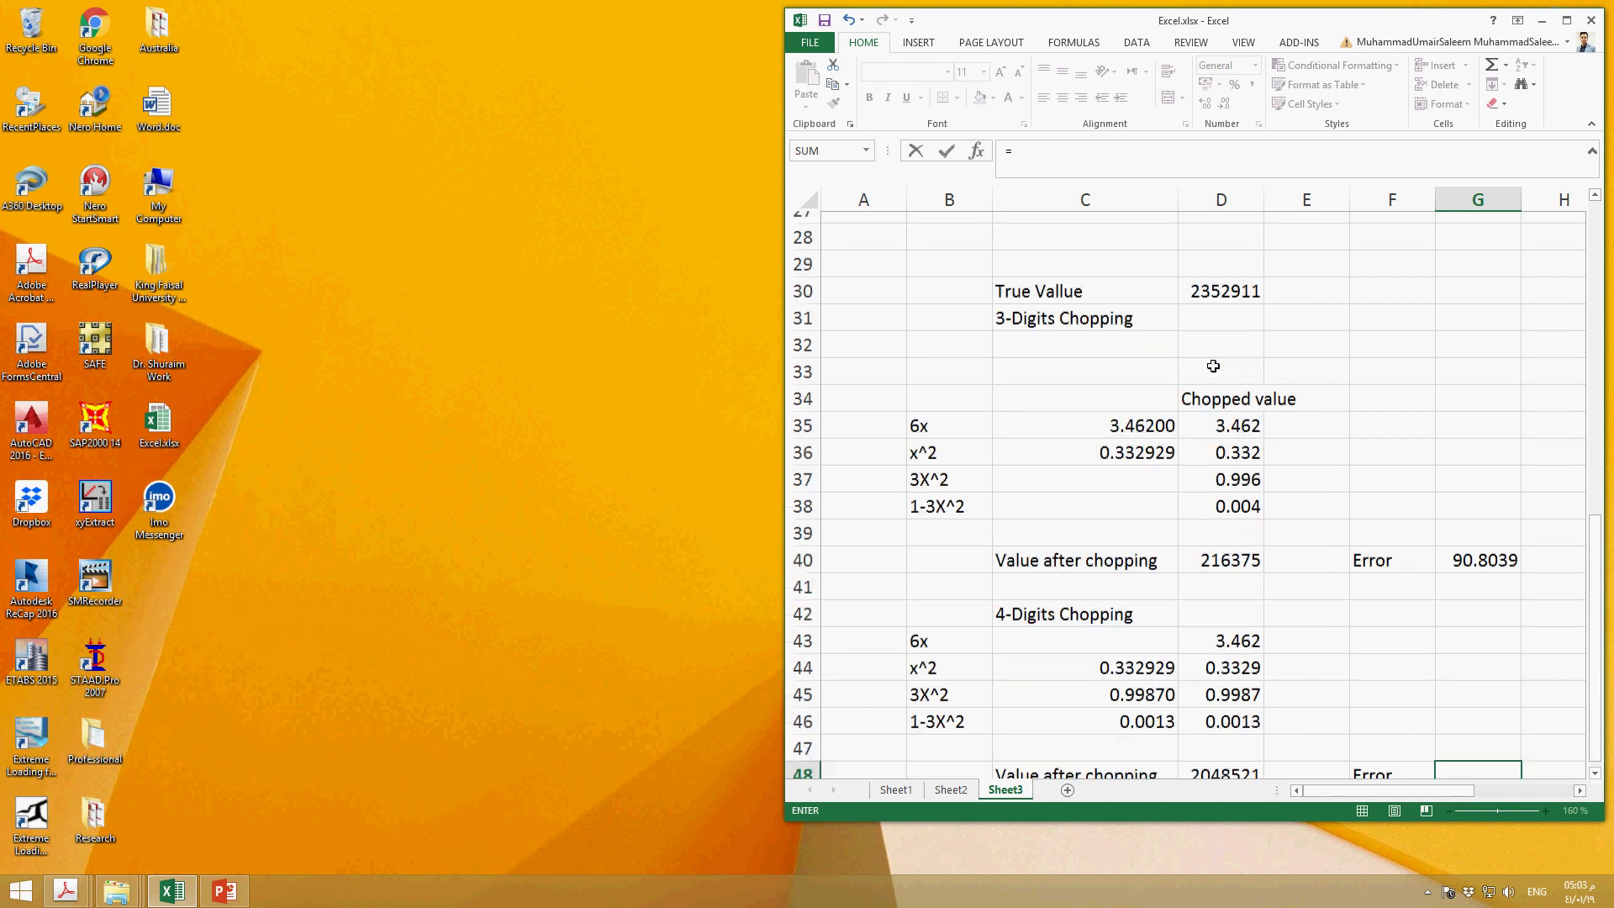
pyautogui.click(1221, 282)
pyautogui.write('-')
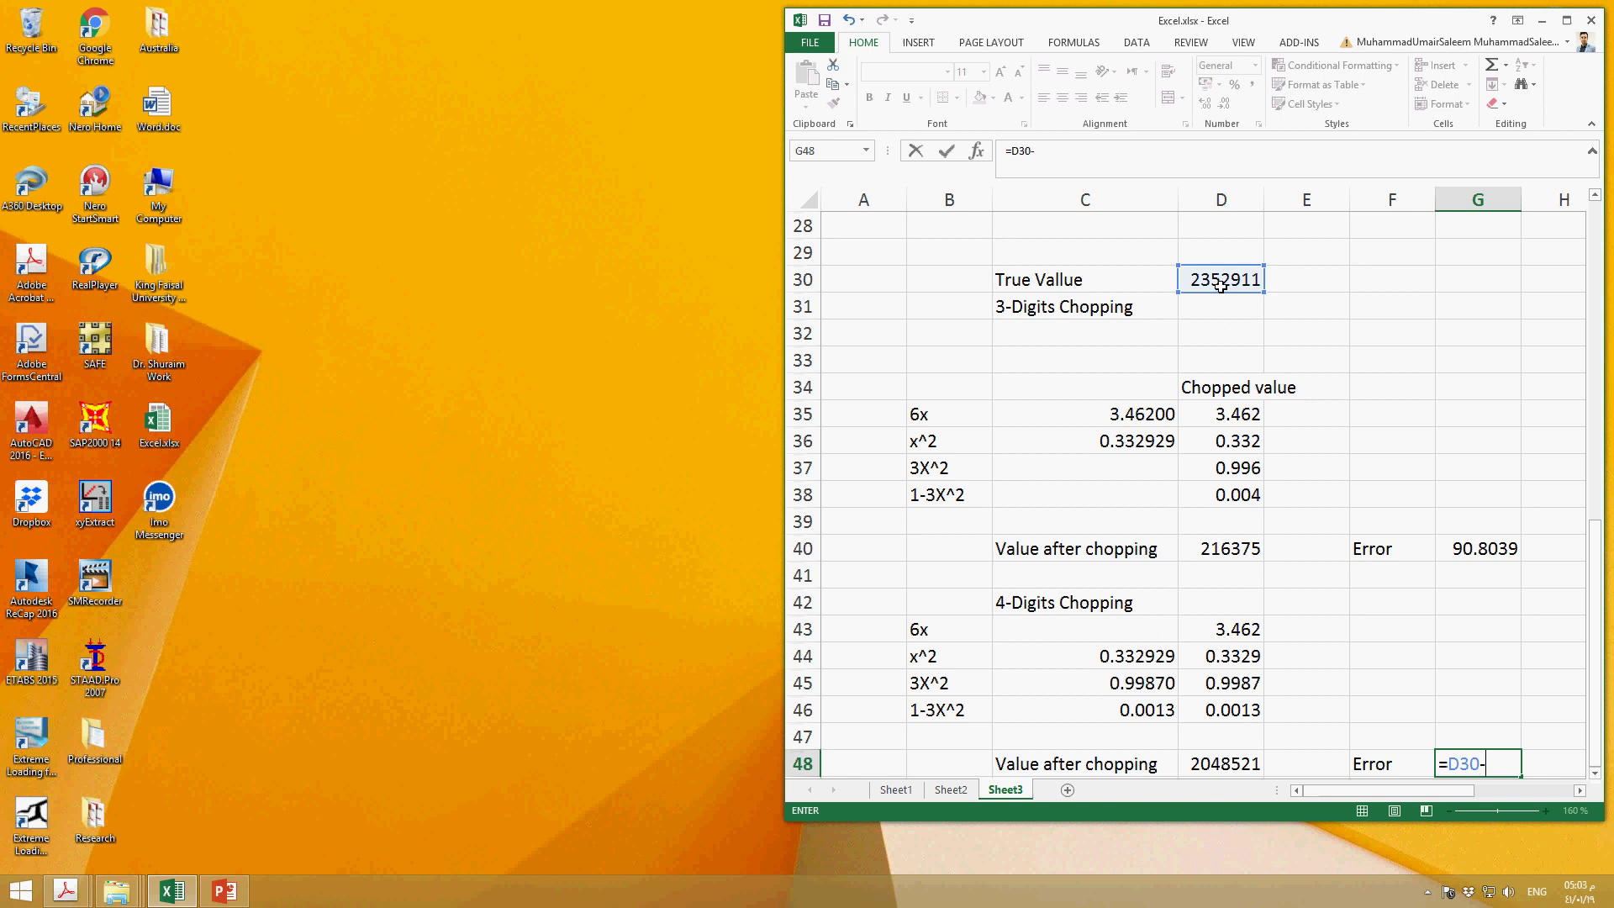
pyautogui.scroll(-2, 1223, 281)
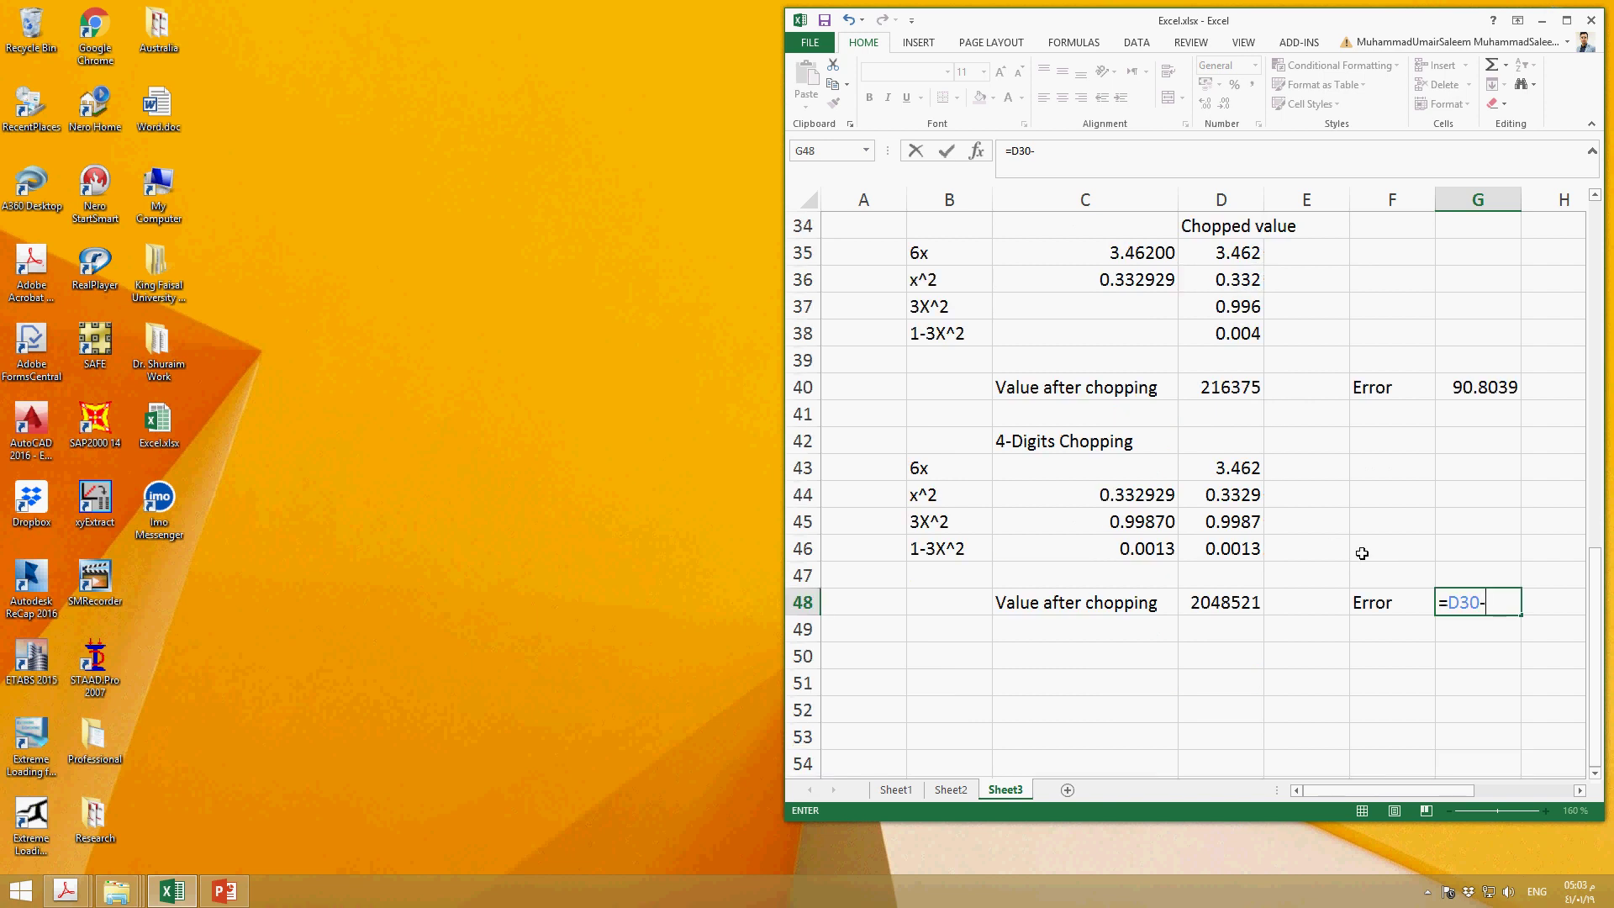
pyautogui.click(1229, 607)
pyautogui.write(')')
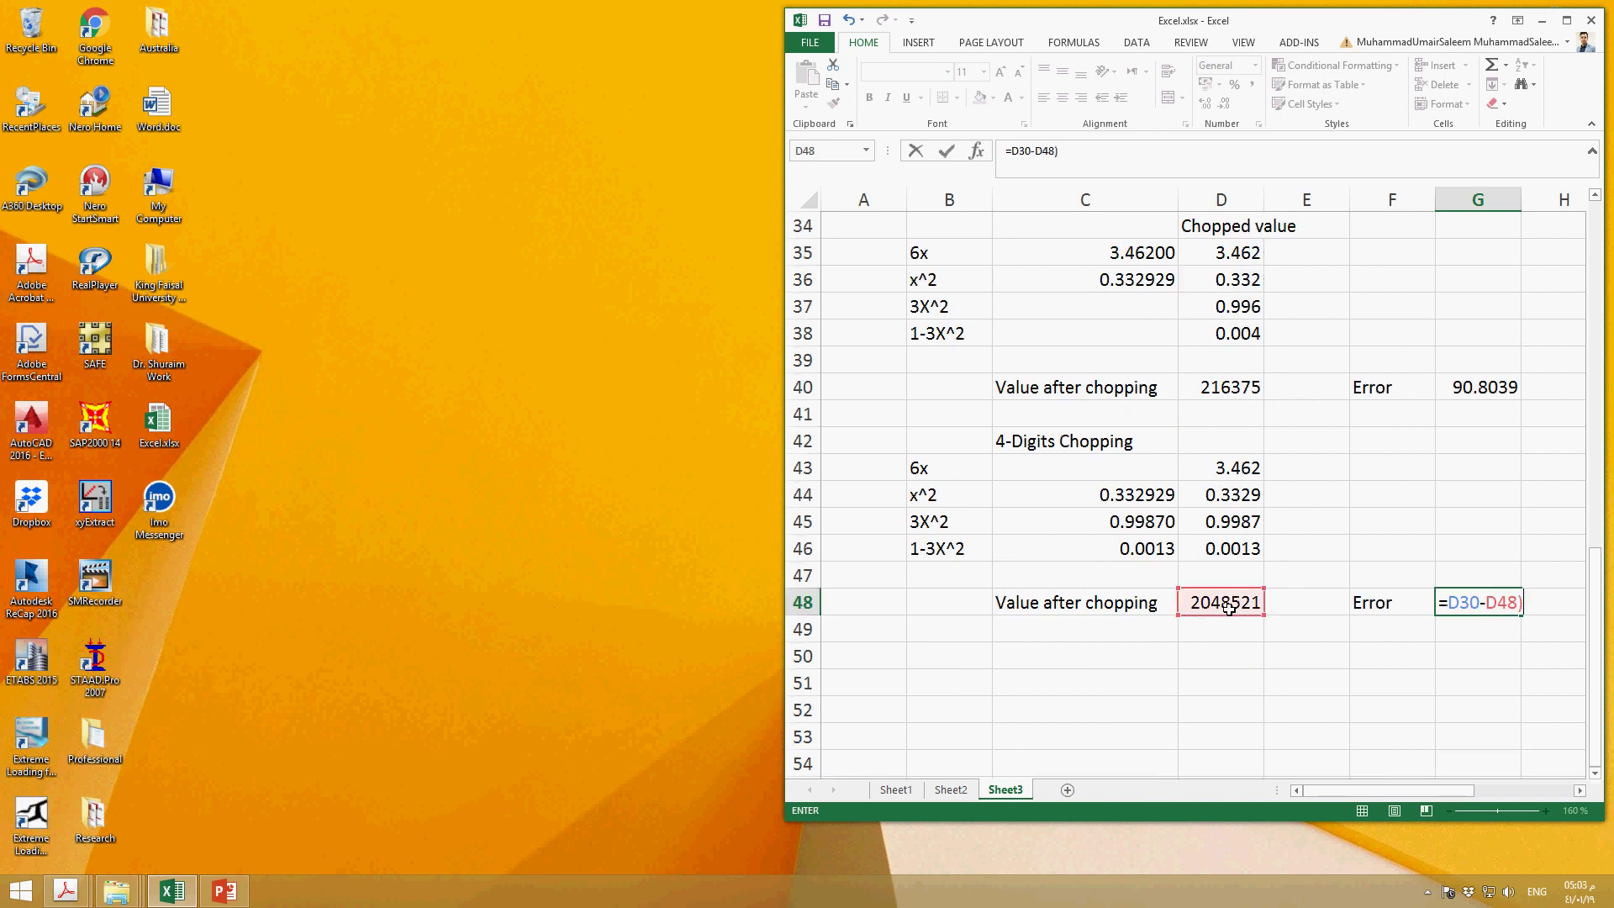
pyautogui.click(1458, 607)
pyautogui.write('(')
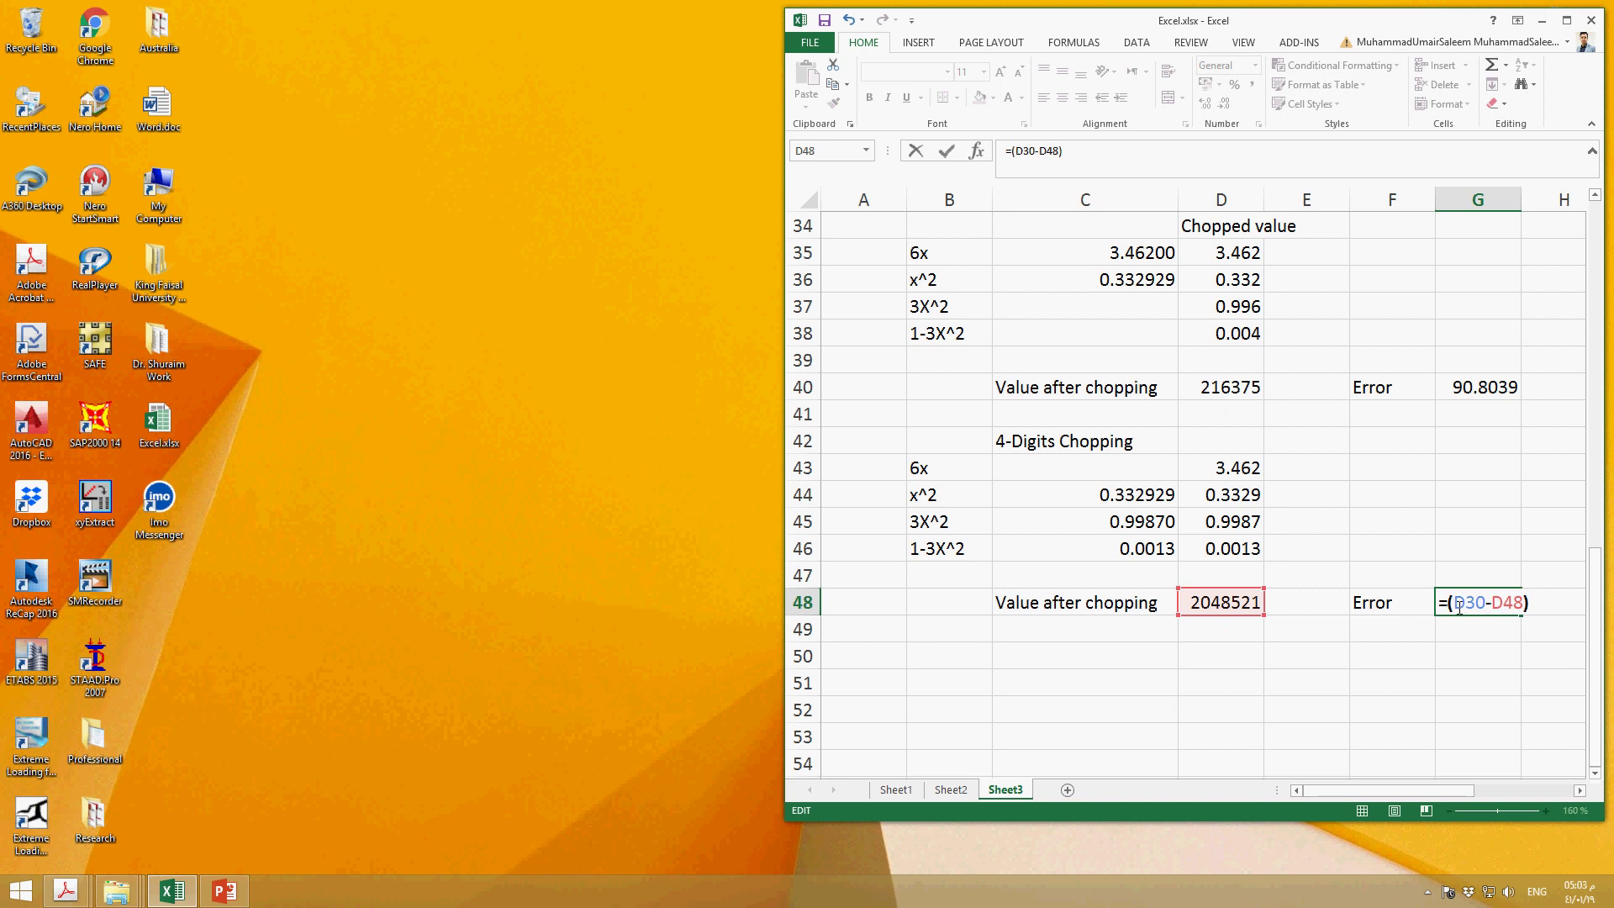
pyautogui.click(1536, 613)
pyautogui.write('/')
pyautogui.scroll(1, 1159, 269)
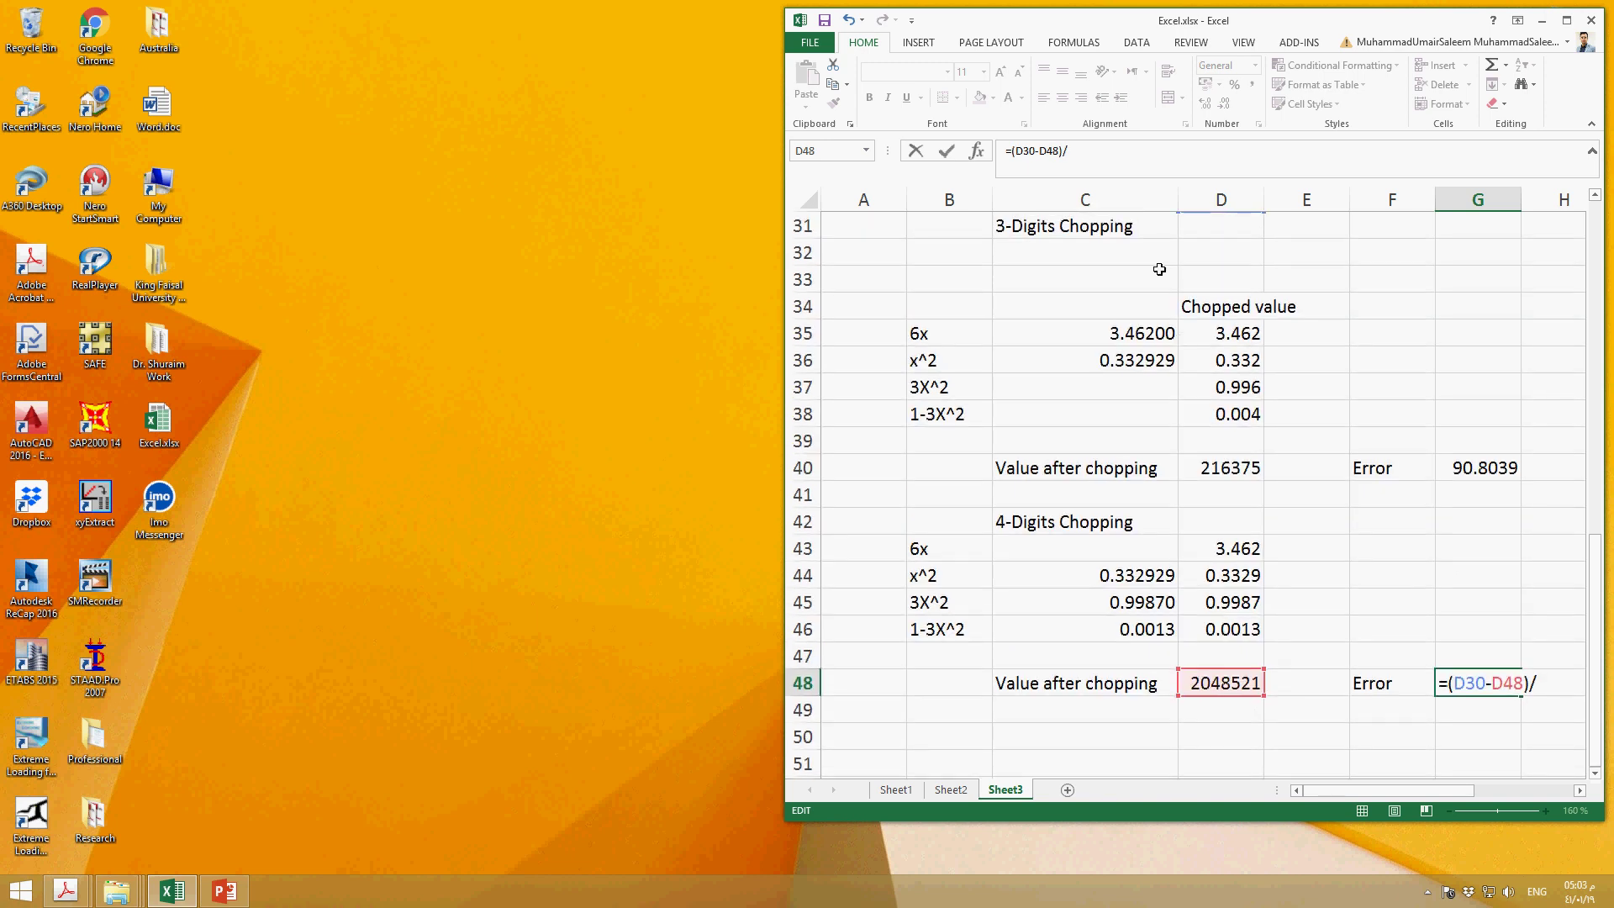
pyautogui.scroll(1, 1159, 269)
pyautogui.click(1221, 281)
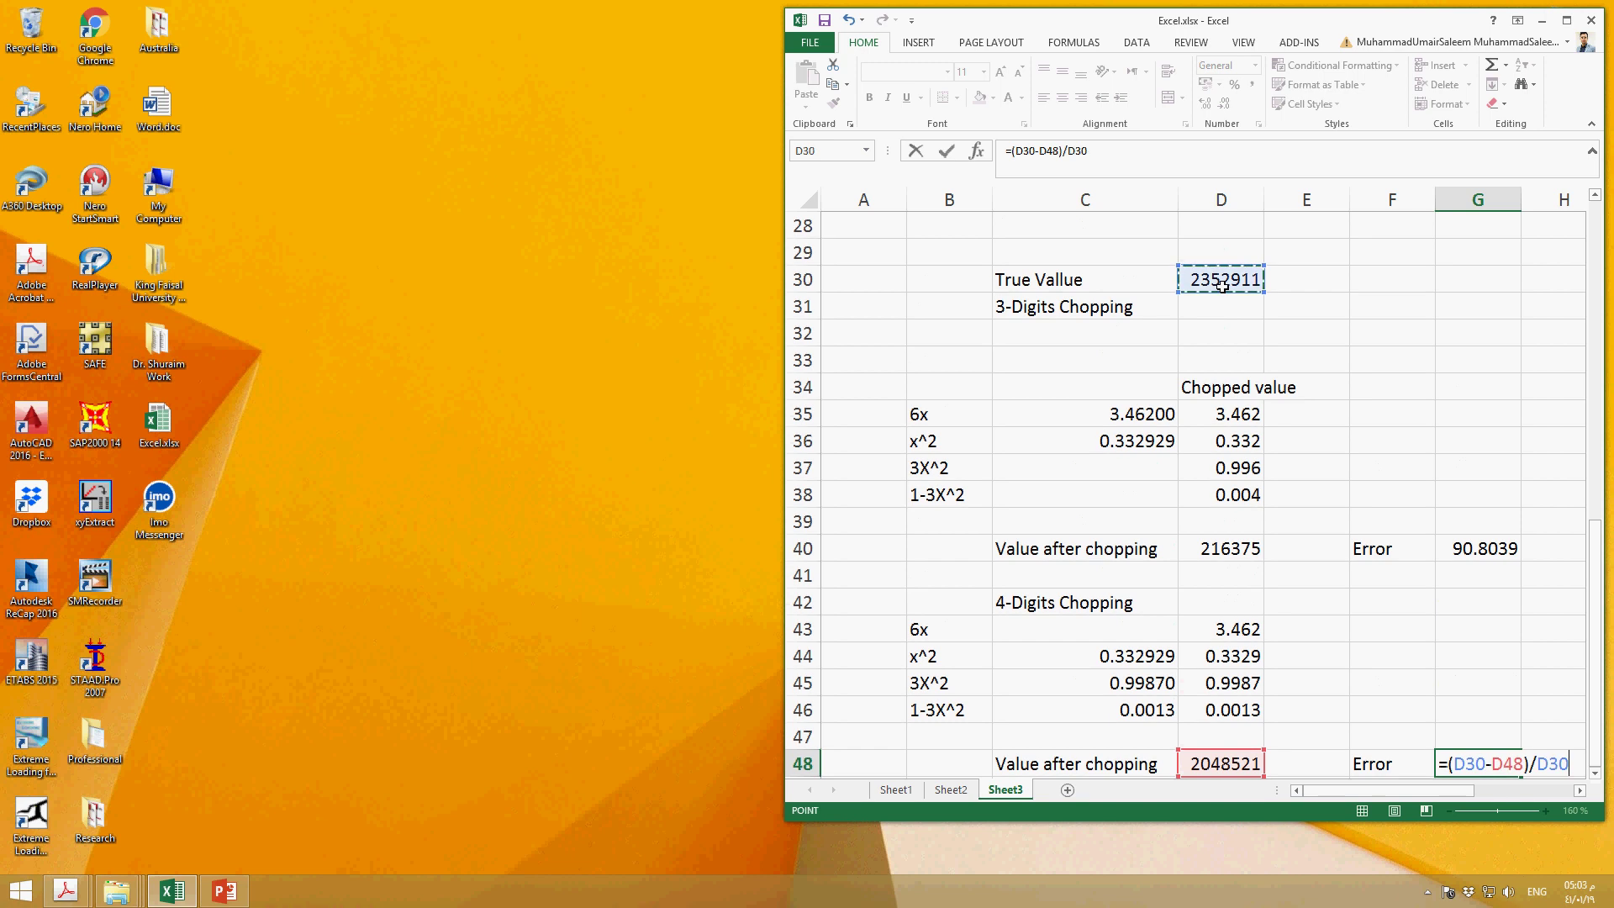
pyautogui.write('*100')
pyautogui.press('Return')
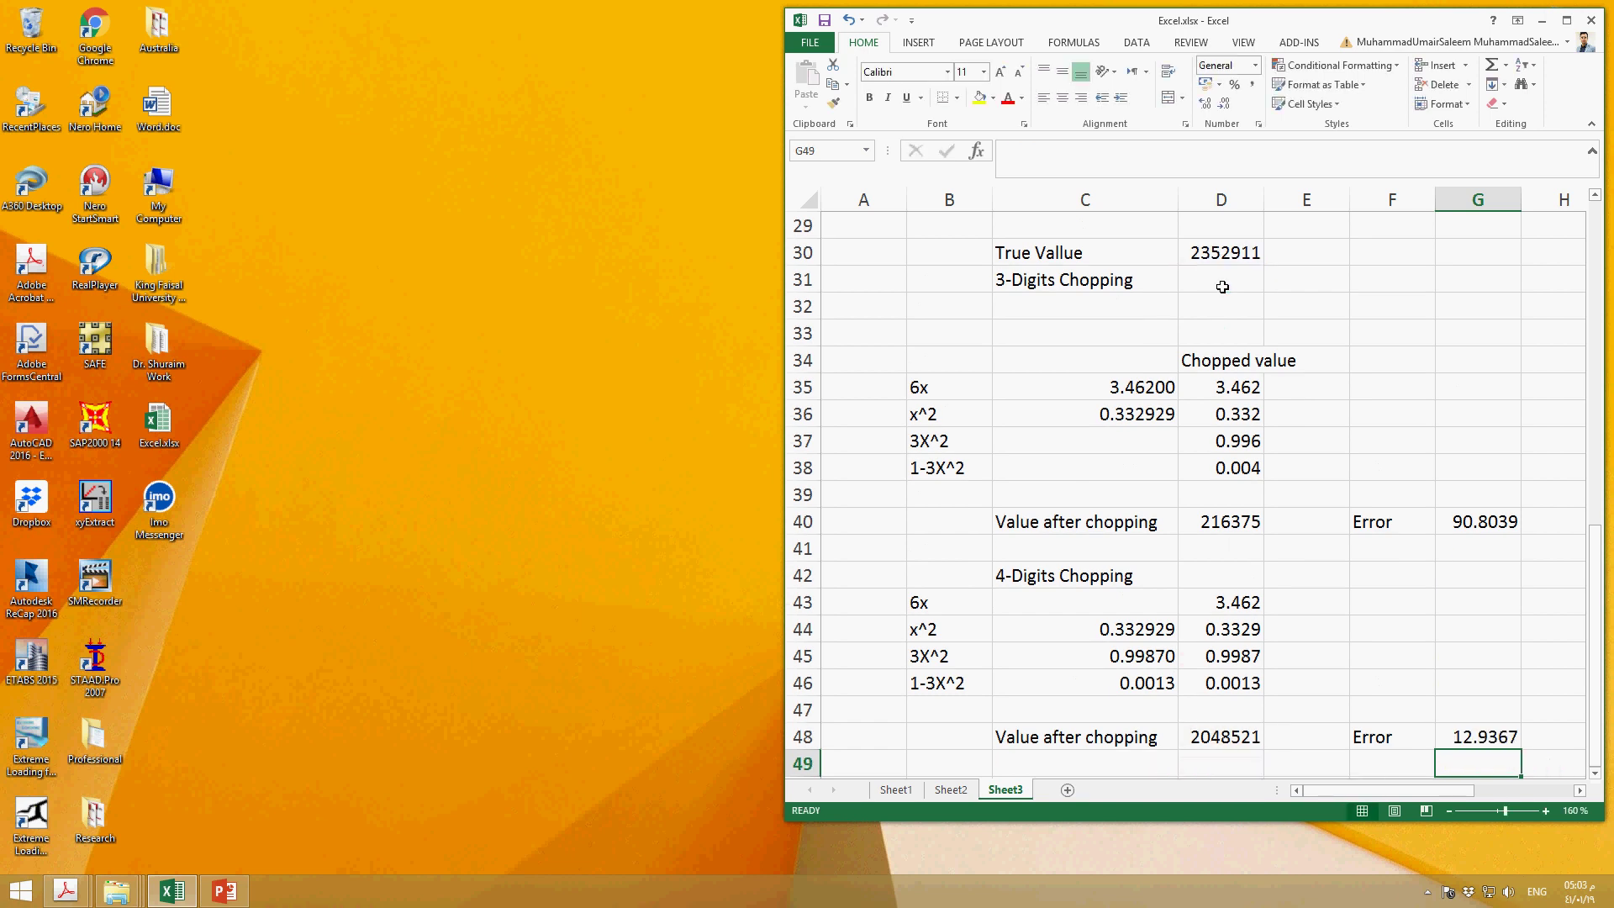
# Compare G48's formula with the 3-digit error formula in G40
pyautogui.press('Up')
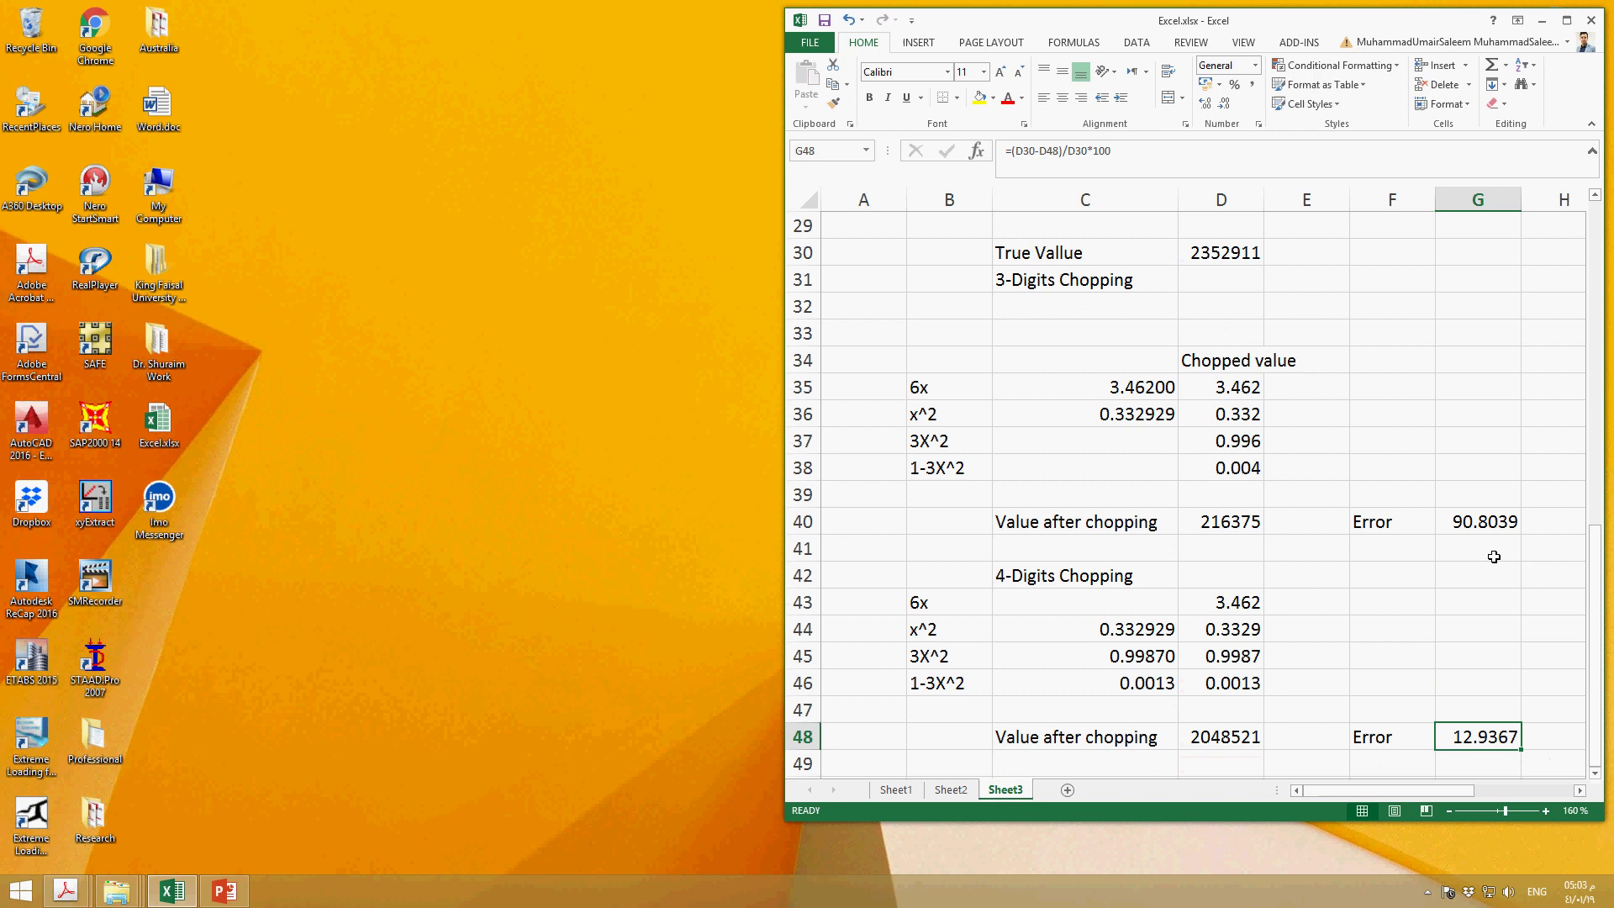
pyautogui.click(1493, 530)
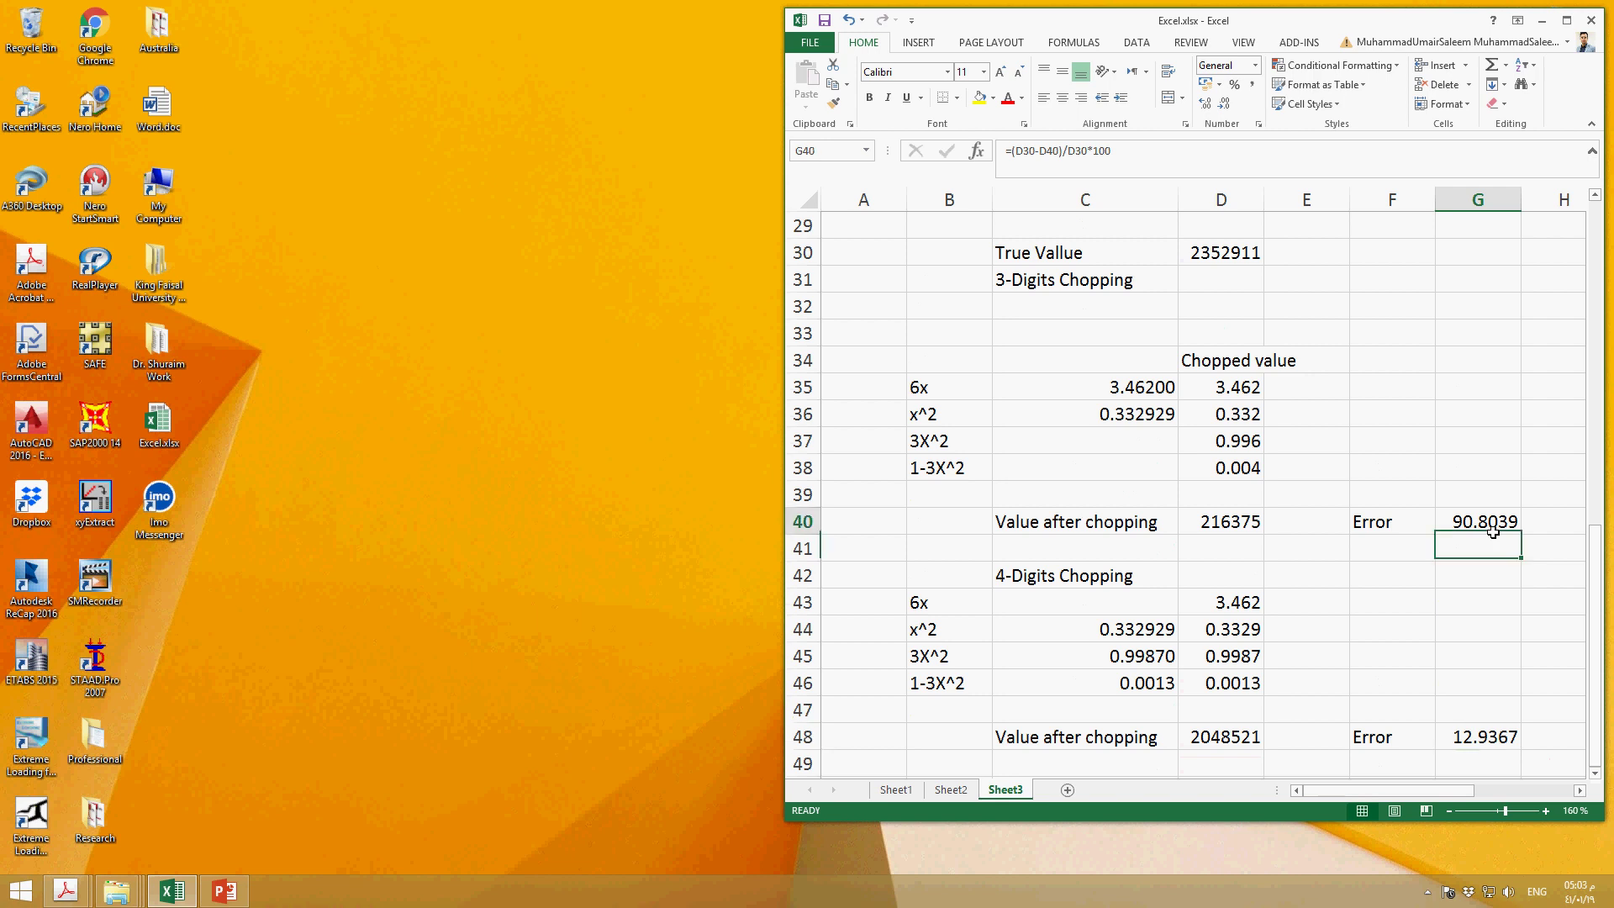
pyautogui.click(1473, 747)
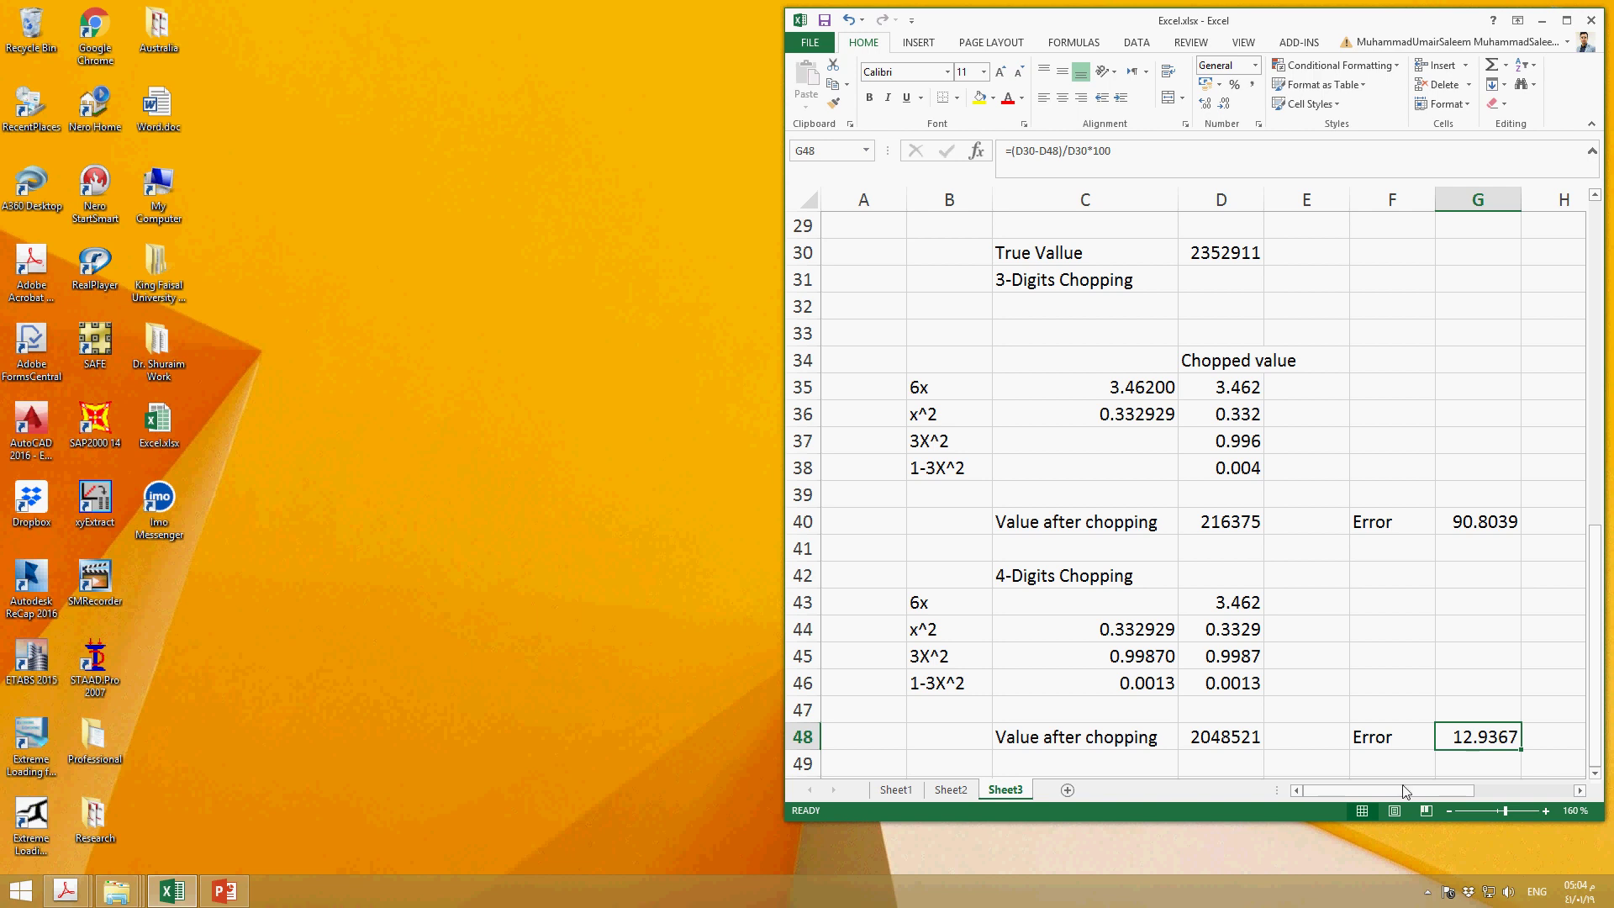
# In PowerPoint, go from slide 10 through Figures 3.5–3.7 to slide 14, highlighting the 1/34 expansion
pyautogui.click(225, 891)
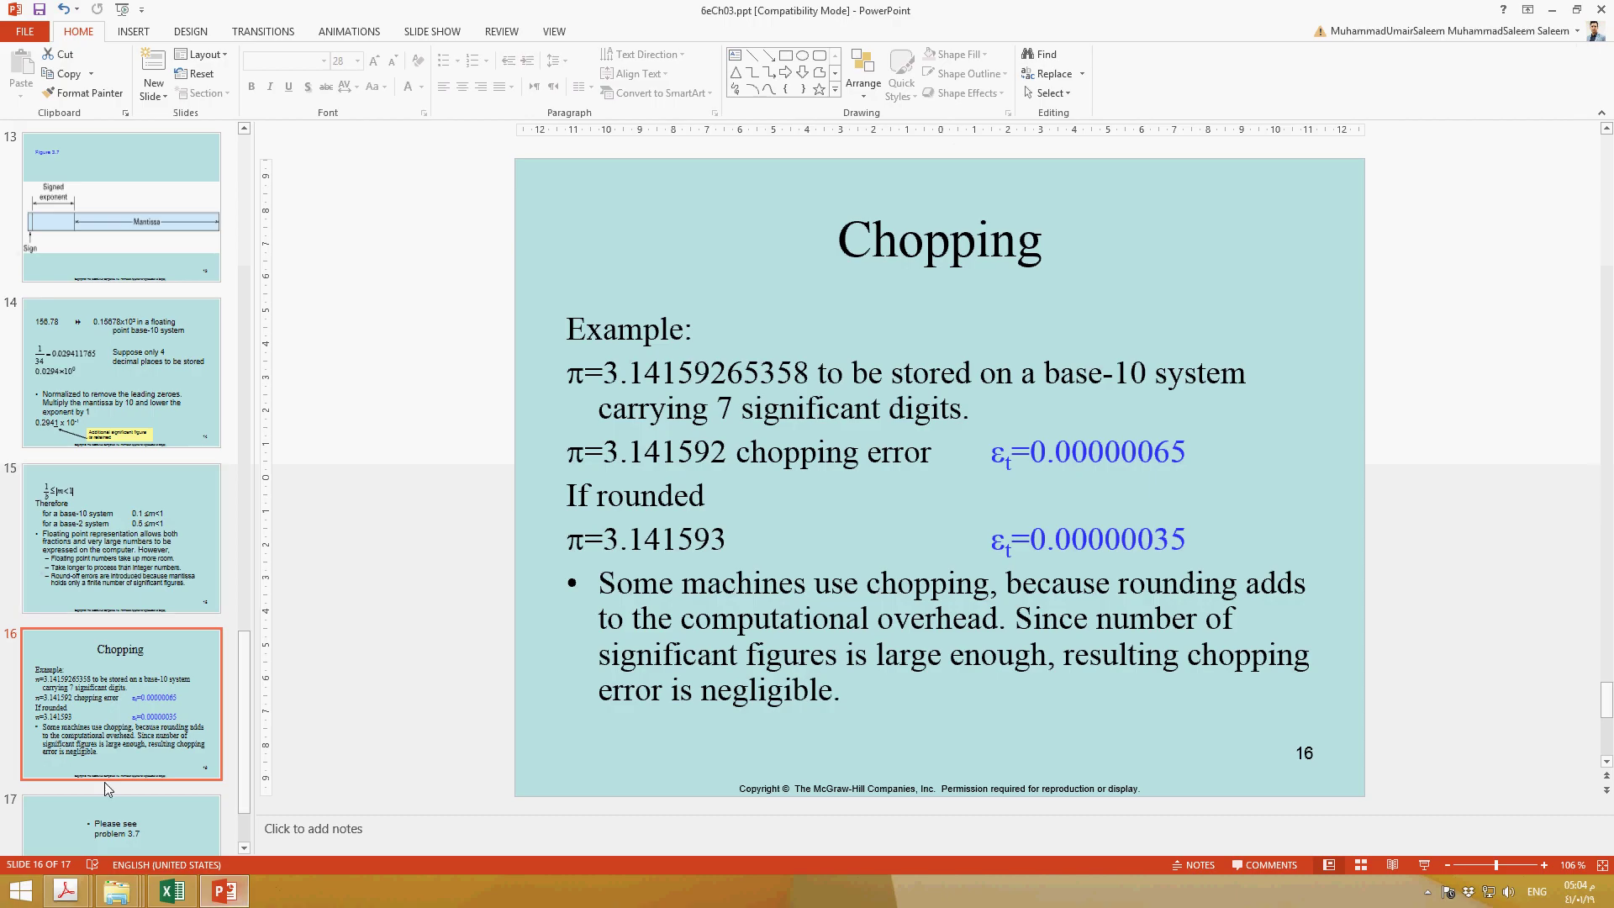
pyautogui.scroll(-2, 104, 782)
pyautogui.scroll(5, 104, 782)
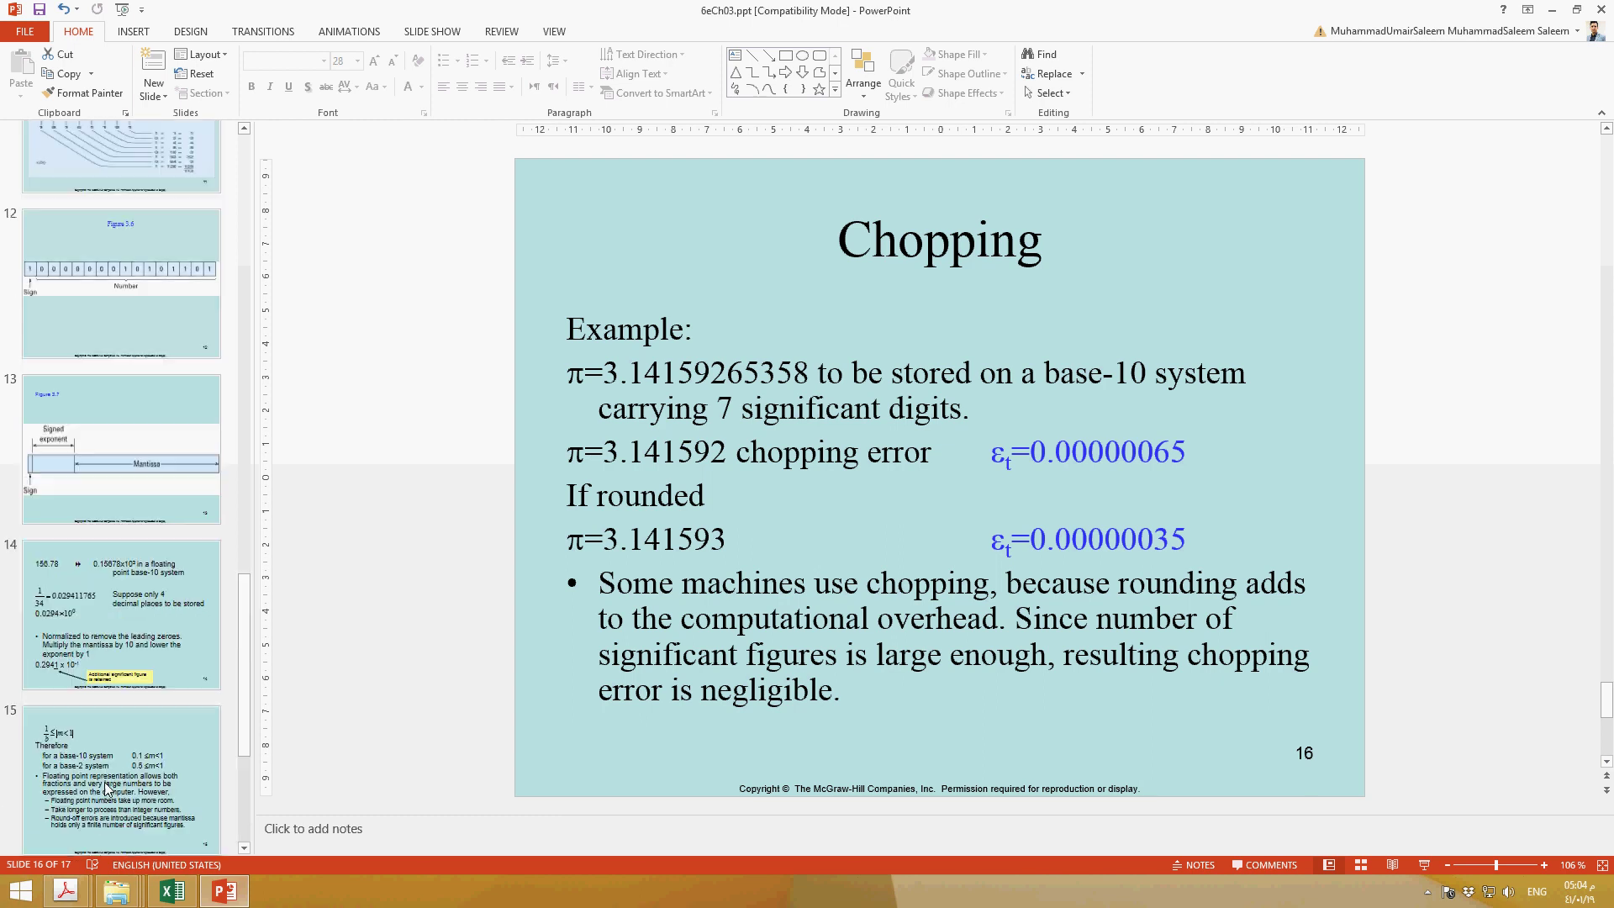
pyautogui.scroll(5, 107, 789)
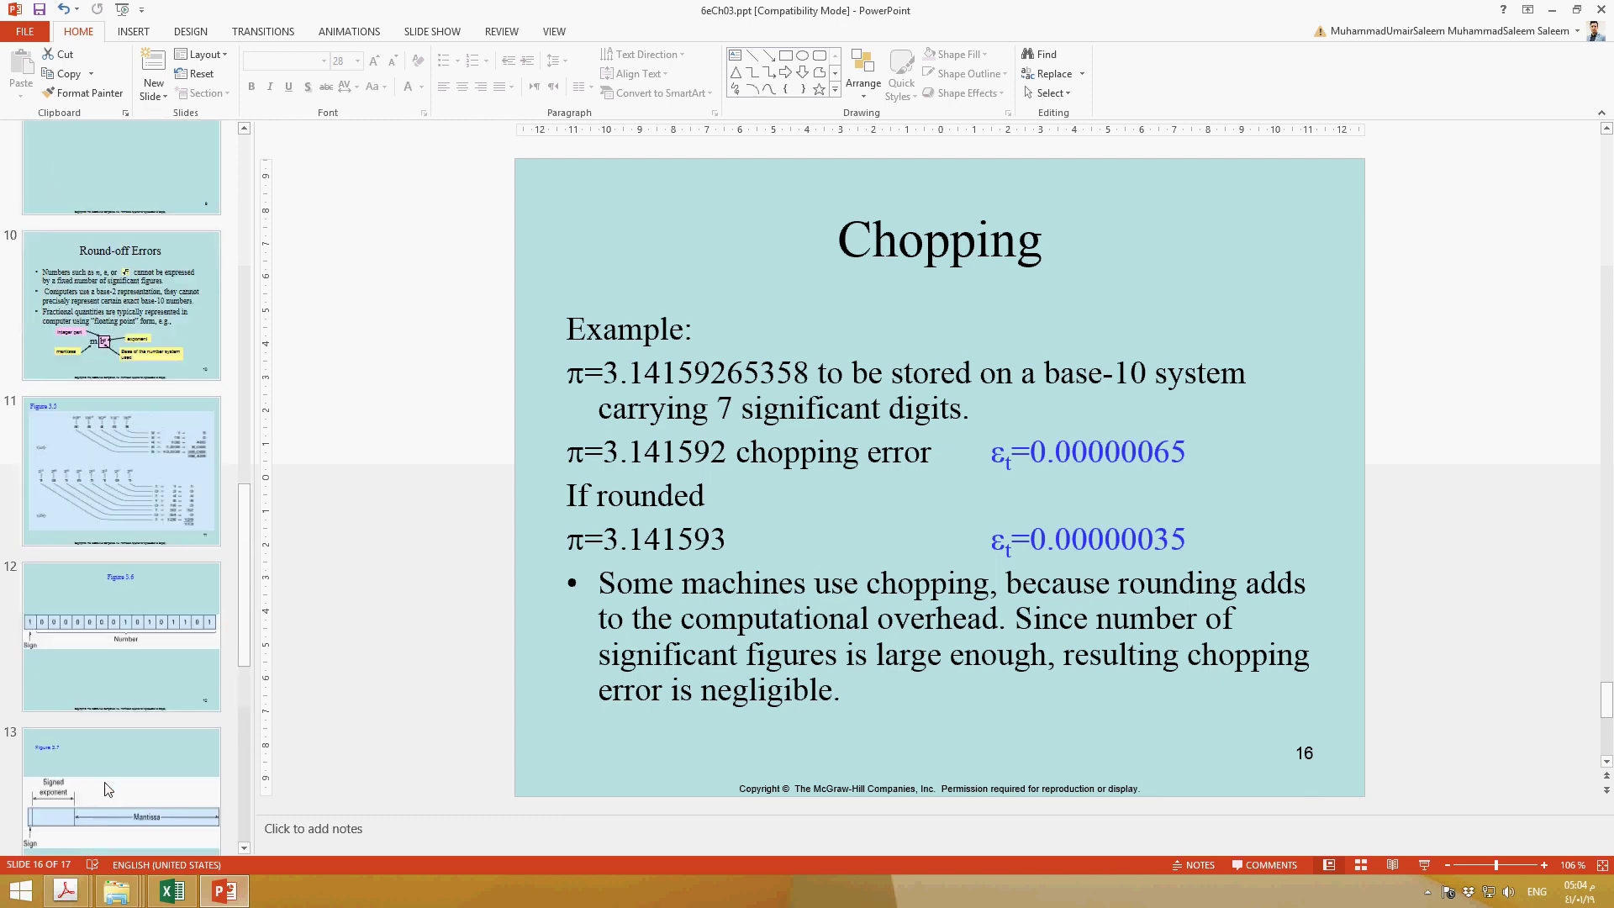
pyautogui.click(132, 330)
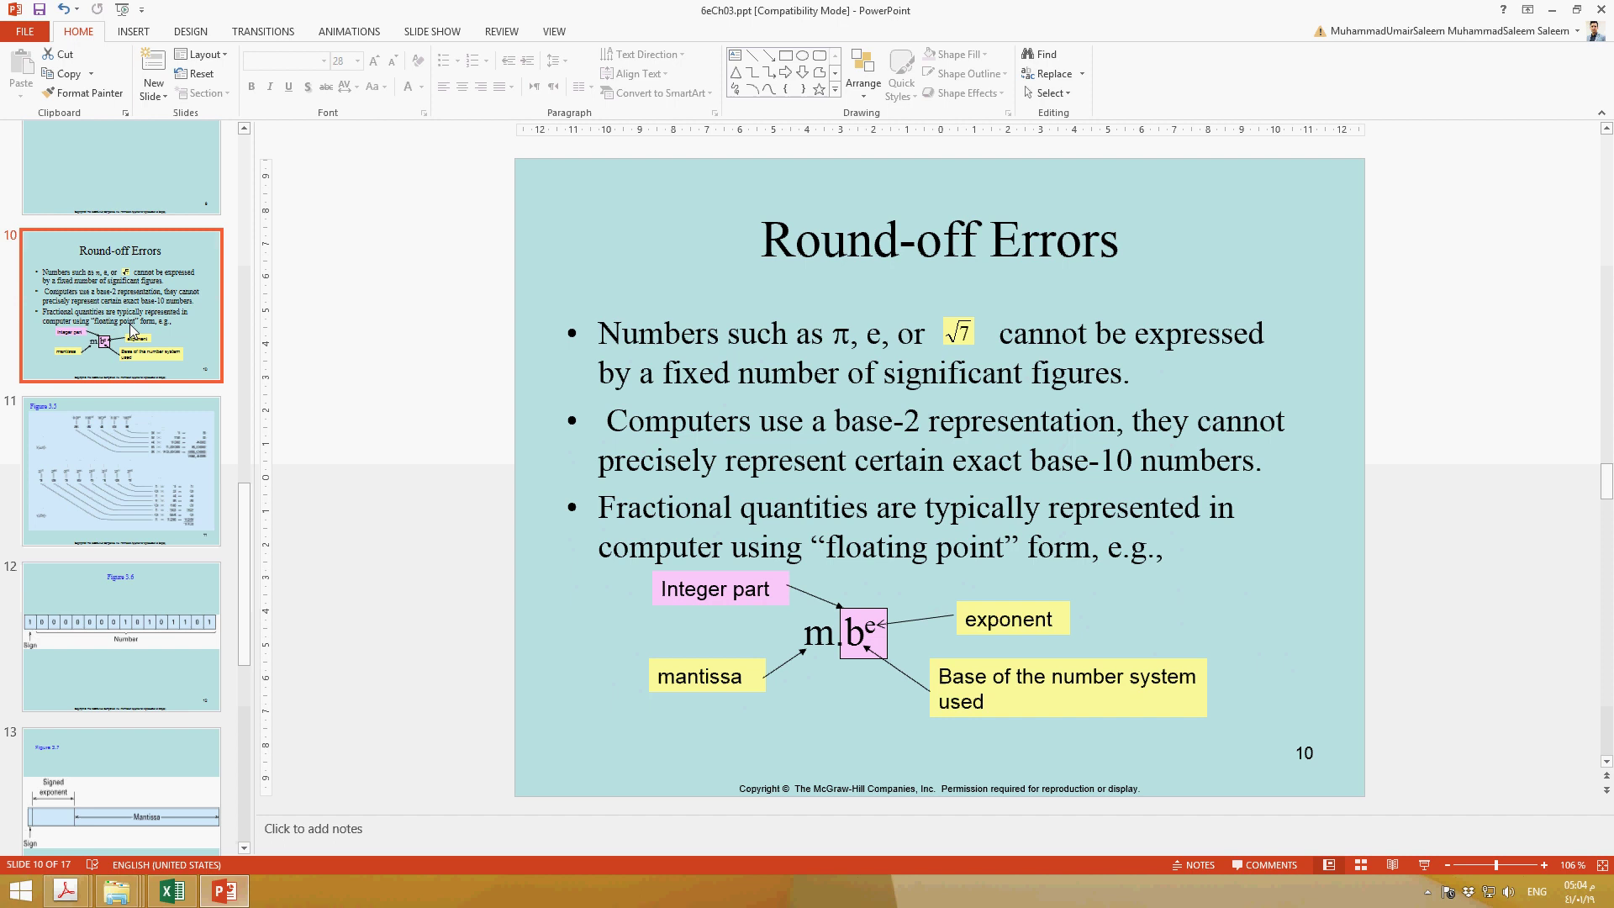
pyautogui.press('Down')
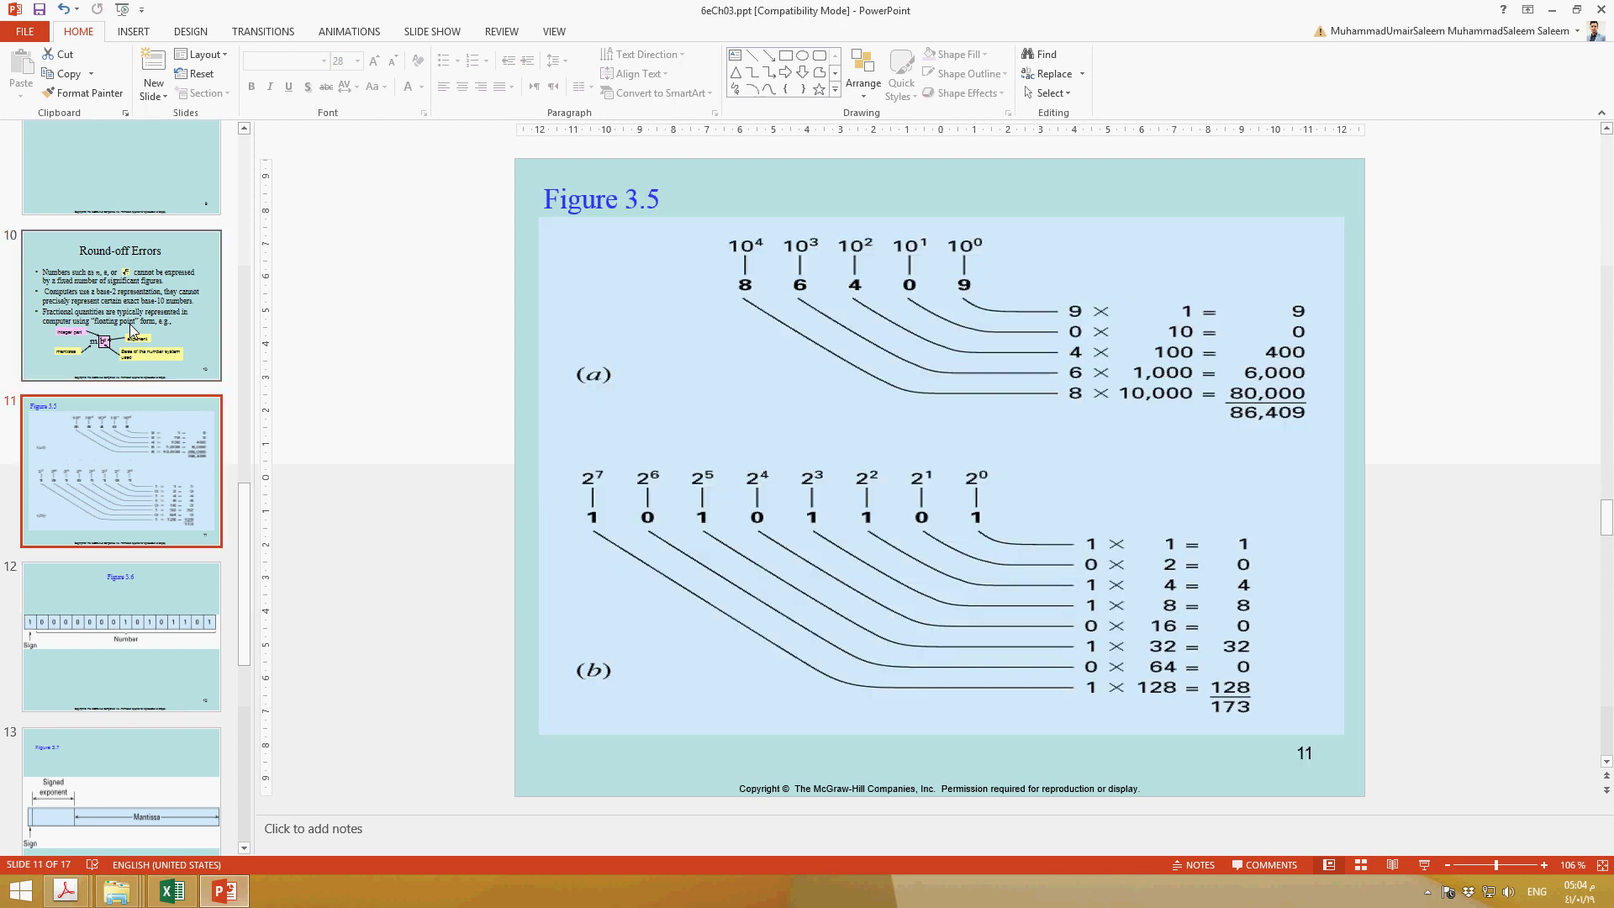
pyautogui.press('Down')
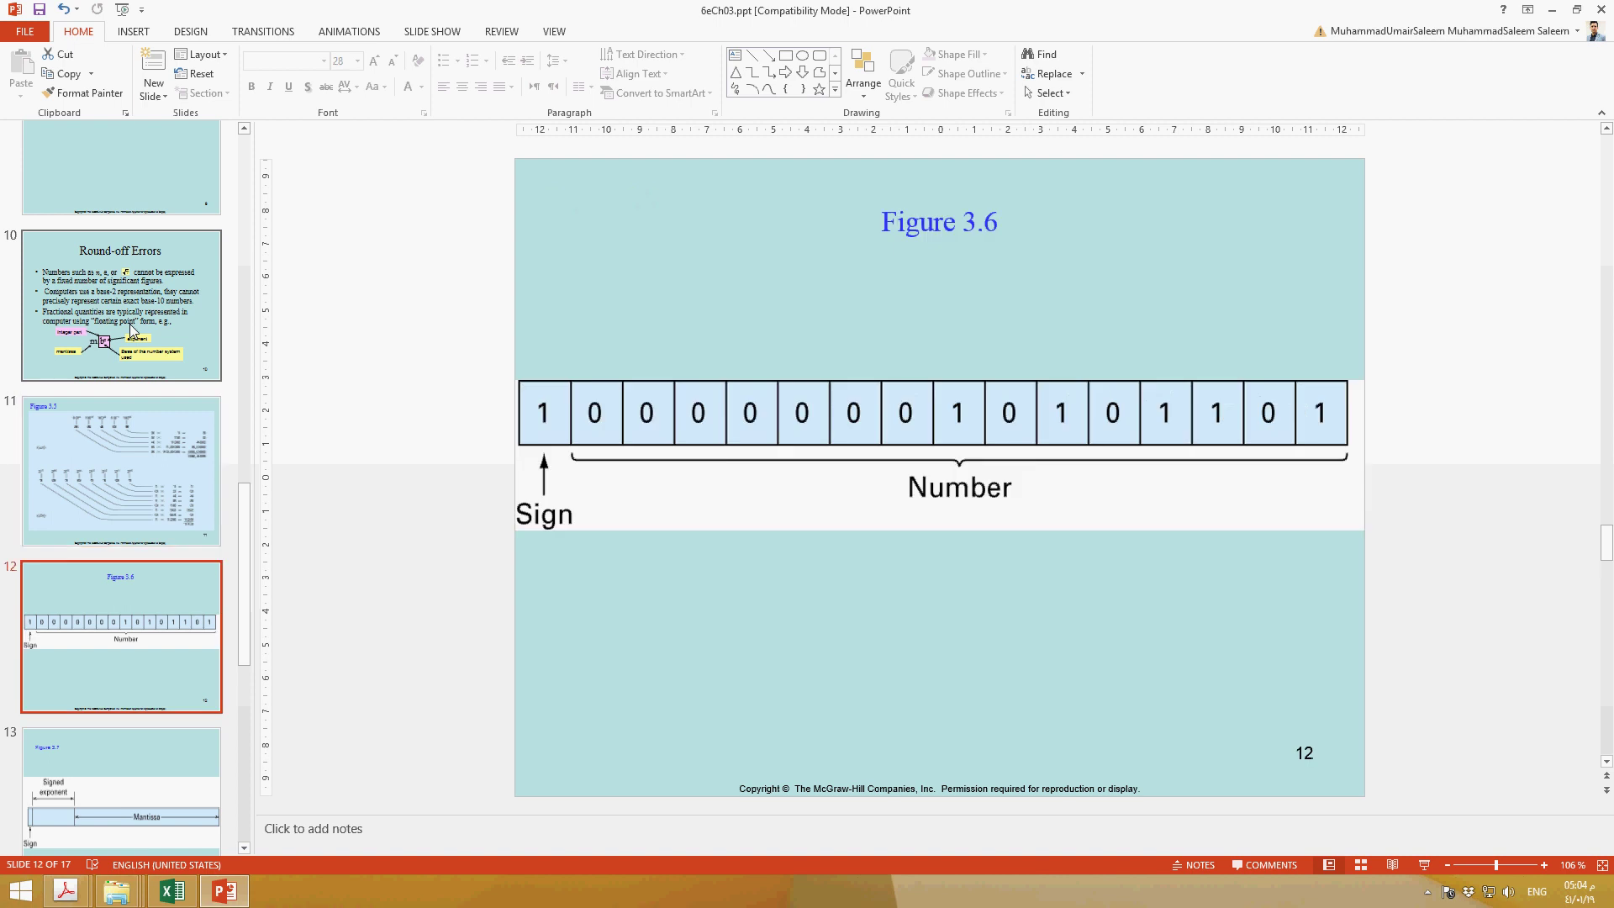
pyautogui.press('Down')
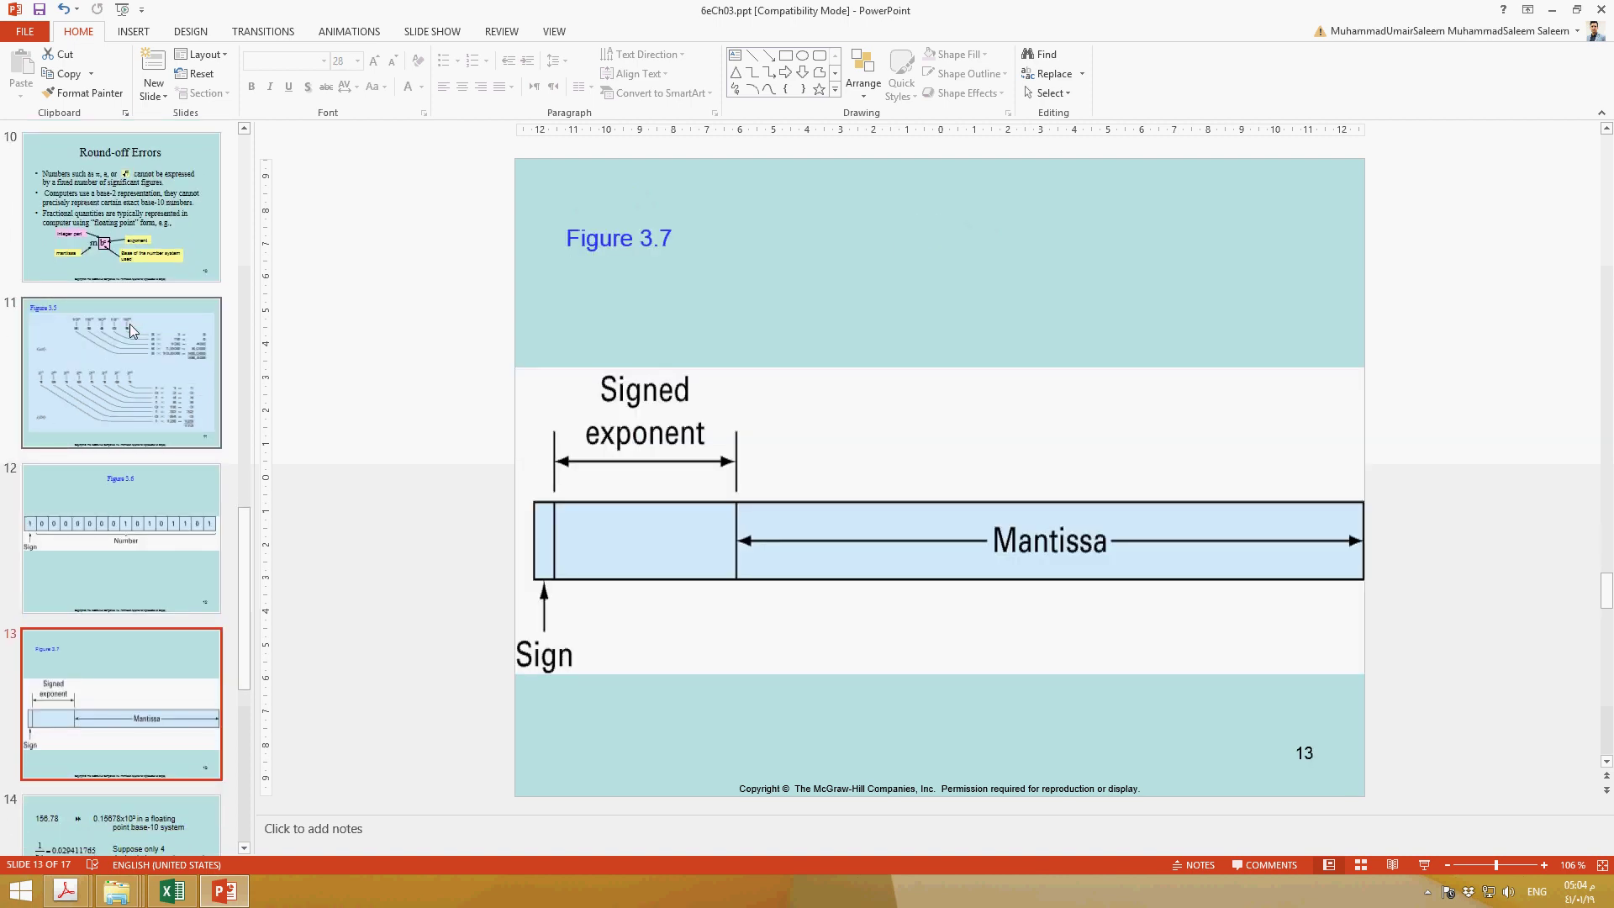
pyautogui.press('Down')
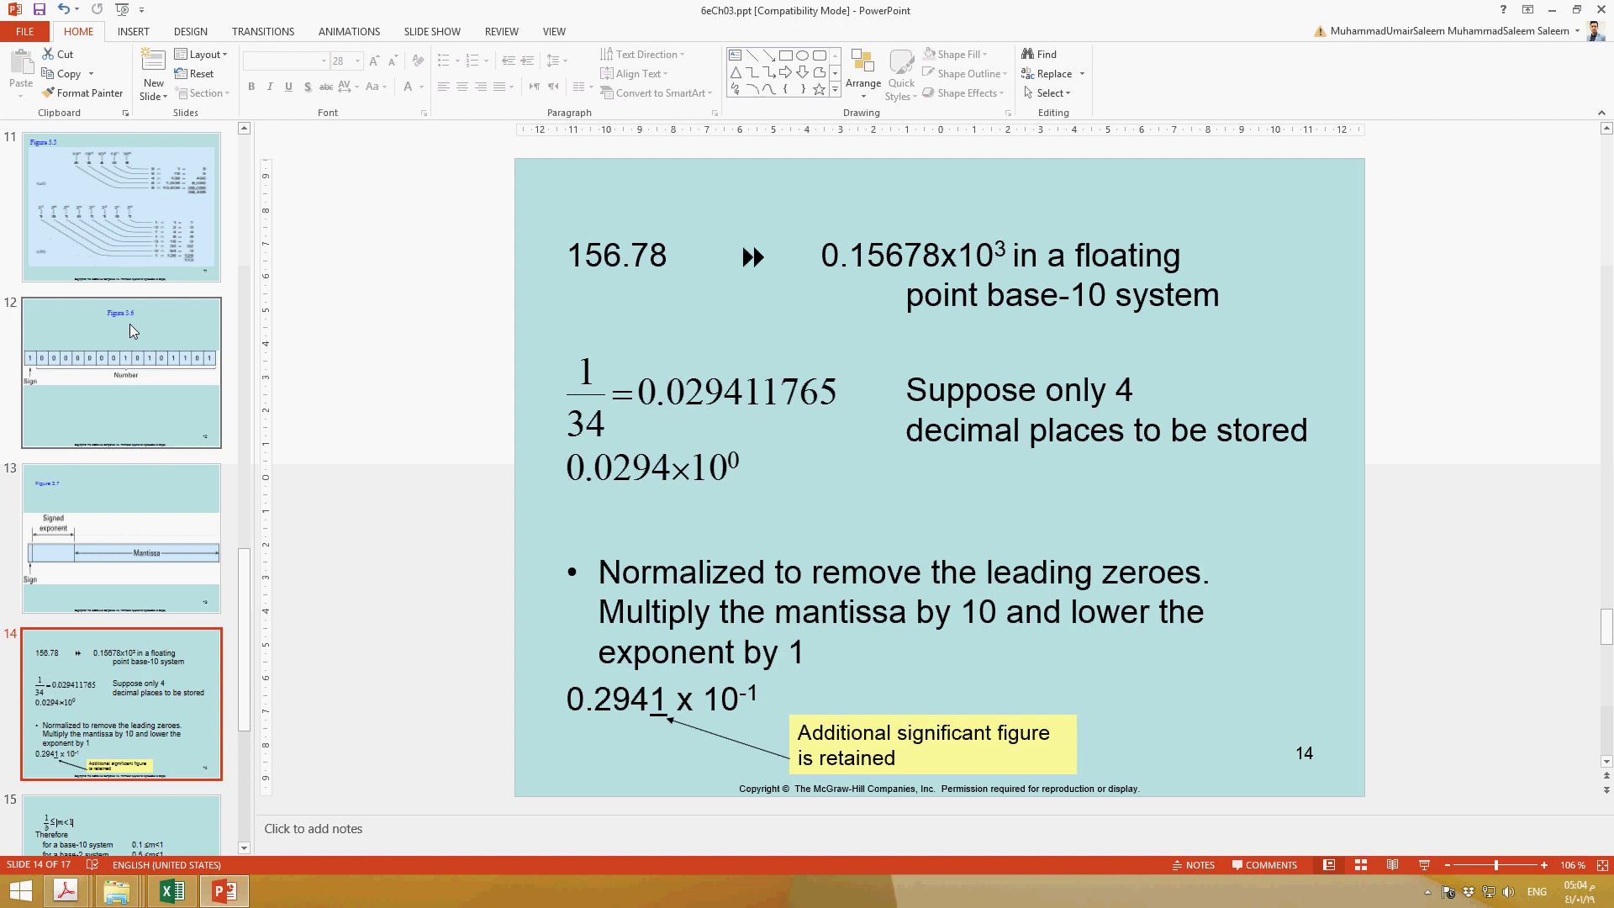
pyautogui.moveTo(821, 392); pyautogui.dragTo(588, 409)
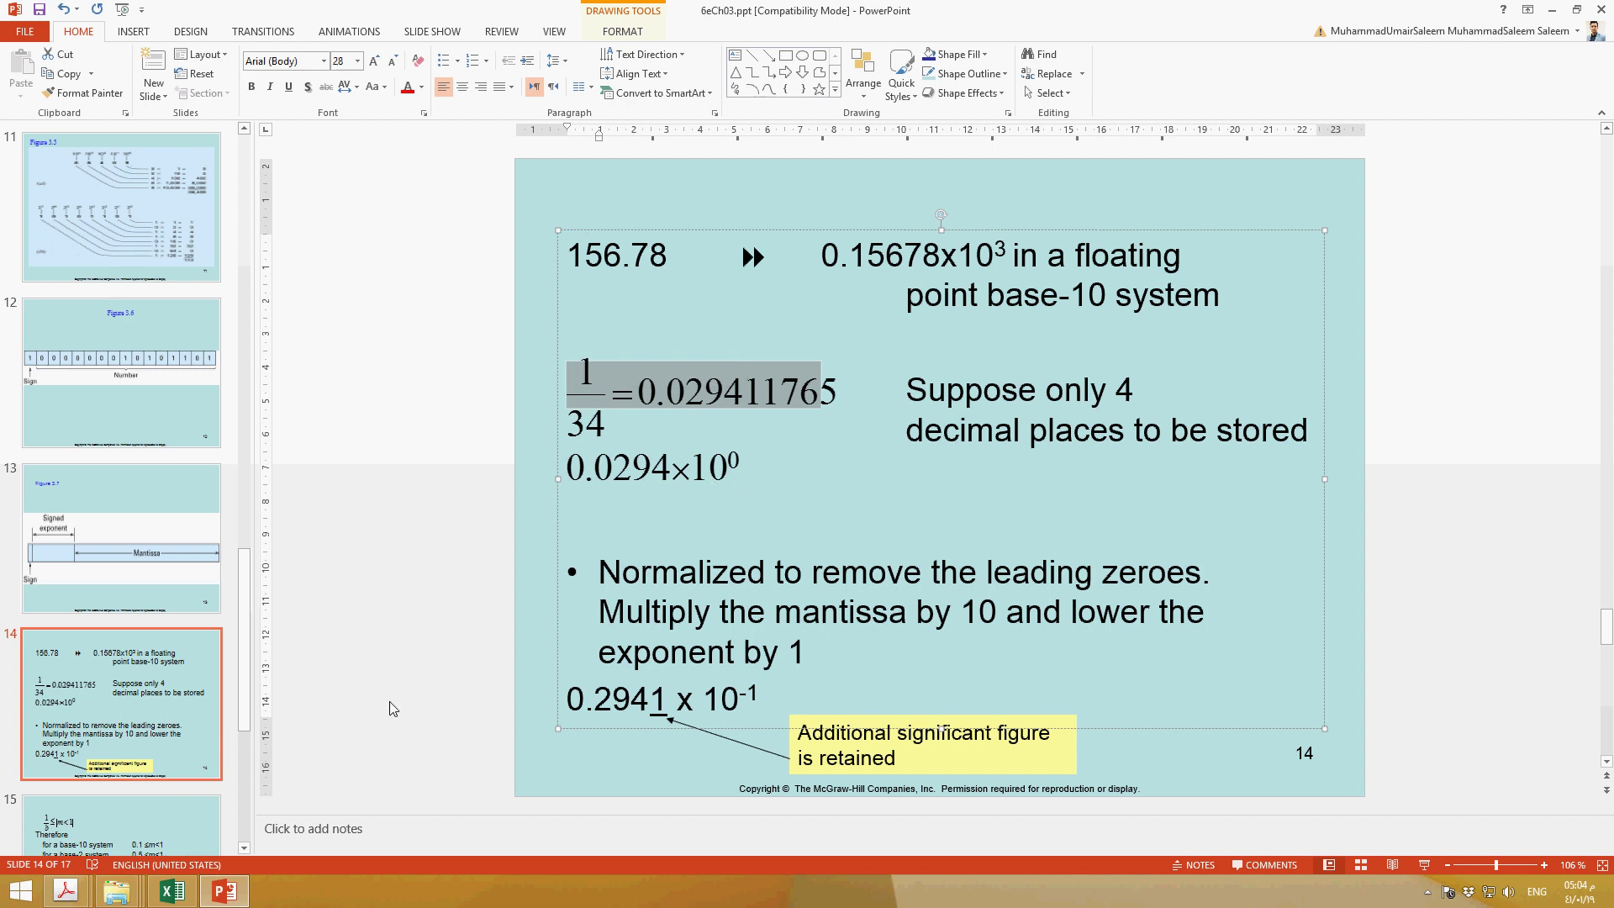
pyautogui.click(227, 730)
pyautogui.scroll(-2, 227, 731)
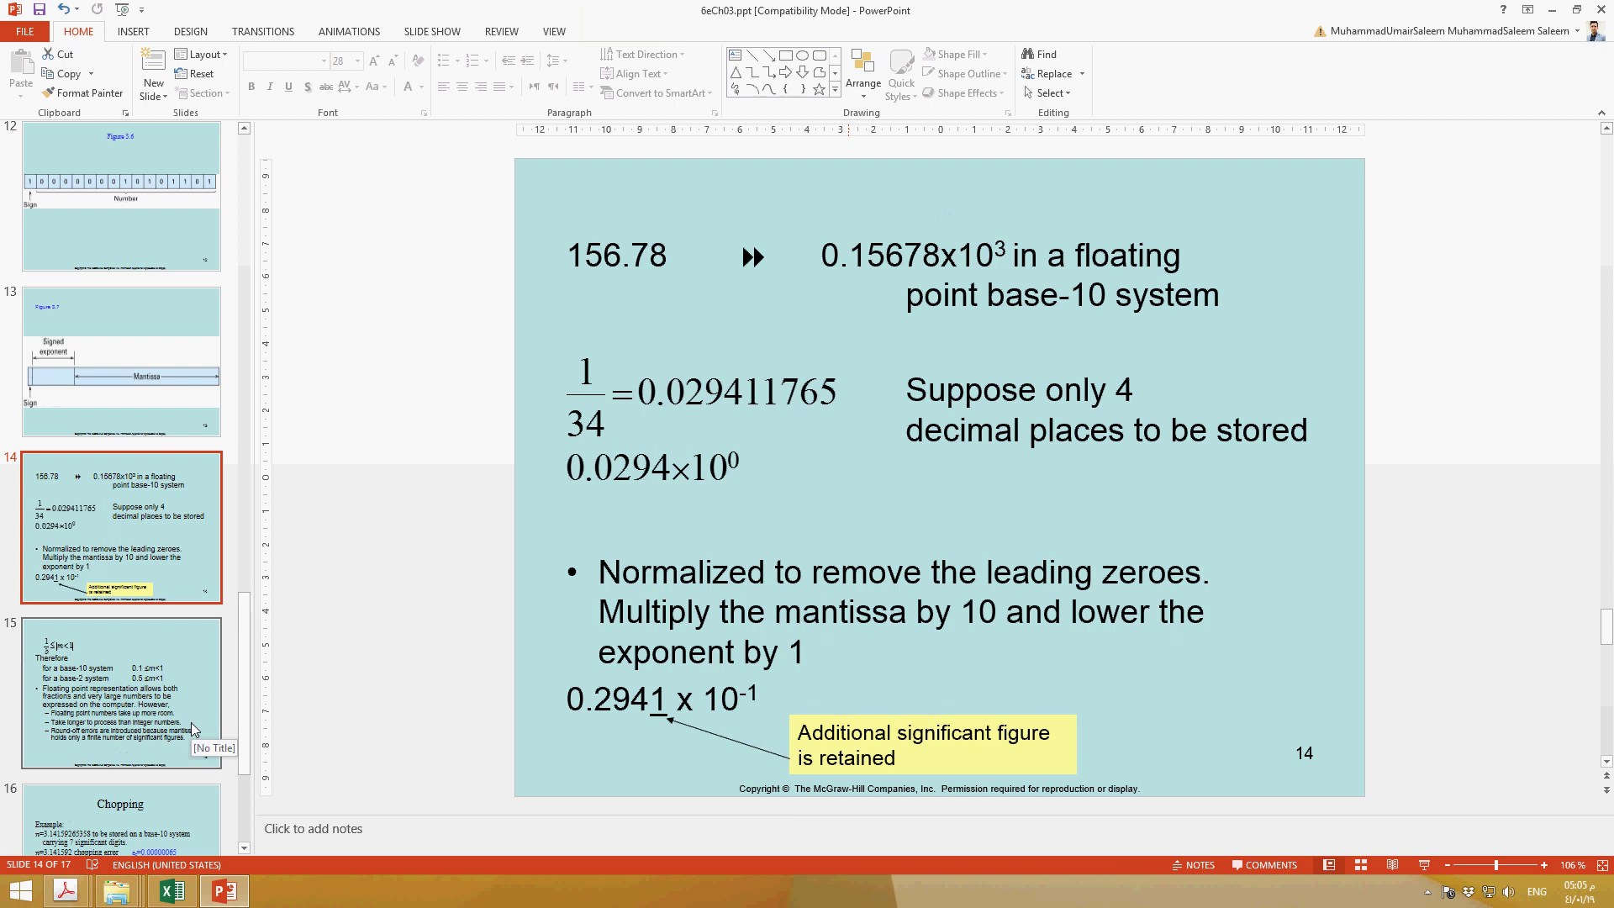
pyautogui.scroll(-1, 189, 714)
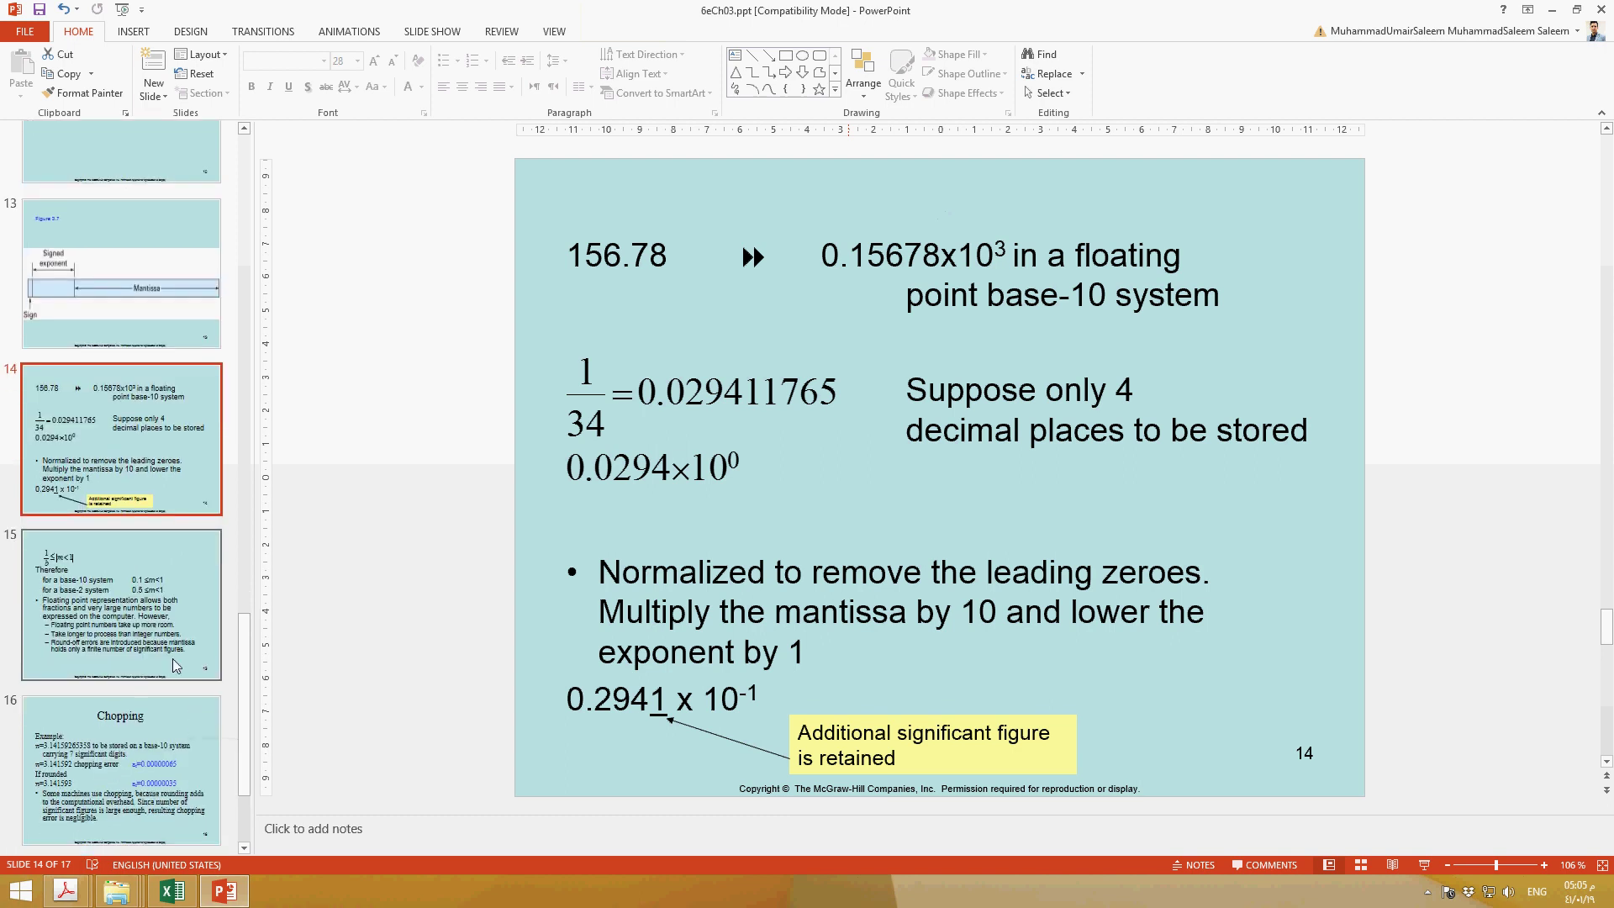
pyautogui.click(175, 632)
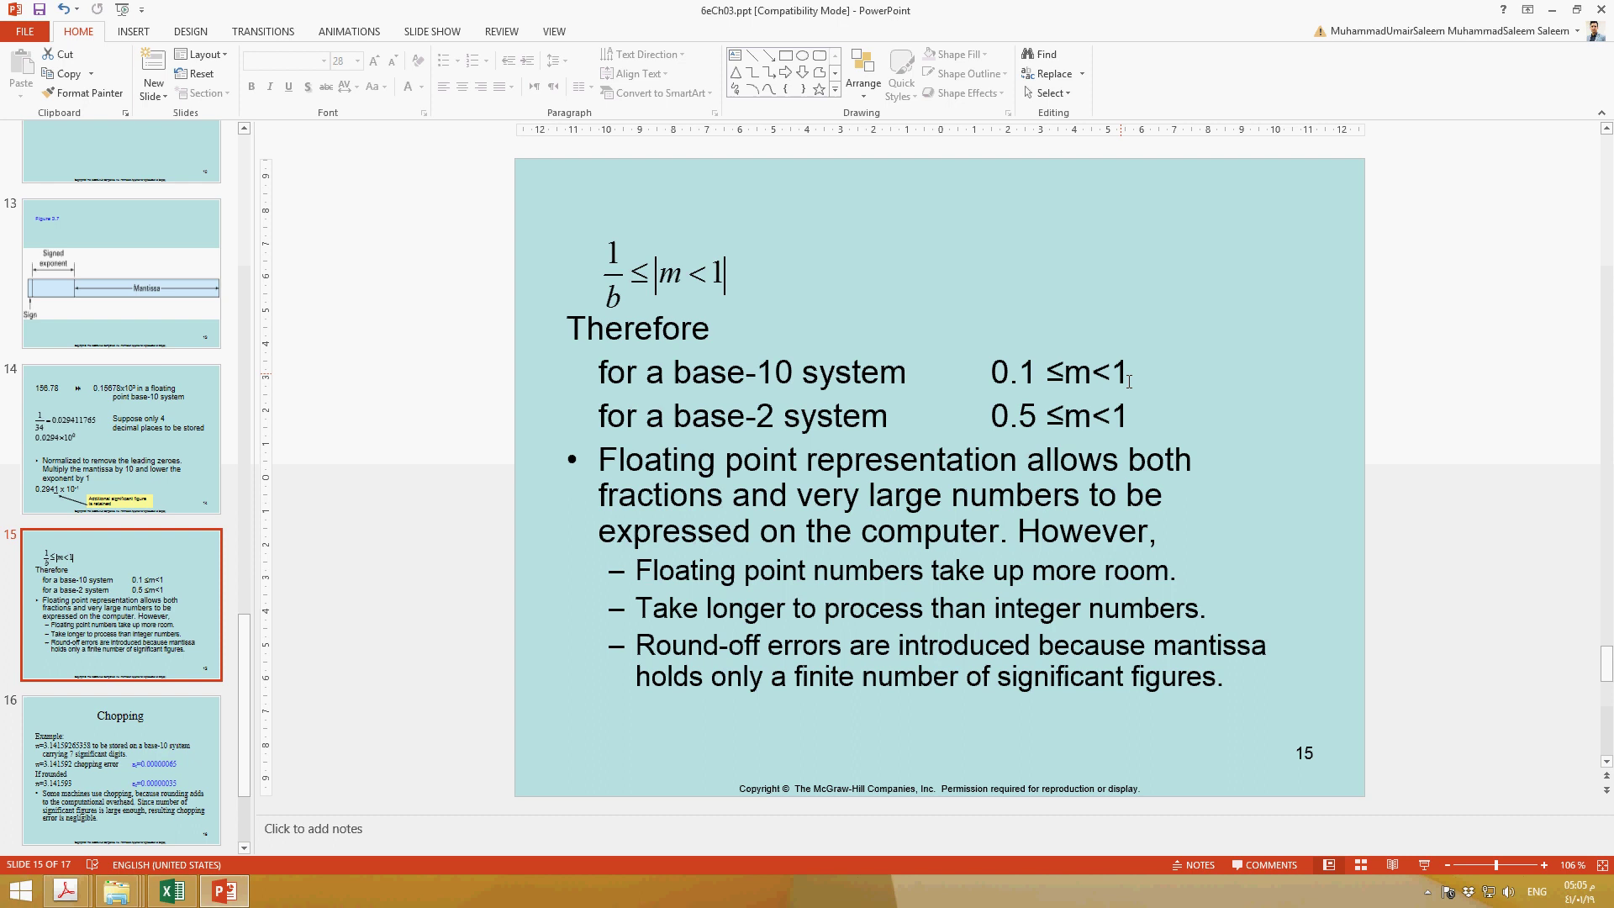
pyautogui.moveTo(1094, 385); pyautogui.dragTo(1065, 383)
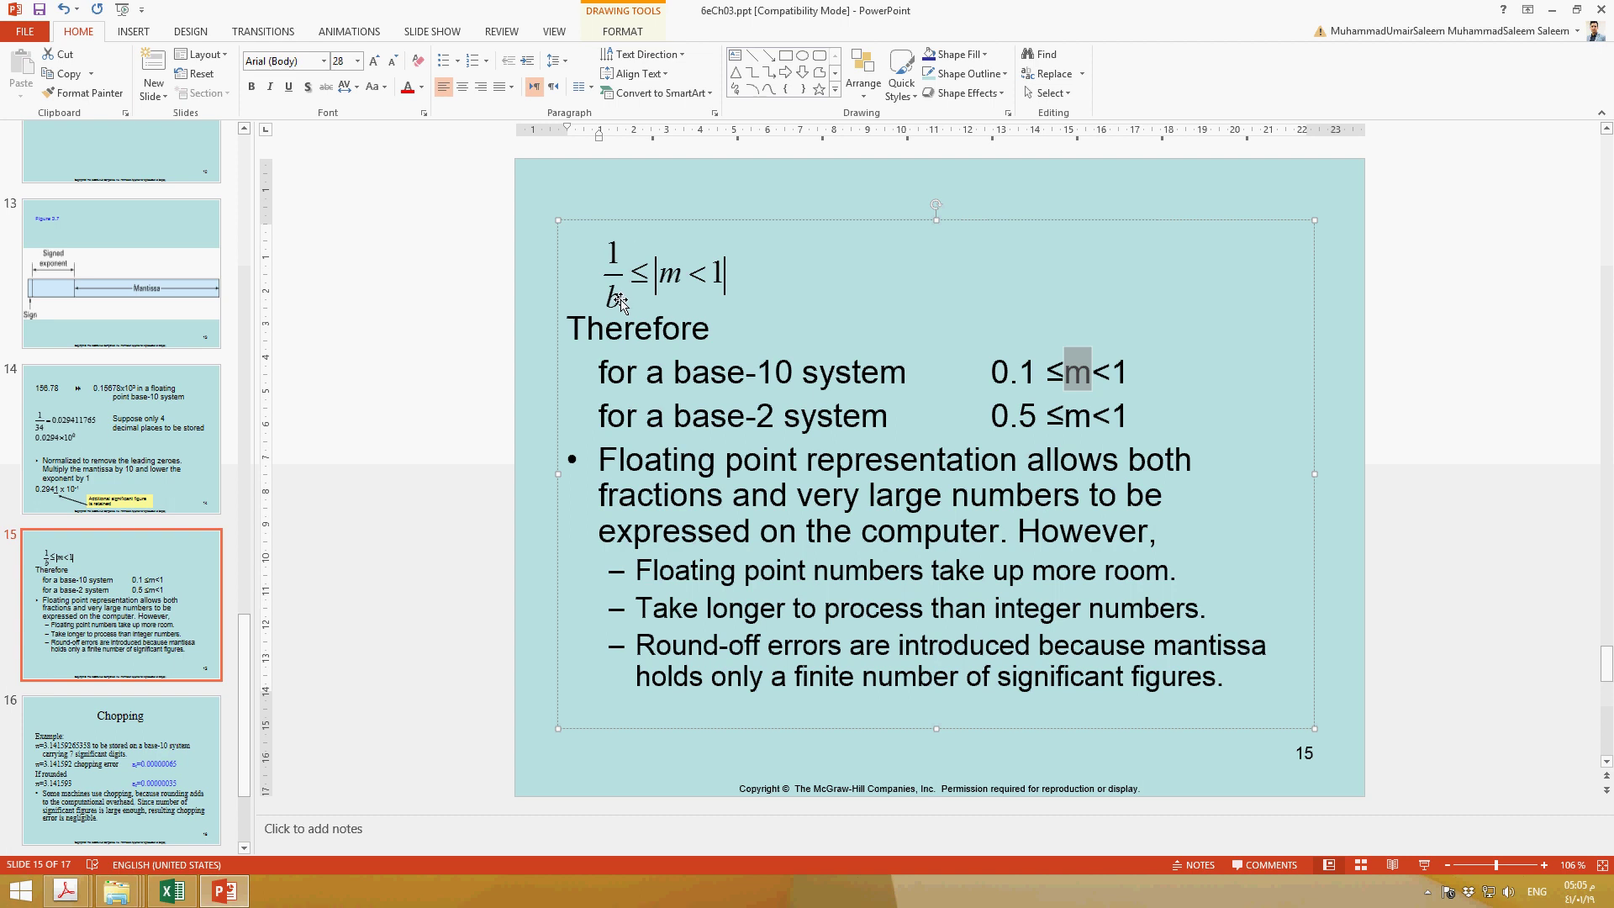
pyautogui.click(1144, 380)
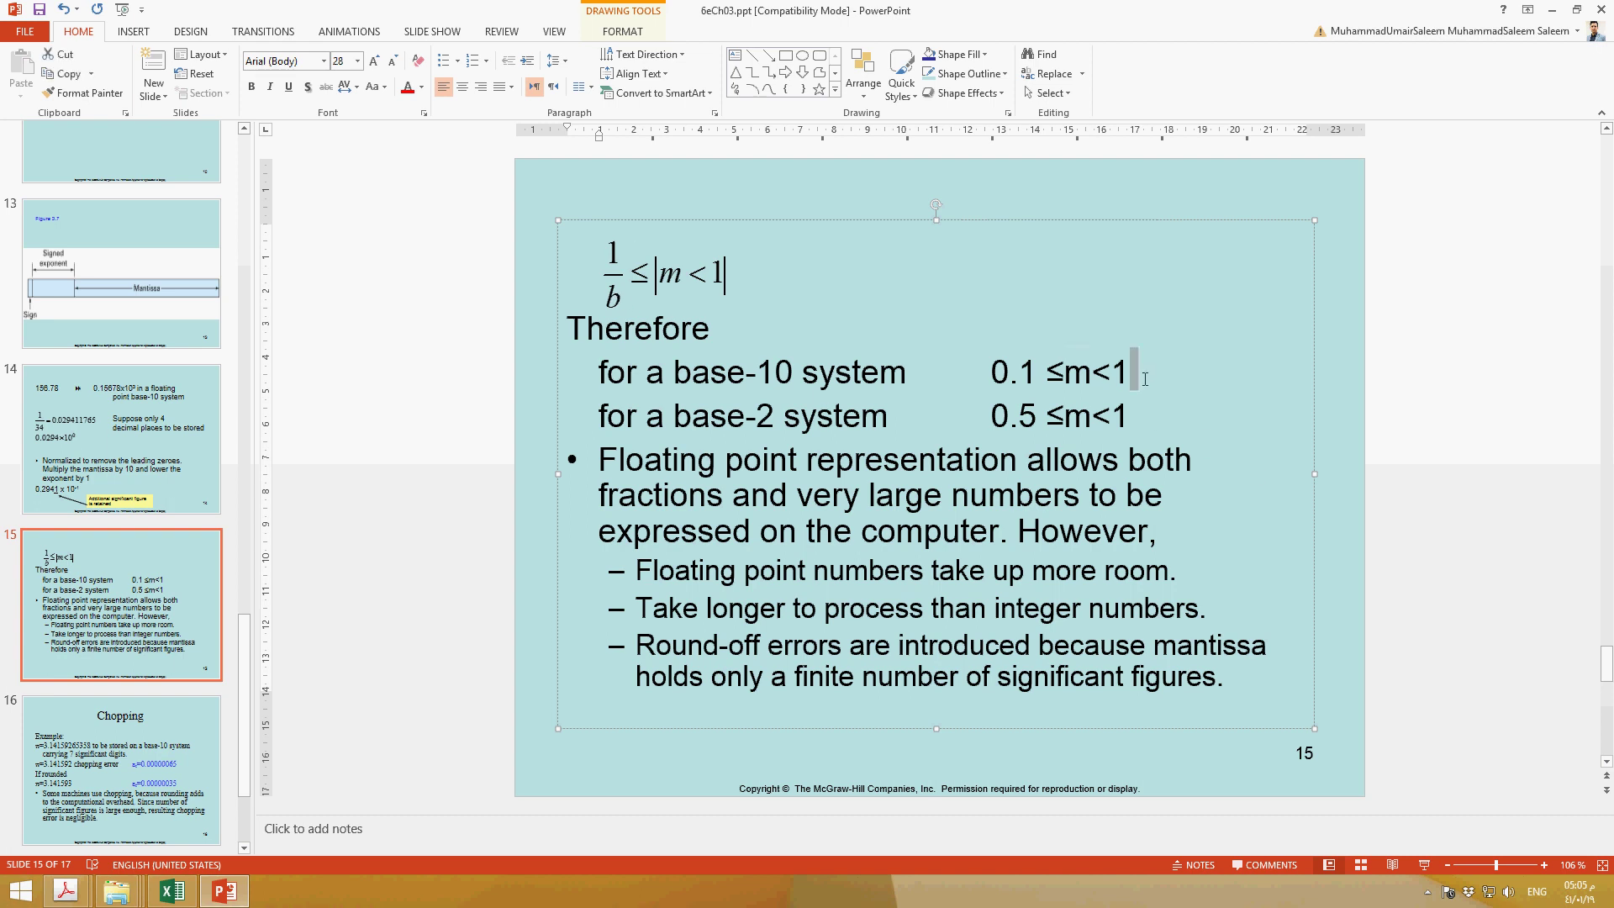
pyautogui.moveTo(1140, 416); pyautogui.dragTo(1128, 416)
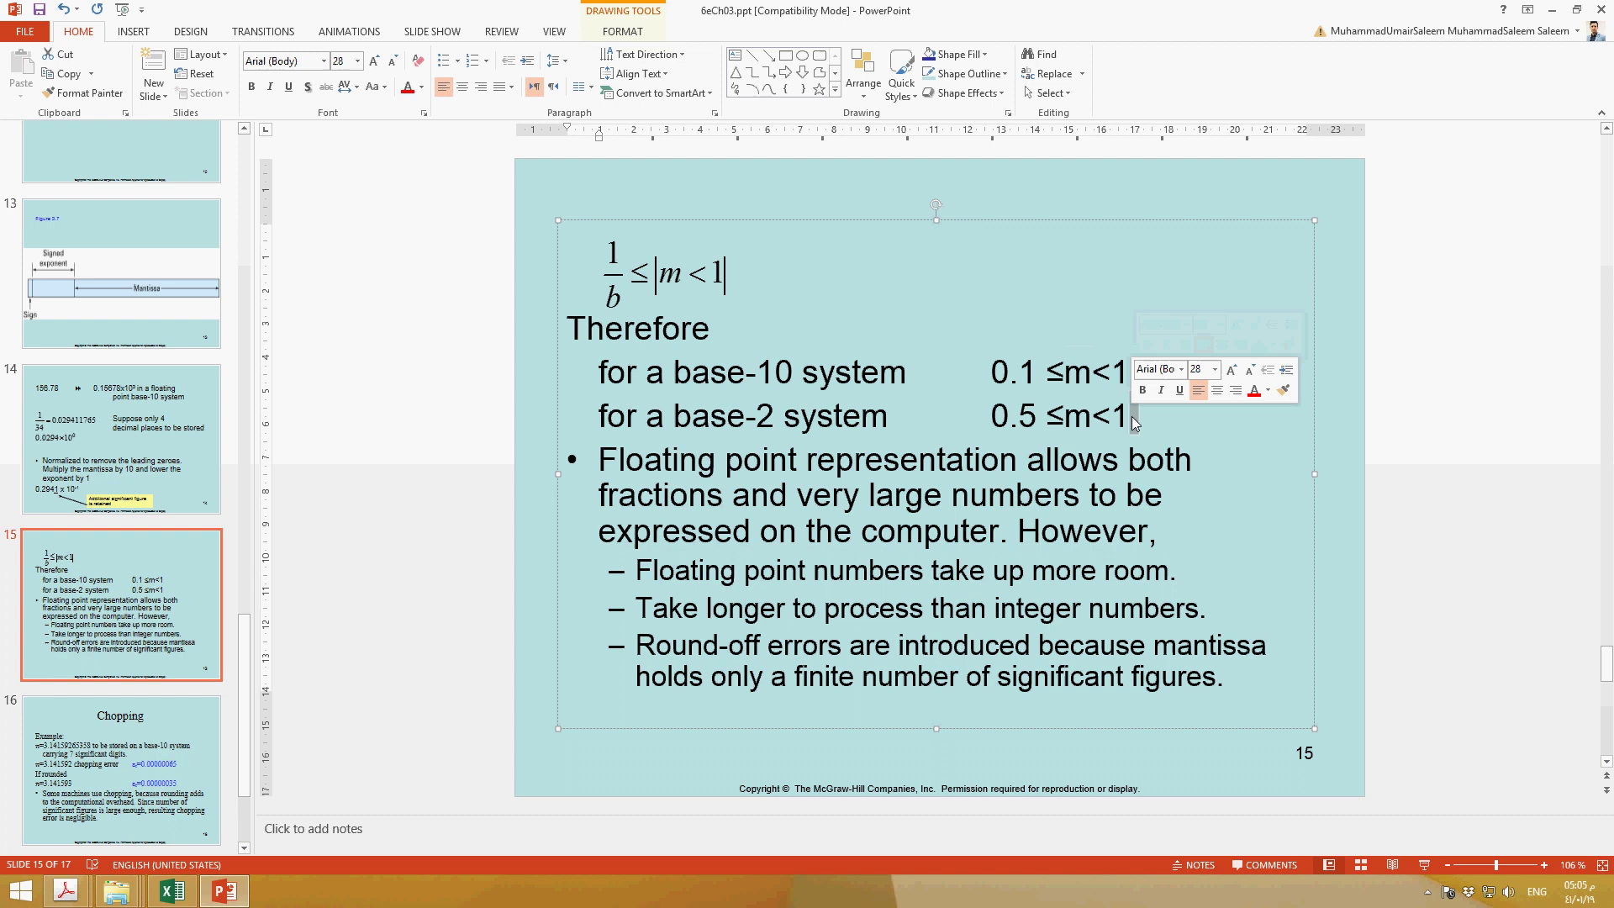
# Review slides 14 and 15, then slides 11 through 15 again, reaching the Chopping slide
pyautogui.click(199, 490)
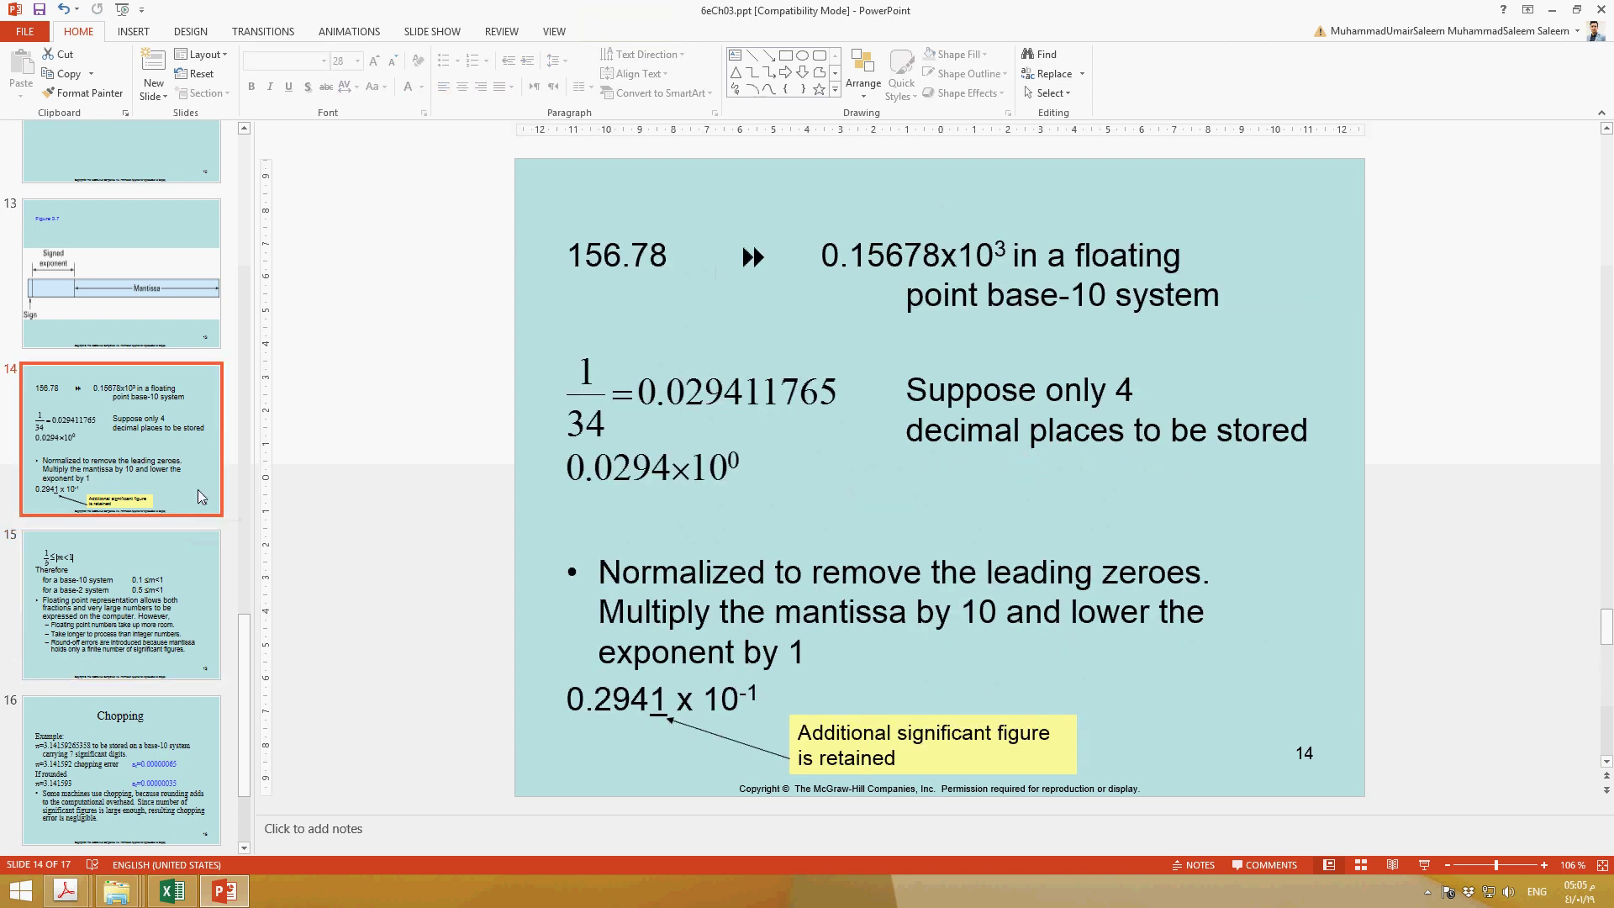
pyautogui.scroll(2, 198, 489)
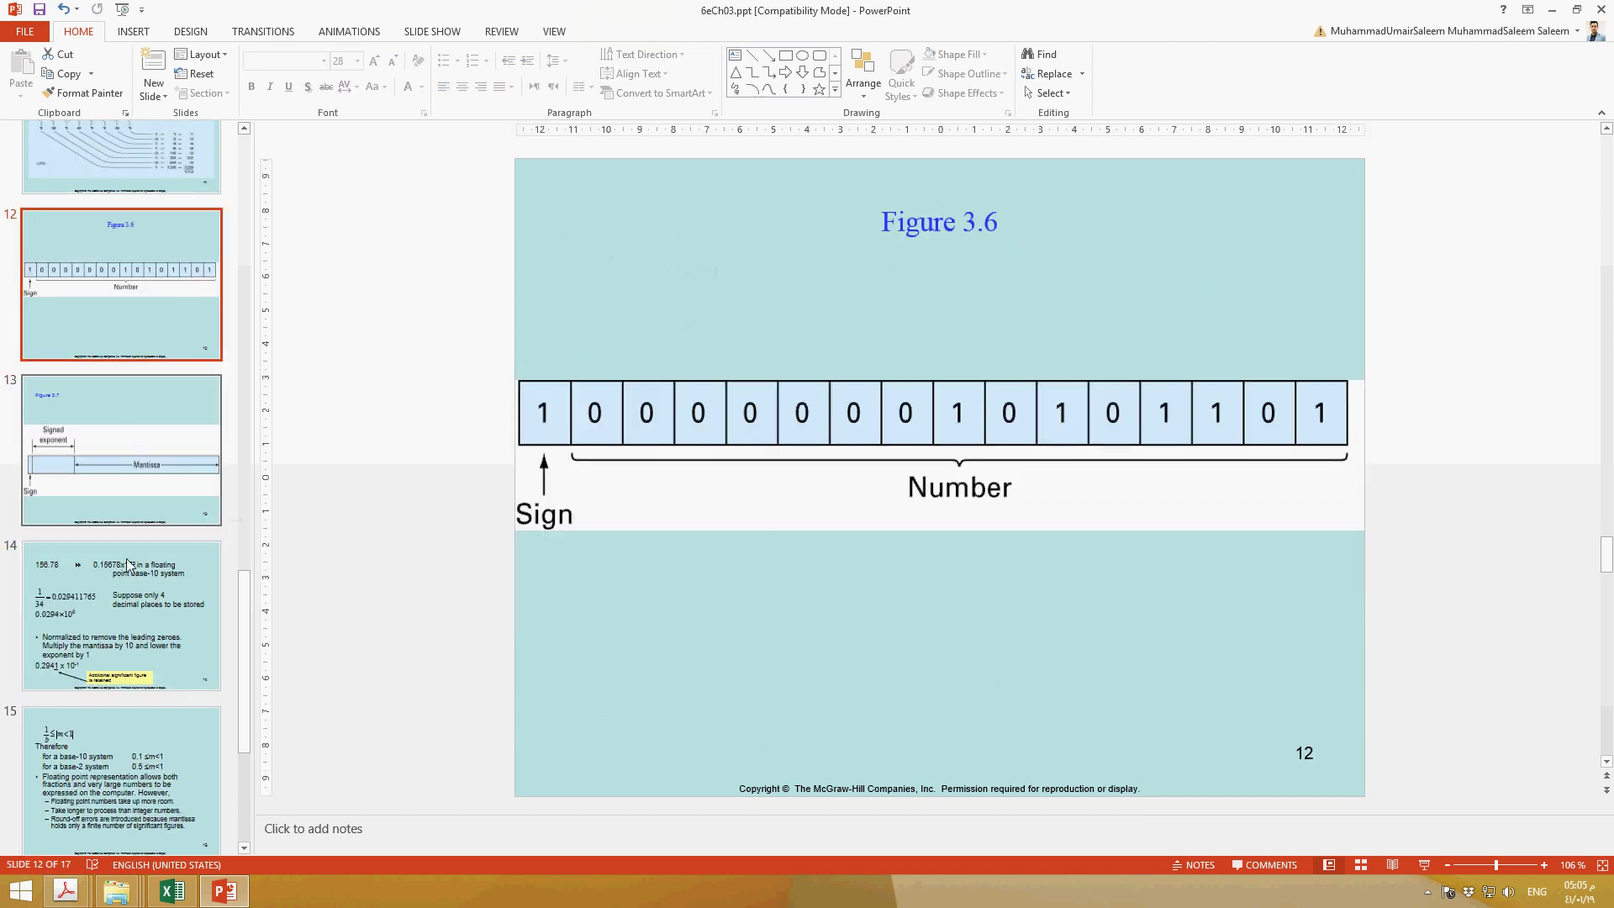
pyautogui.click(129, 565)
pyautogui.scroll(-2, 132, 625)
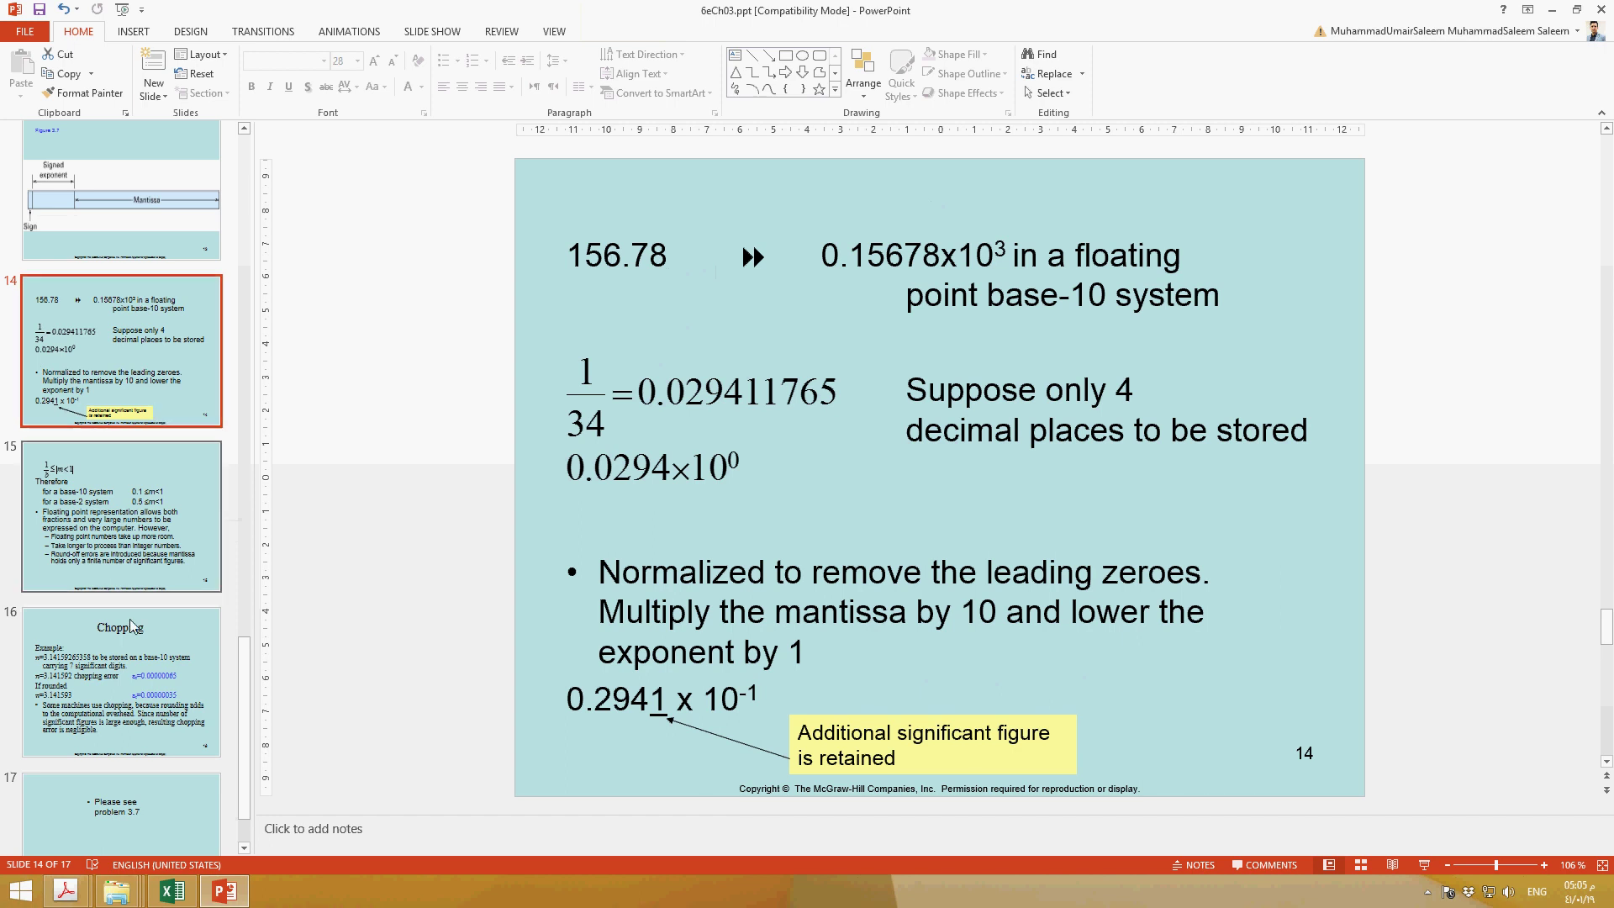
pyautogui.click(135, 550)
pyautogui.scroll(3, 174, 660)
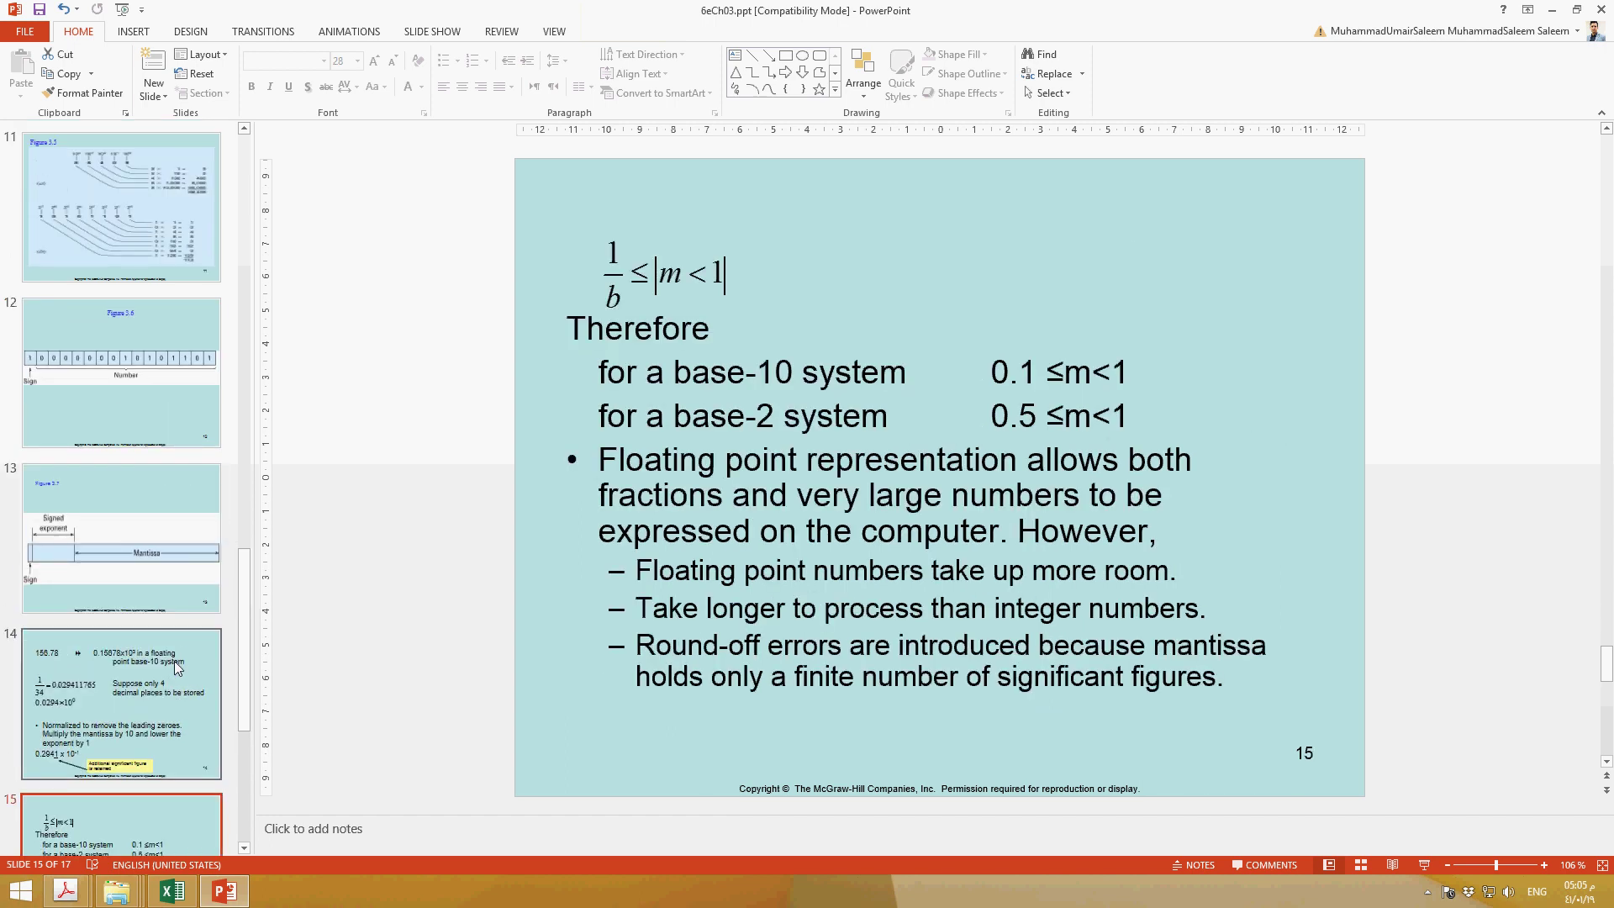
pyautogui.scroll(2, 174, 661)
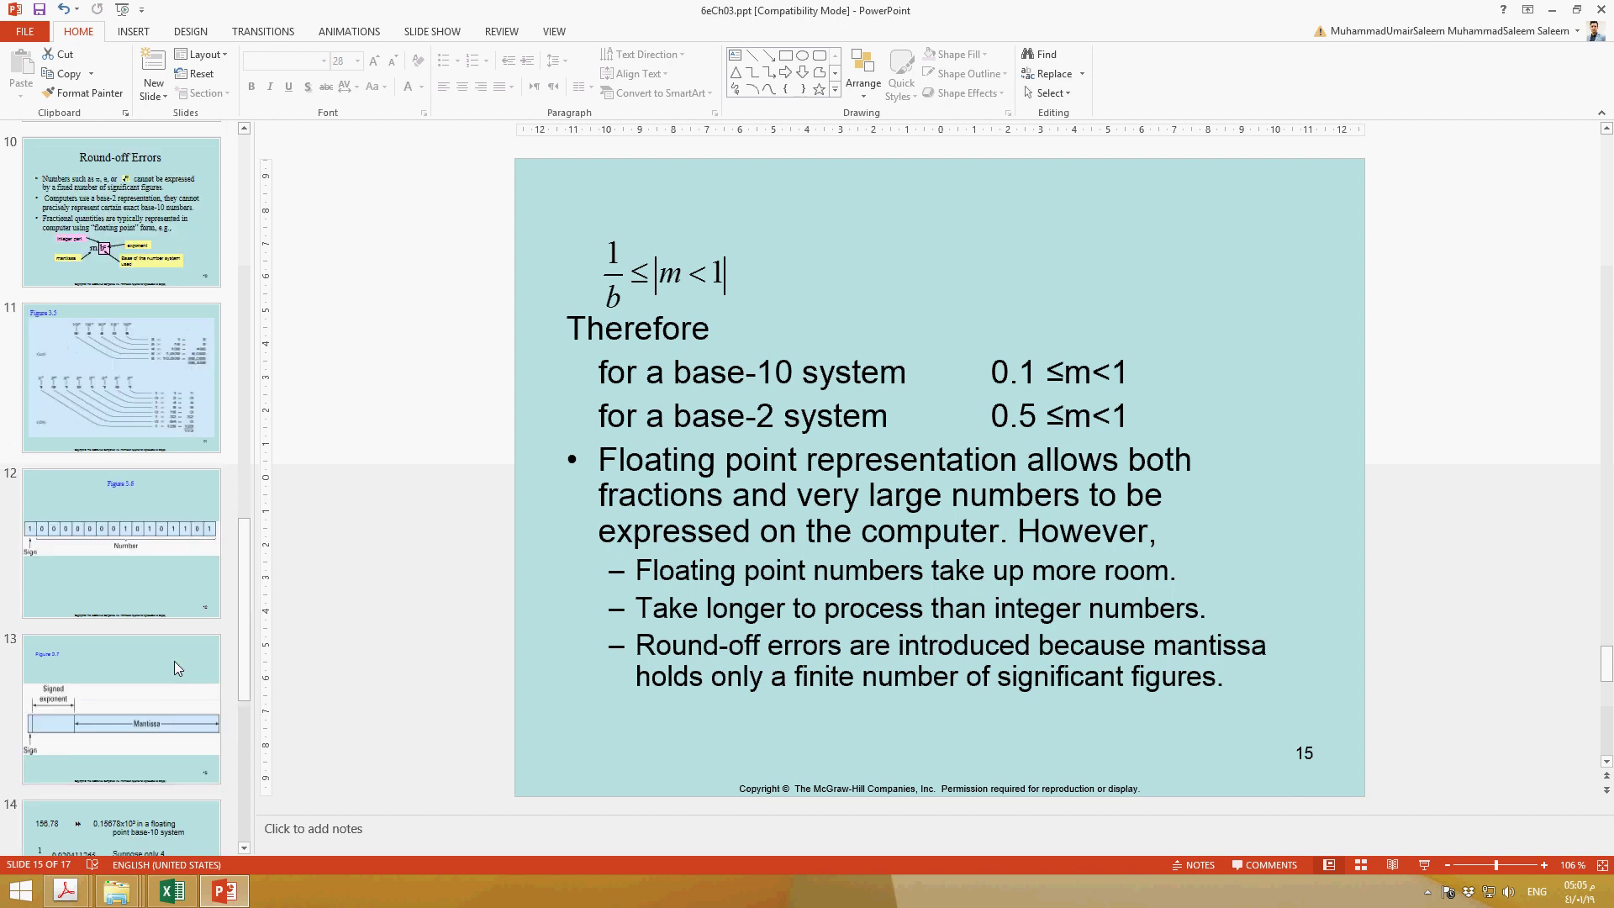
pyautogui.click(110, 370)
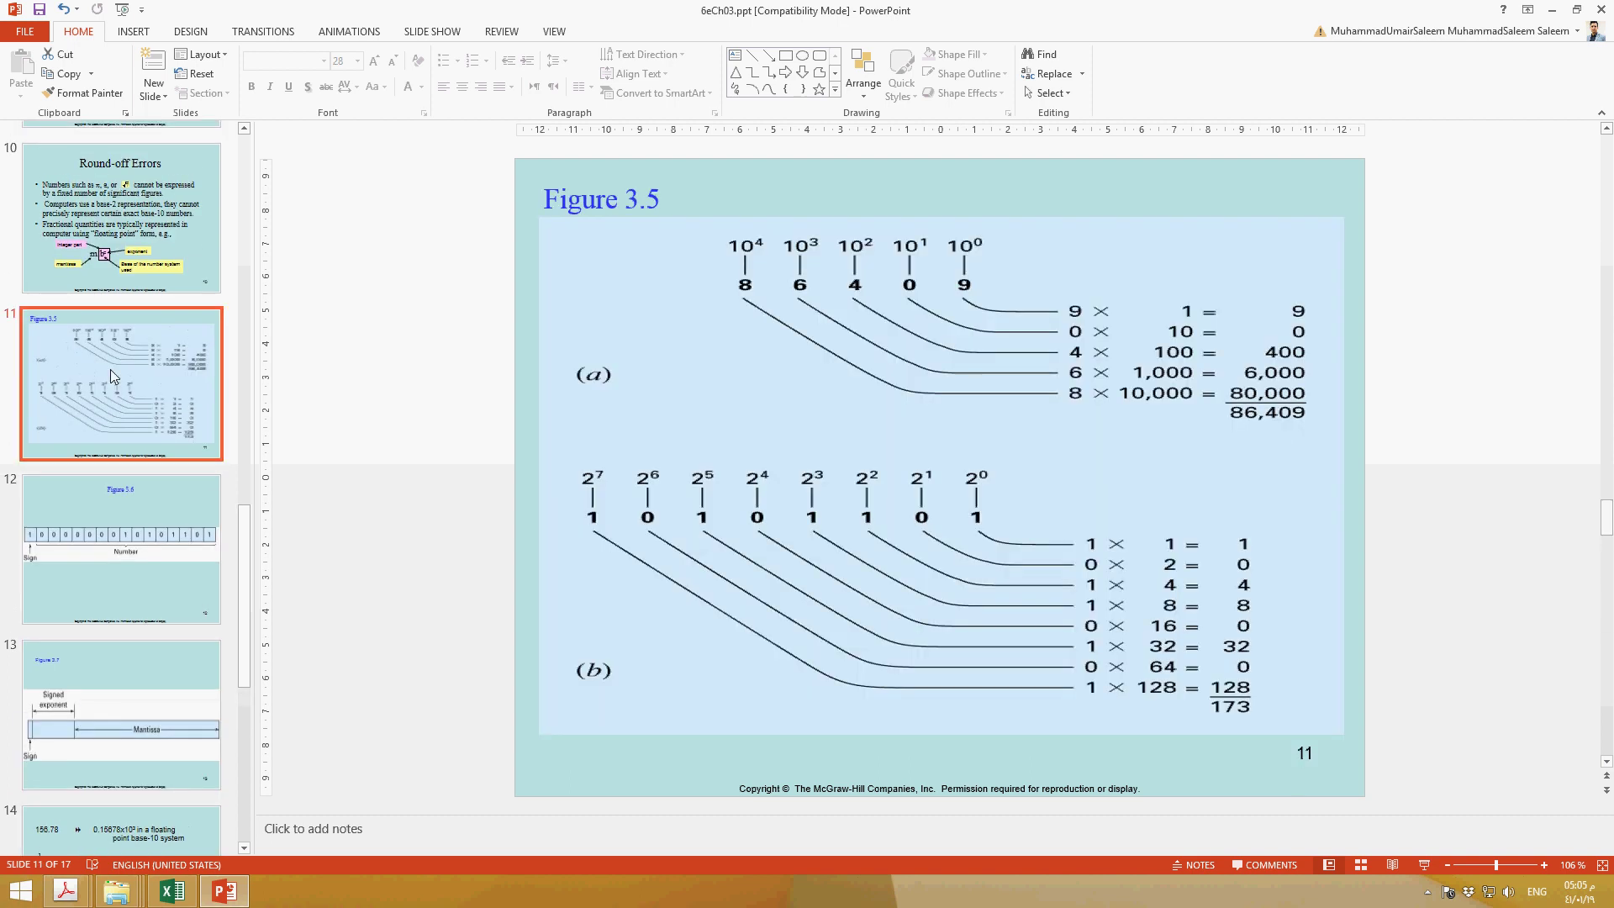
pyautogui.press('Down')
pyautogui.press('Up')
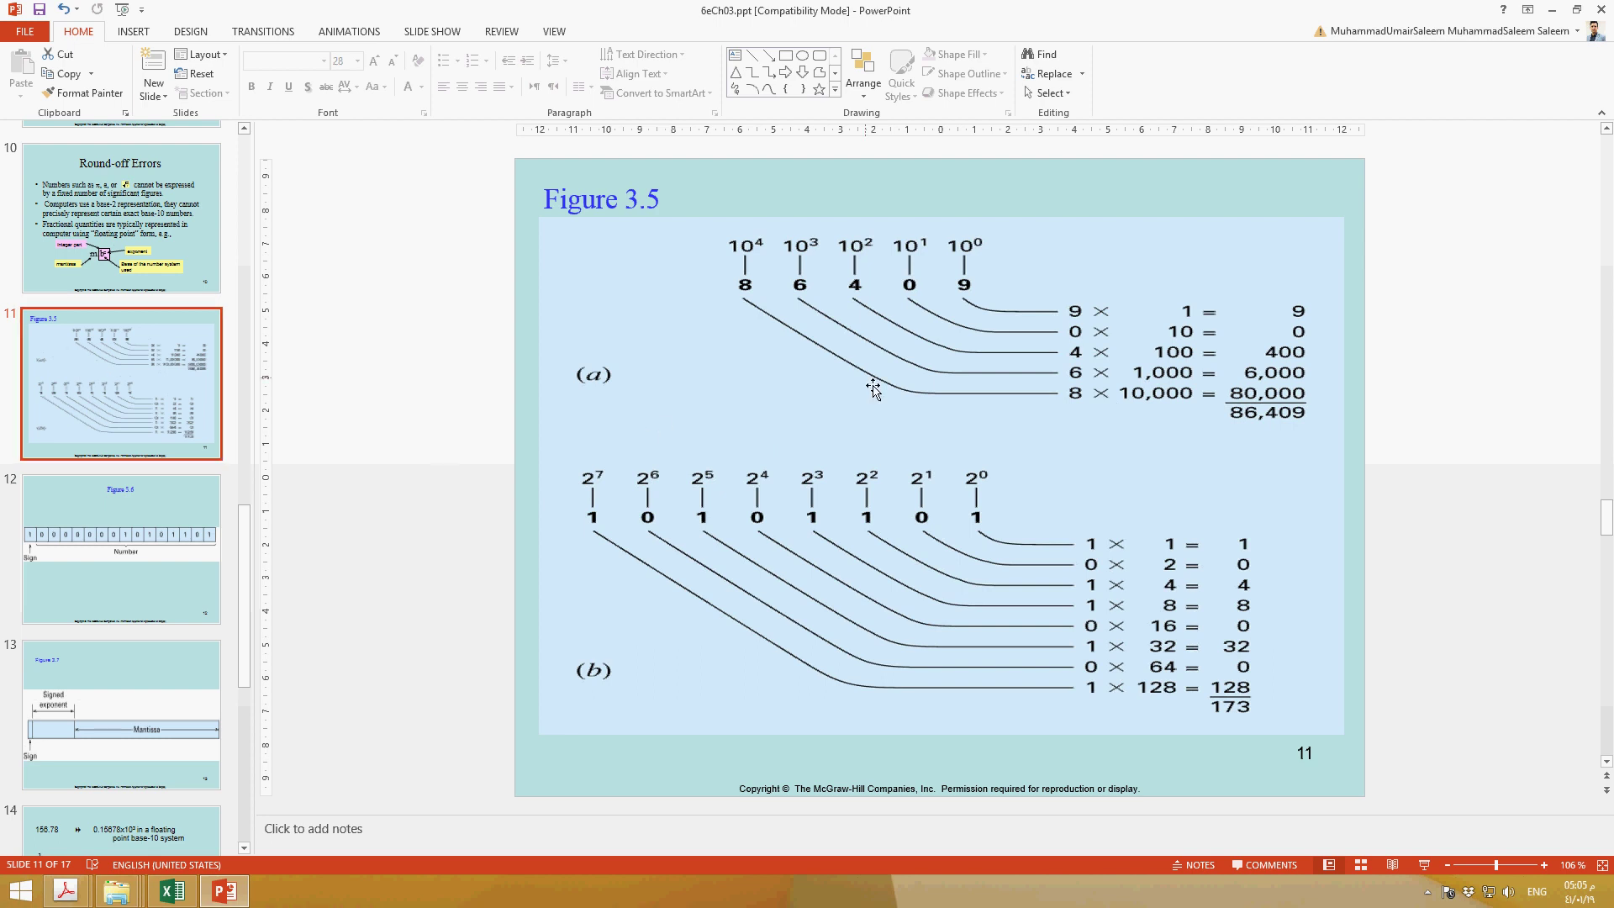
pyautogui.click(75, 595)
pyautogui.click(202, 693)
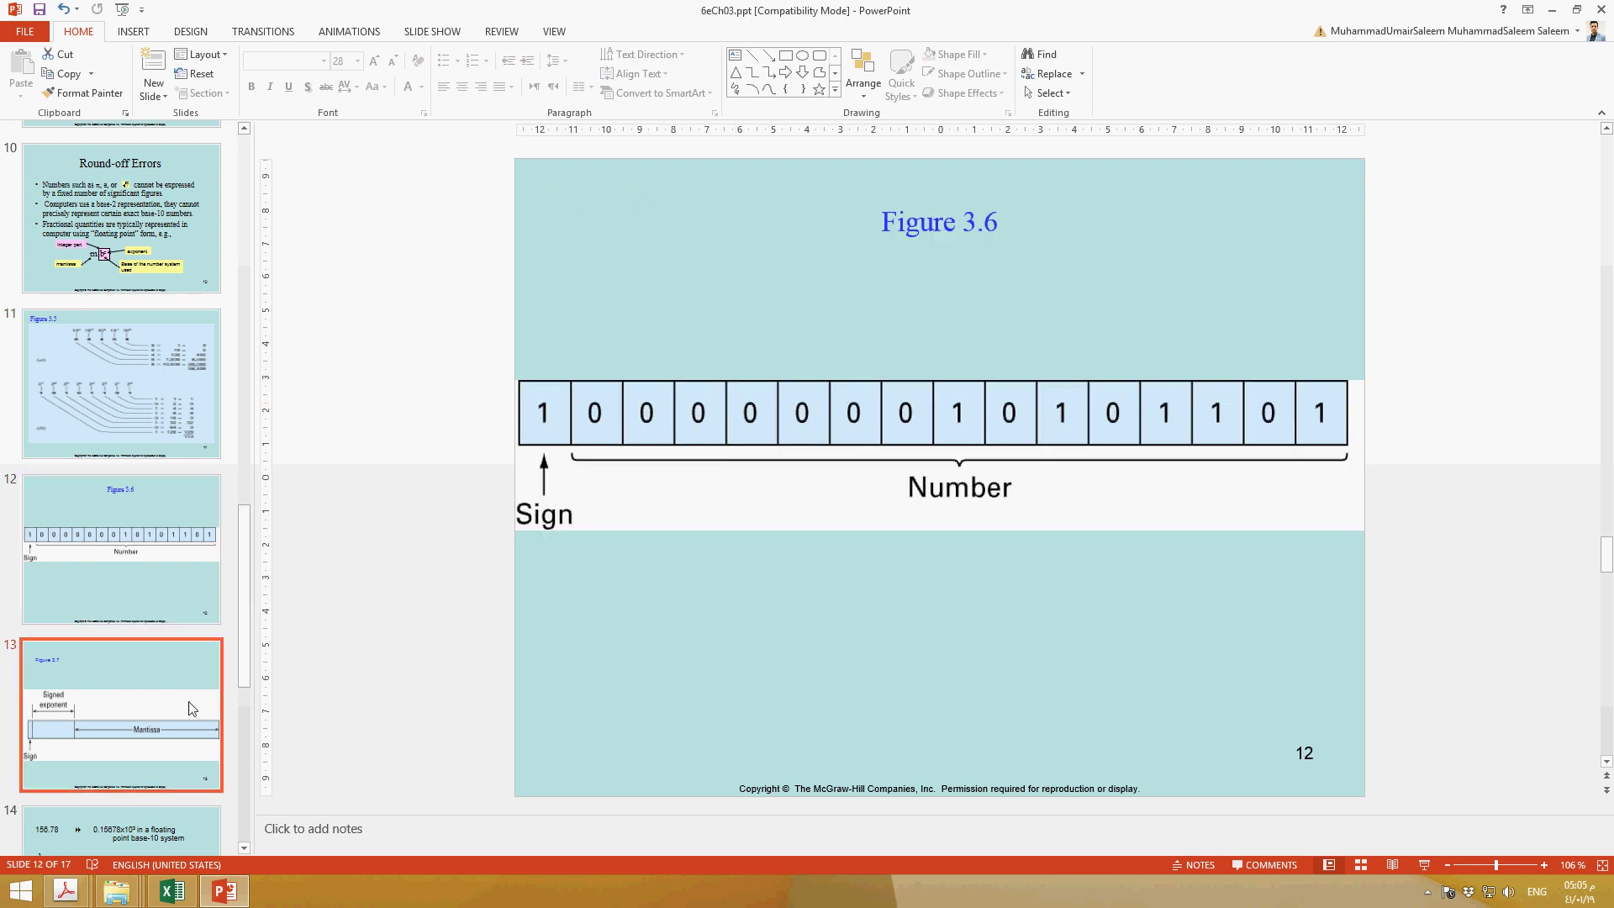
pyautogui.scroll(-2, 165, 668)
pyautogui.click(158, 648)
pyautogui.click(156, 760)
pyautogui.scroll(-3, 155, 740)
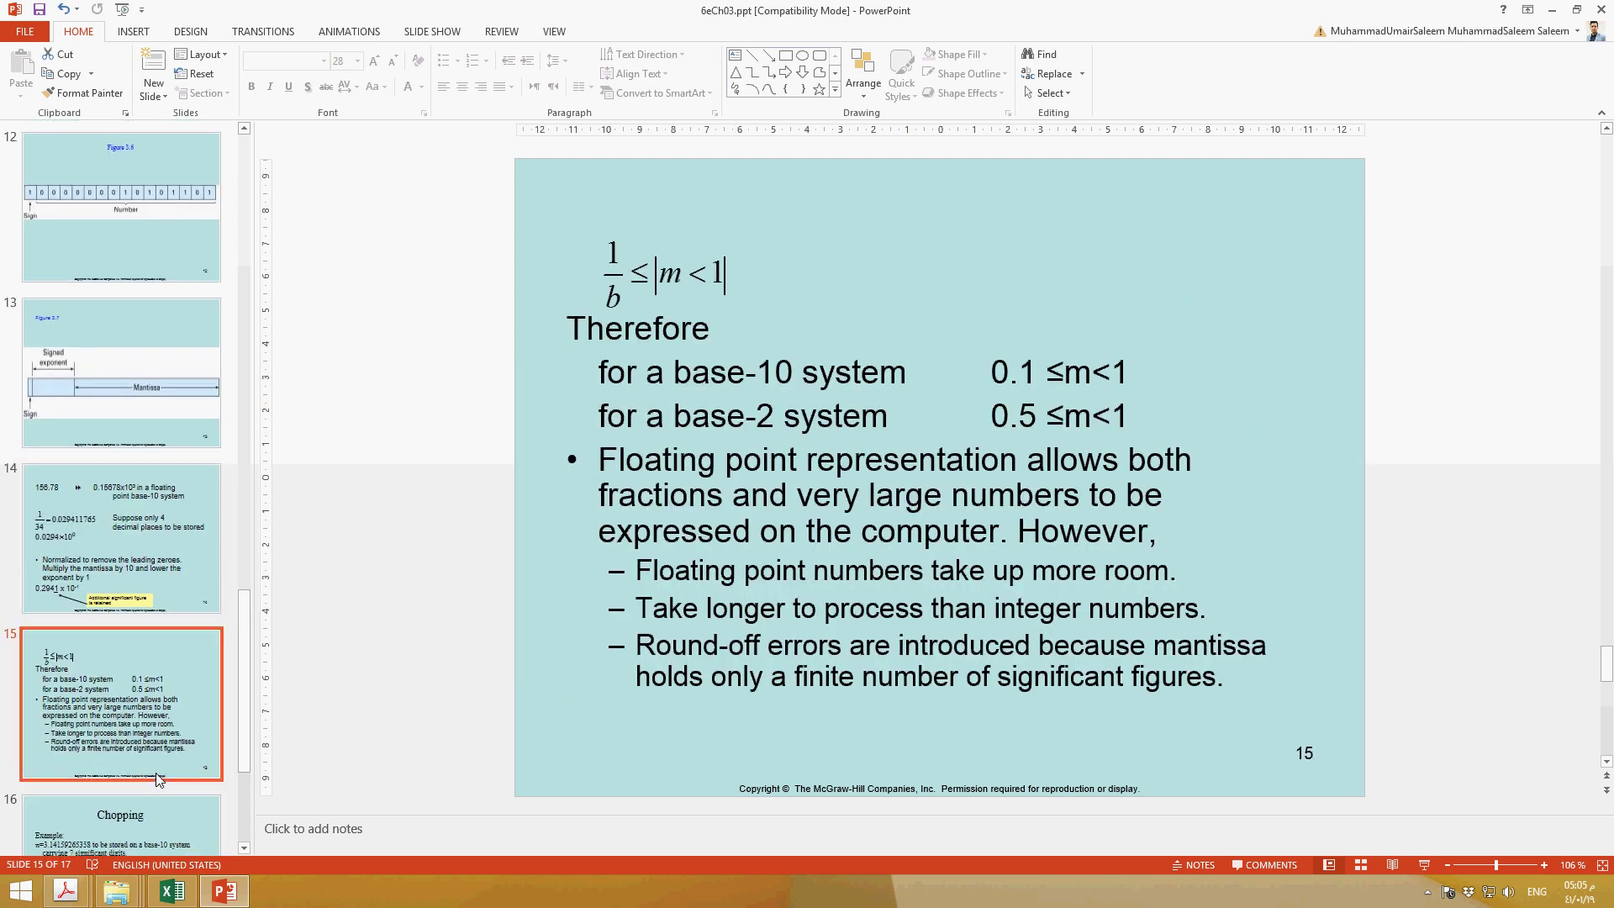
pyautogui.click(153, 725)
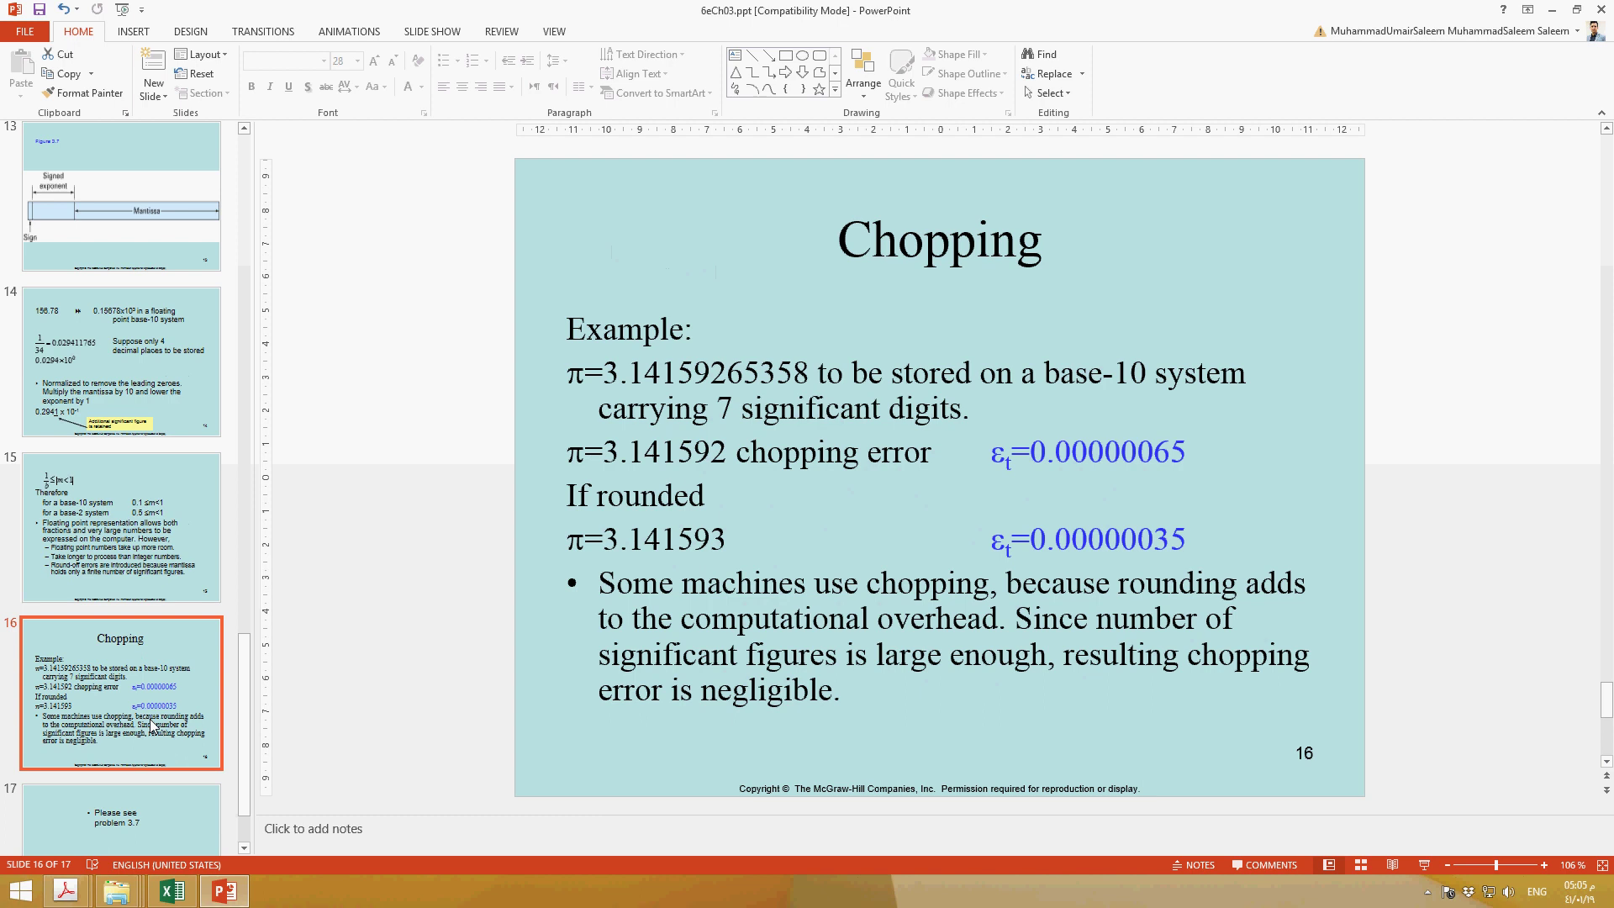
# Revisit the Figure 3.5–3.7, normalization and mantissa slides, finishing on slide 16, Chopping
pyautogui.scroll(3, 151, 504)
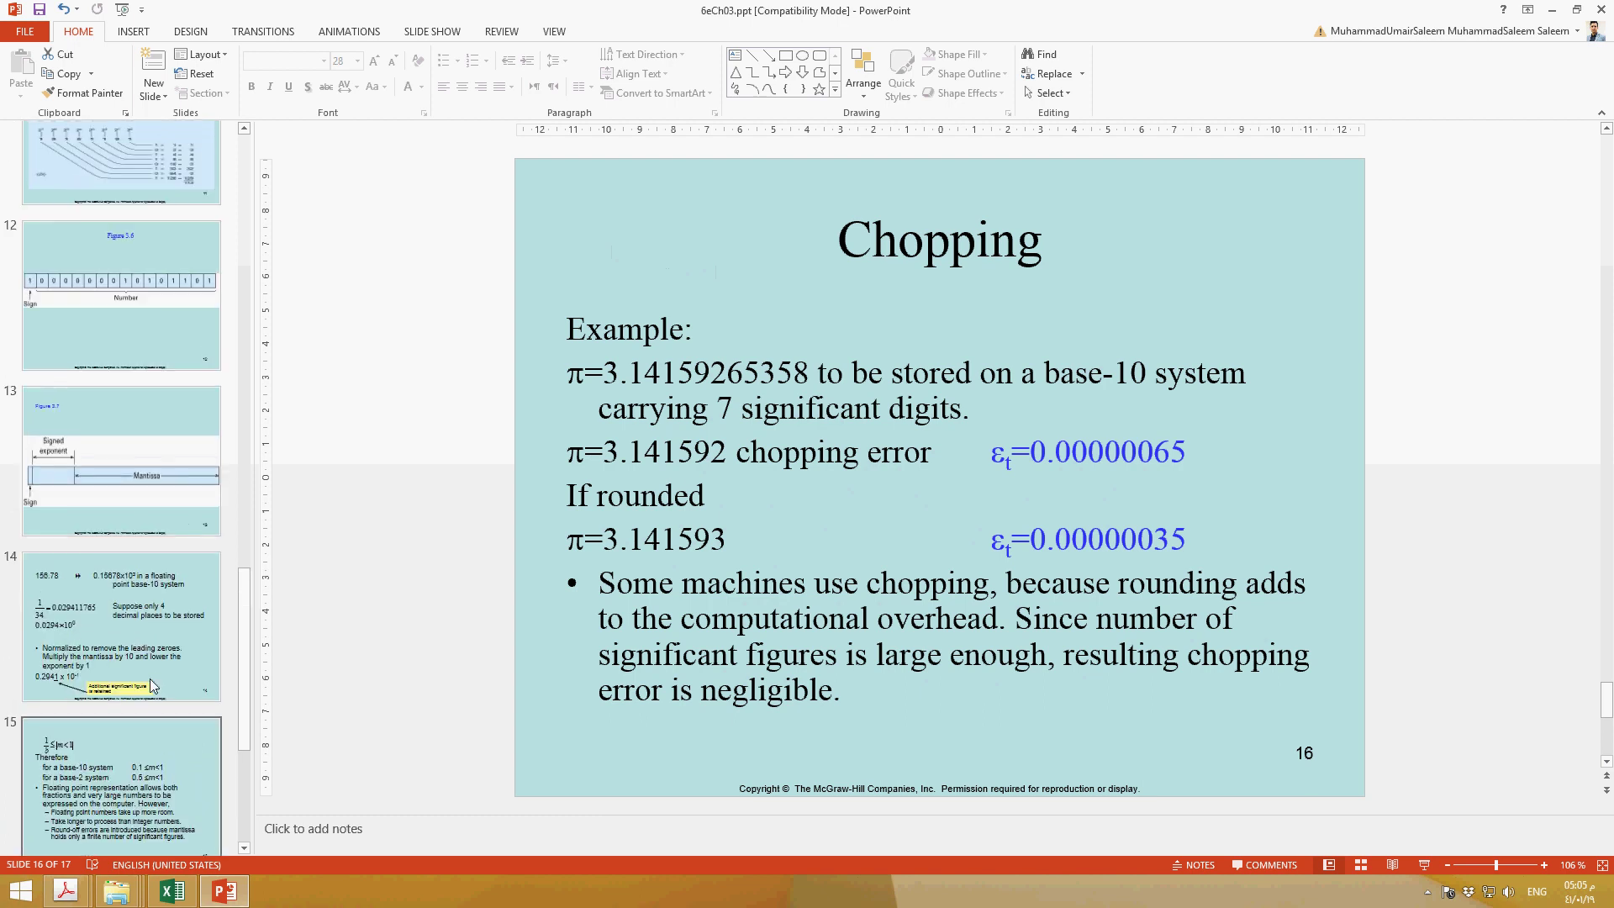
pyautogui.click(149, 220)
pyautogui.click(145, 195)
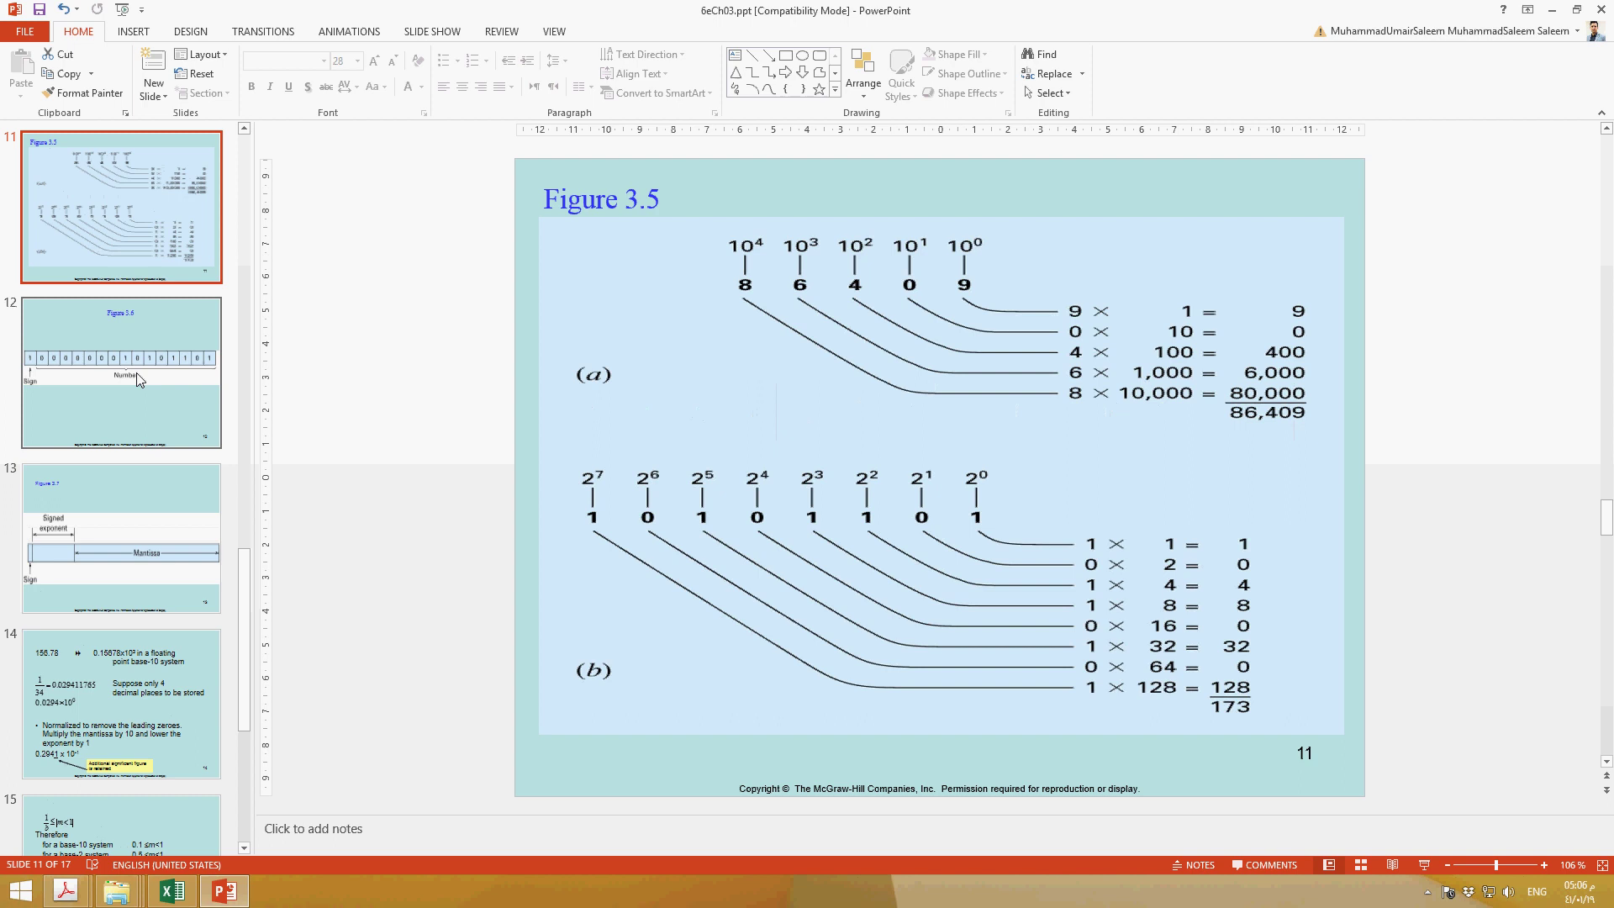
pyautogui.click(139, 521)
pyautogui.click(148, 688)
pyautogui.scroll(-2, 147, 688)
pyautogui.click(149, 687)
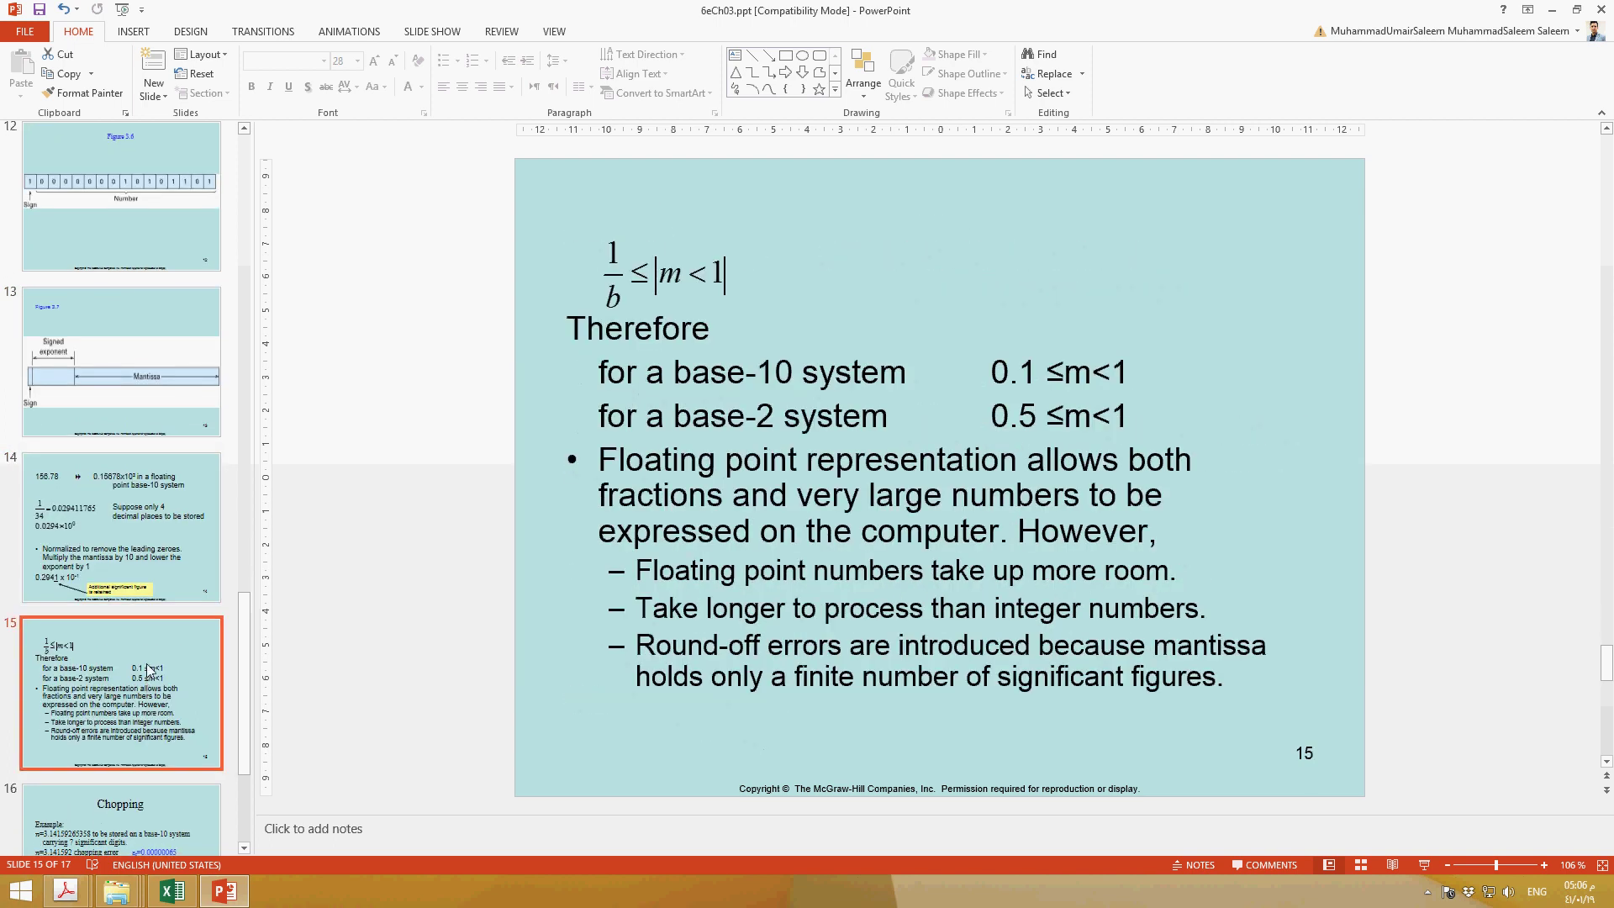
pyautogui.scroll(-2, 154, 682)
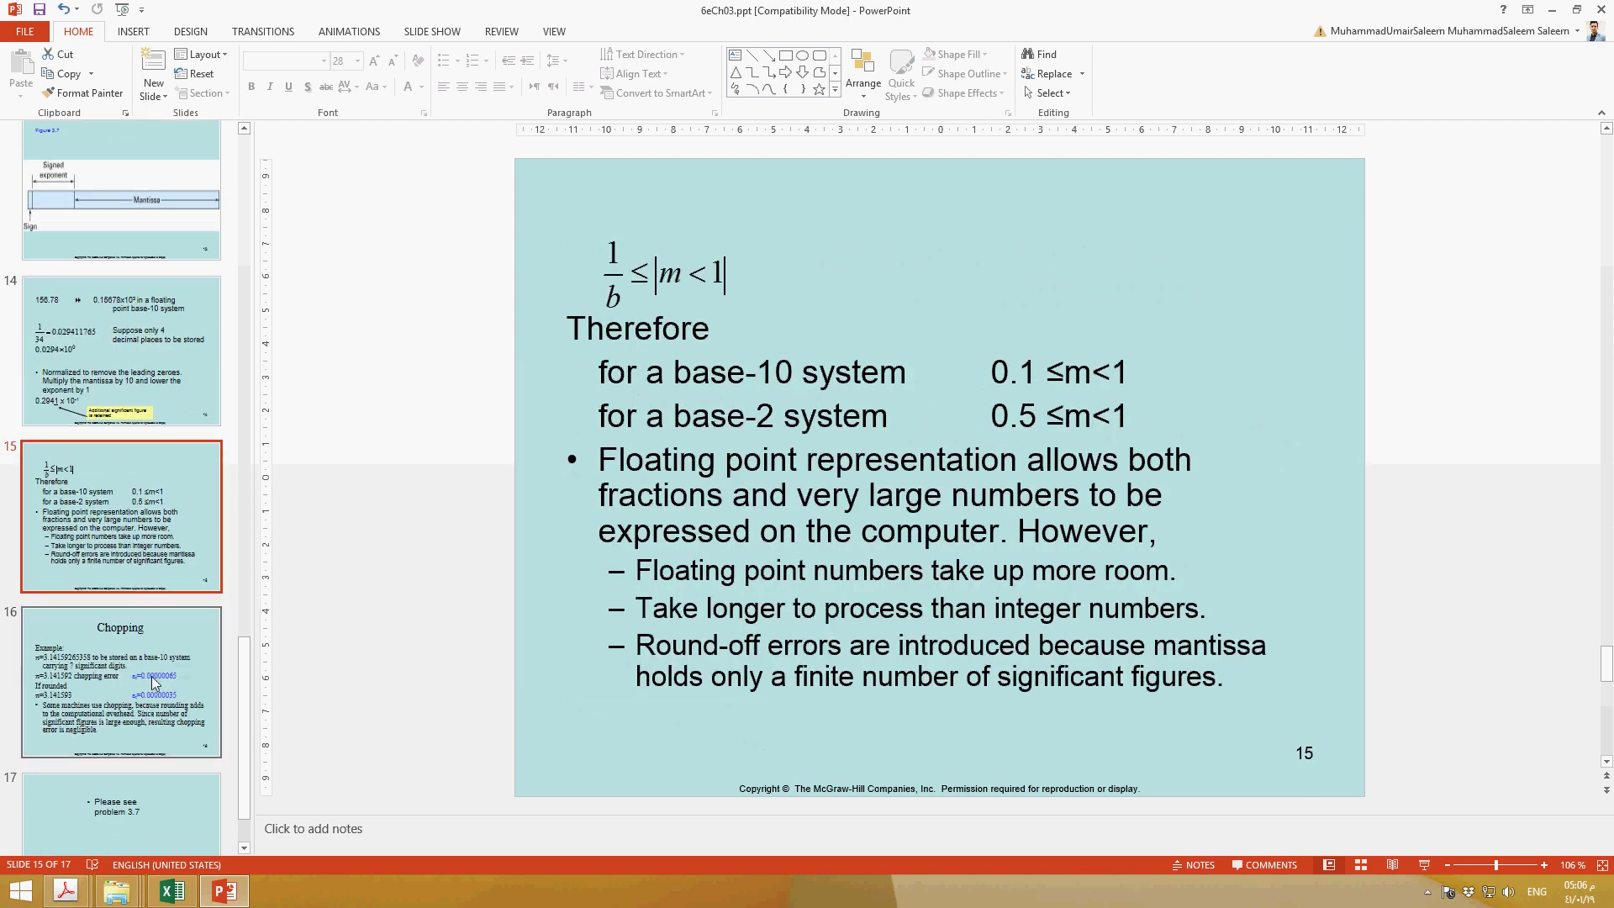
pyautogui.click(154, 683)
pyautogui.scroll(-2, 154, 683)
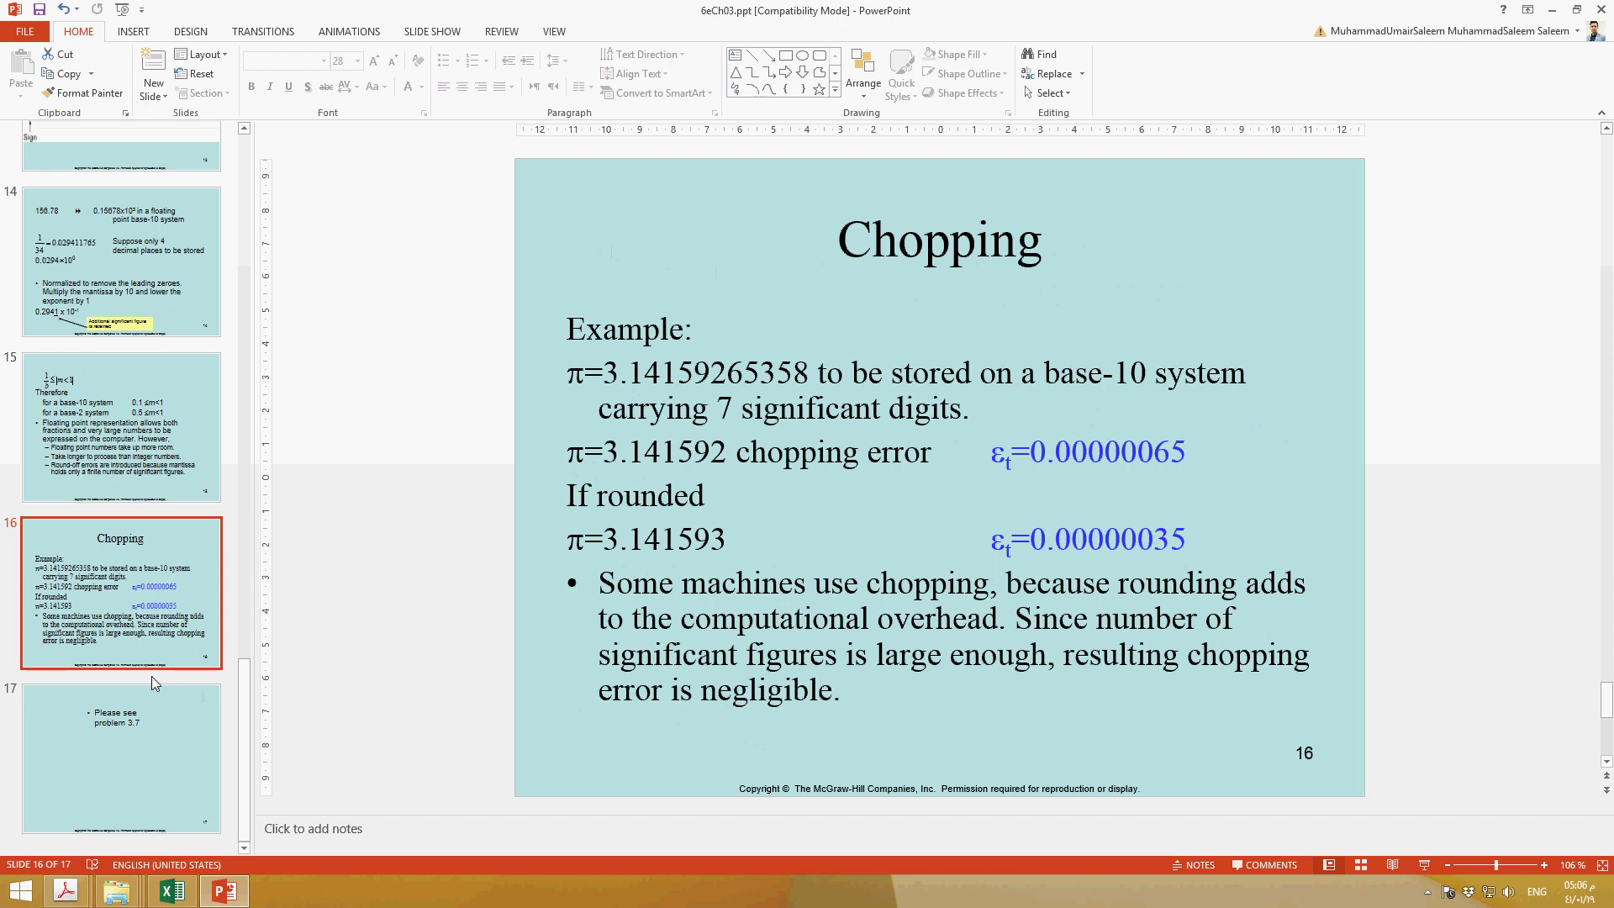